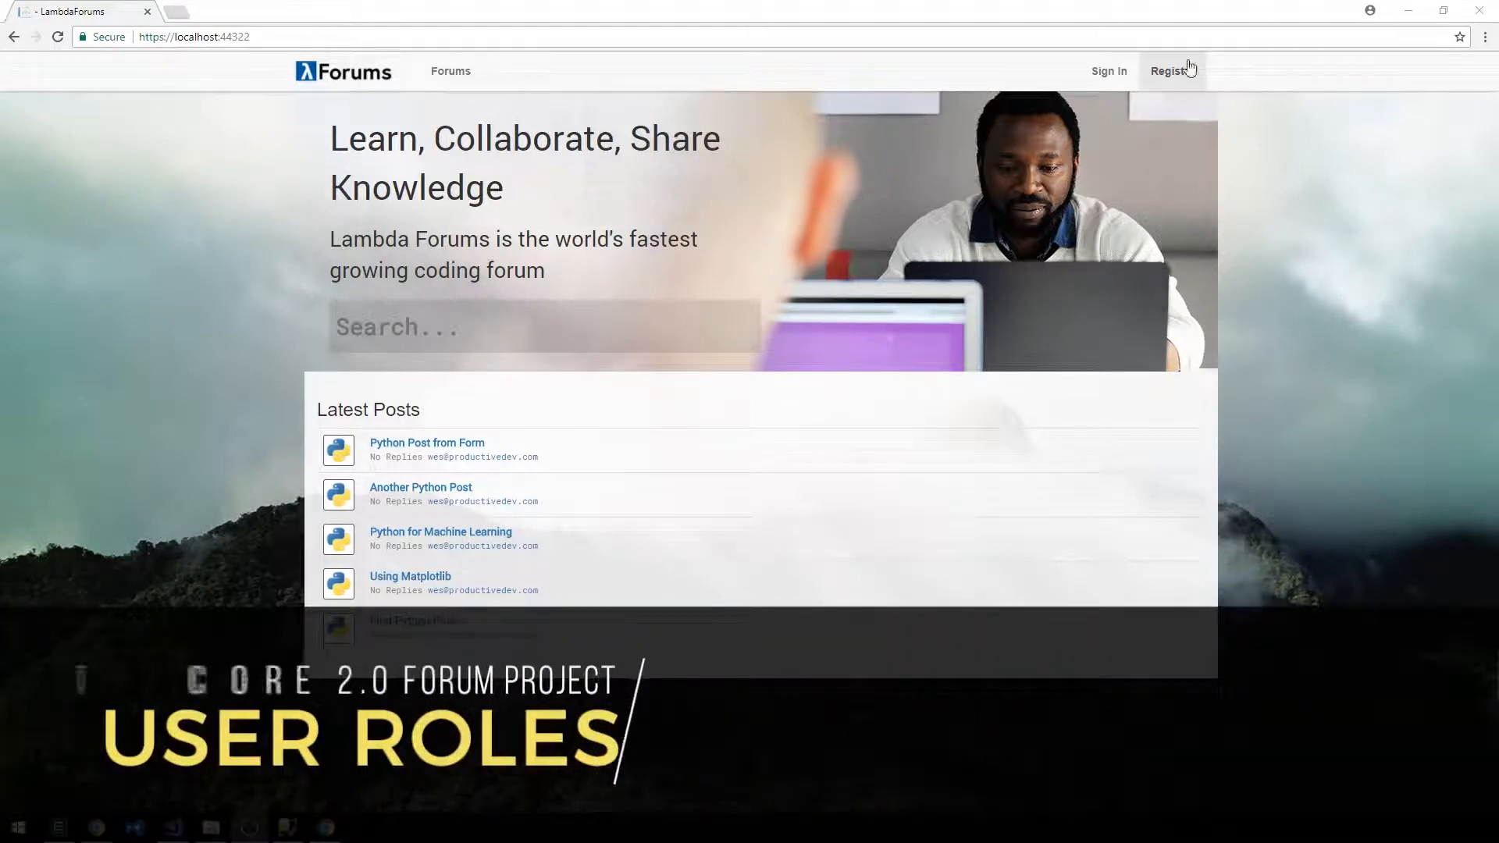
Log in to LambdaForums with the prefilled account credentials
click(1109, 71)
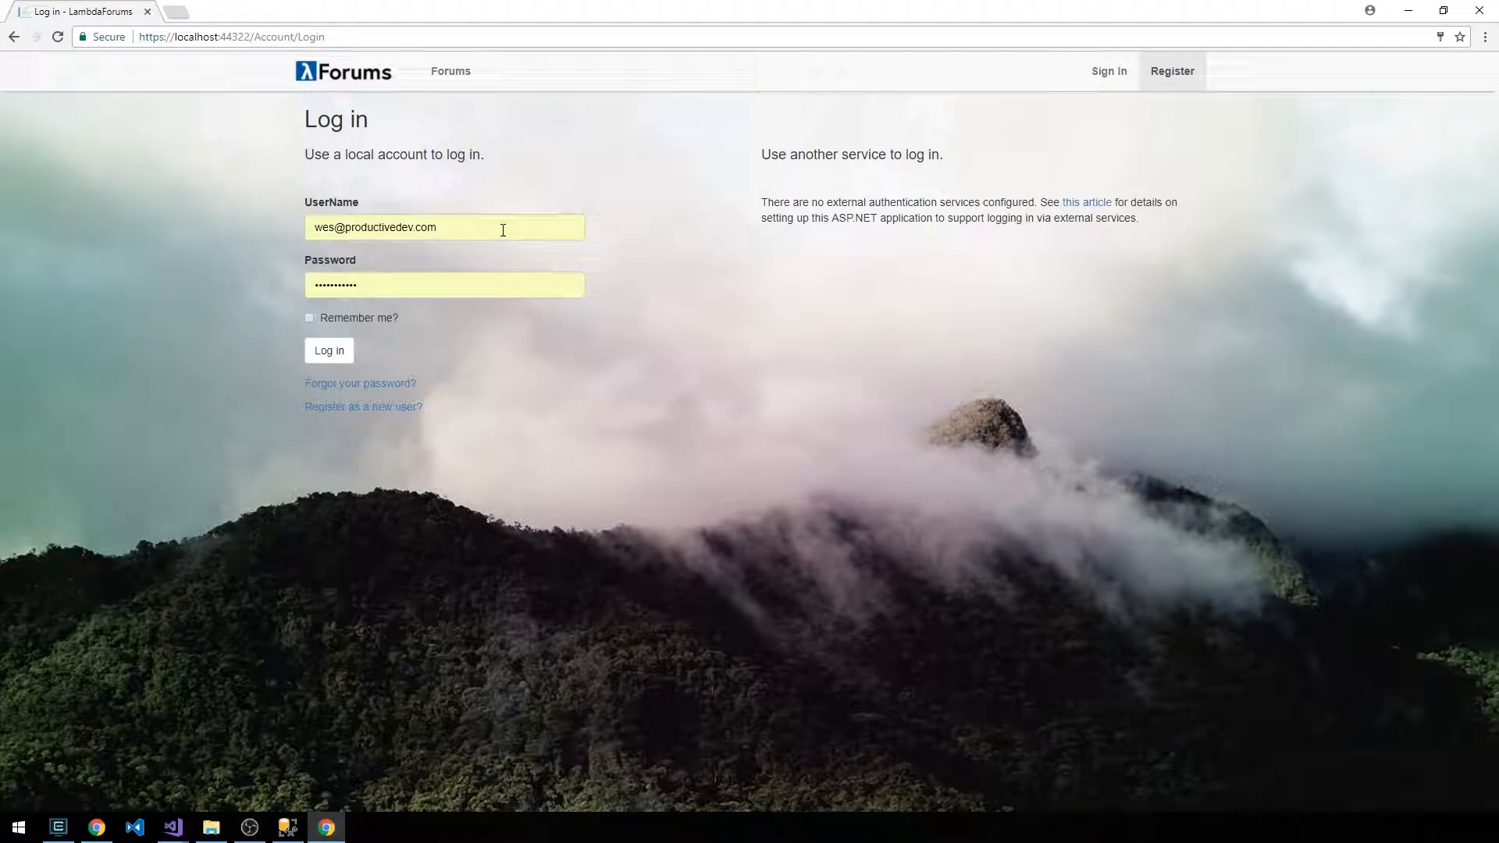
click(470, 228)
double_click(470, 228)
click(334, 176)
double_click(316, 231)
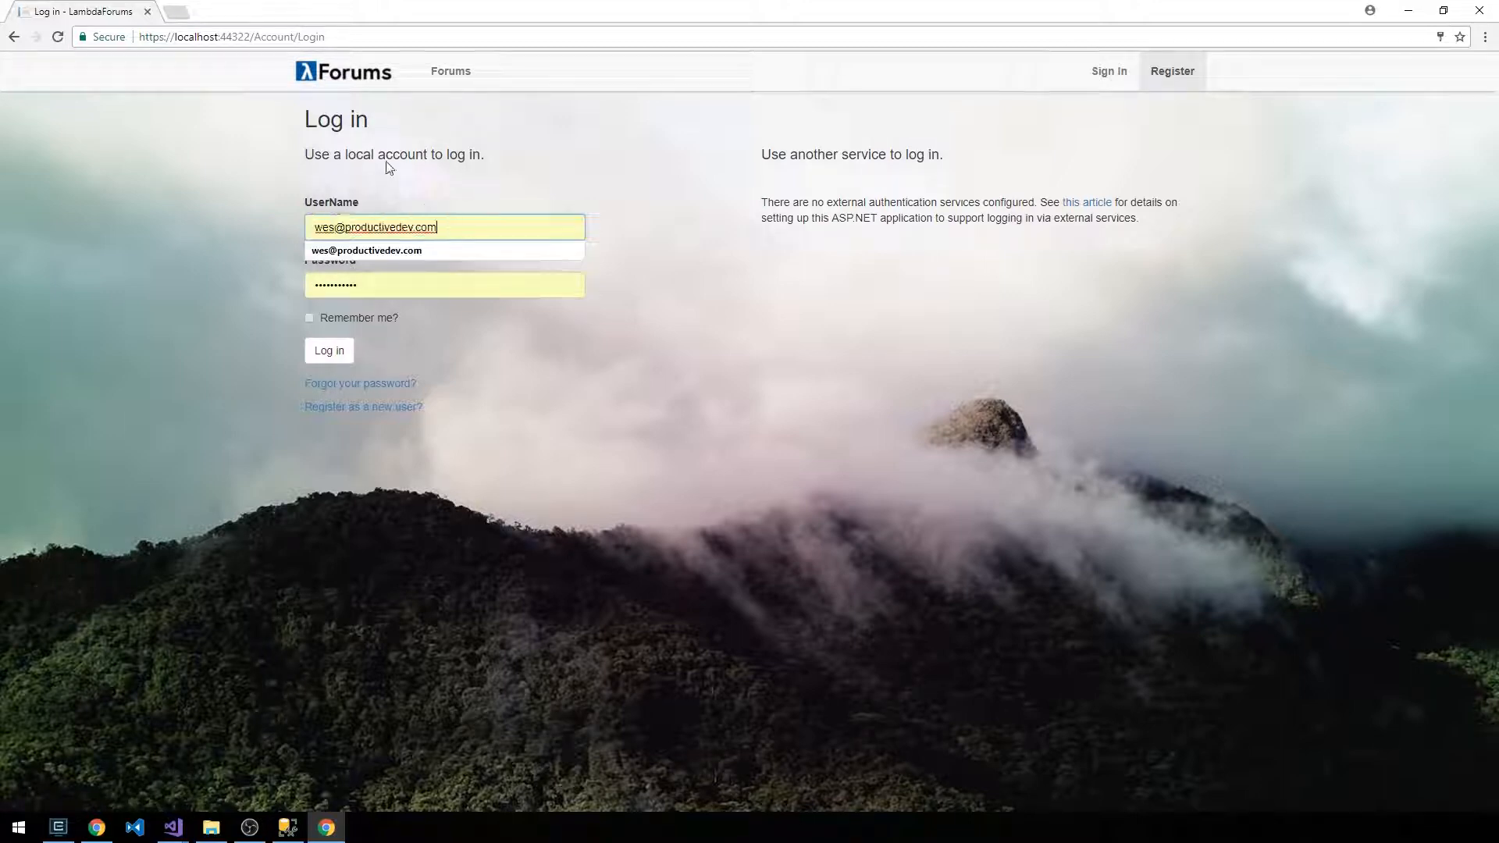
click(303, 182)
double_click(451, 228)
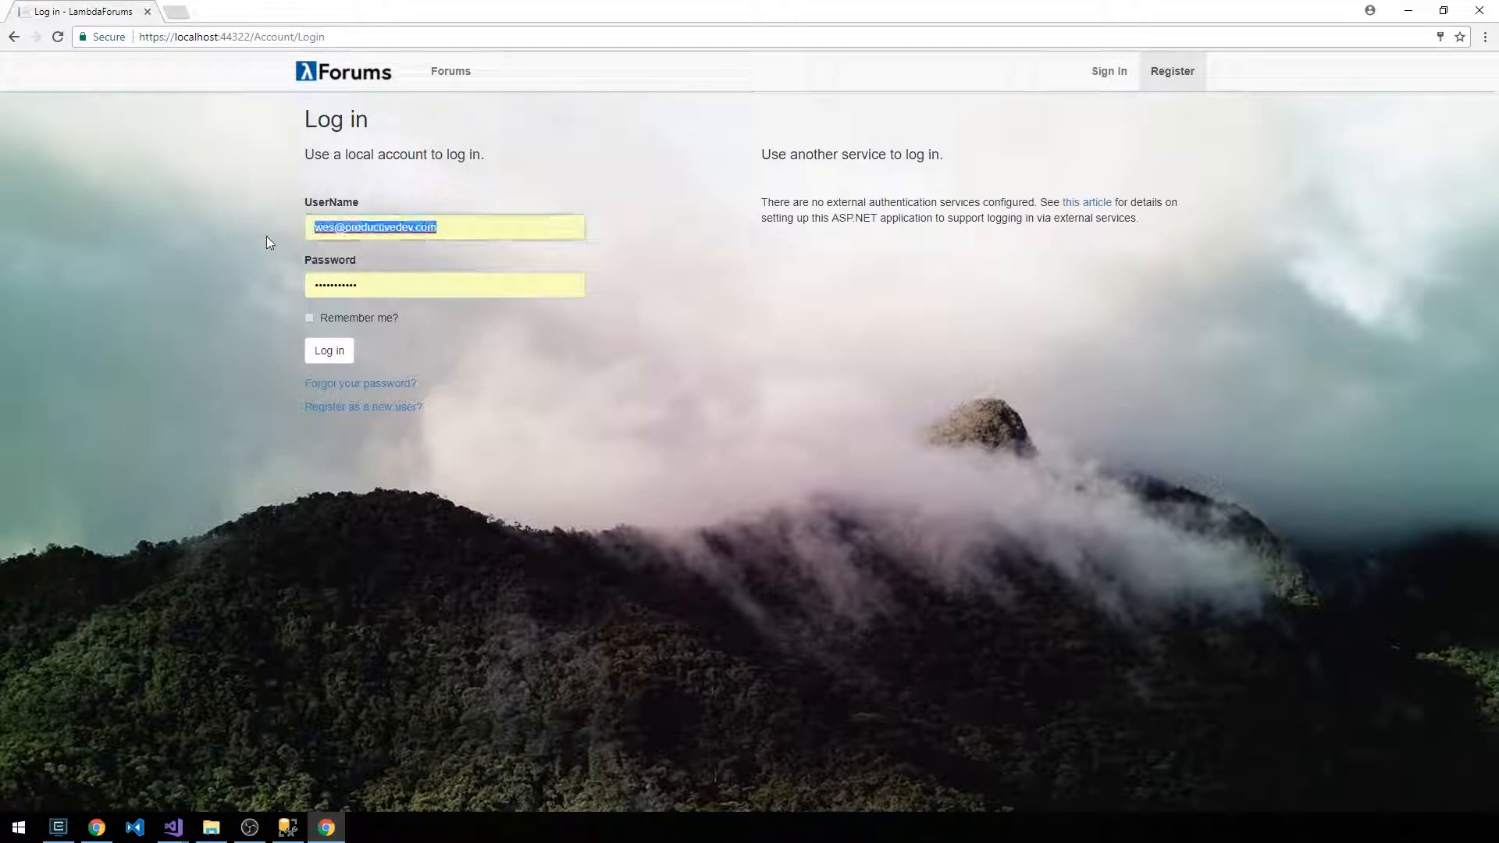
click(258, 232)
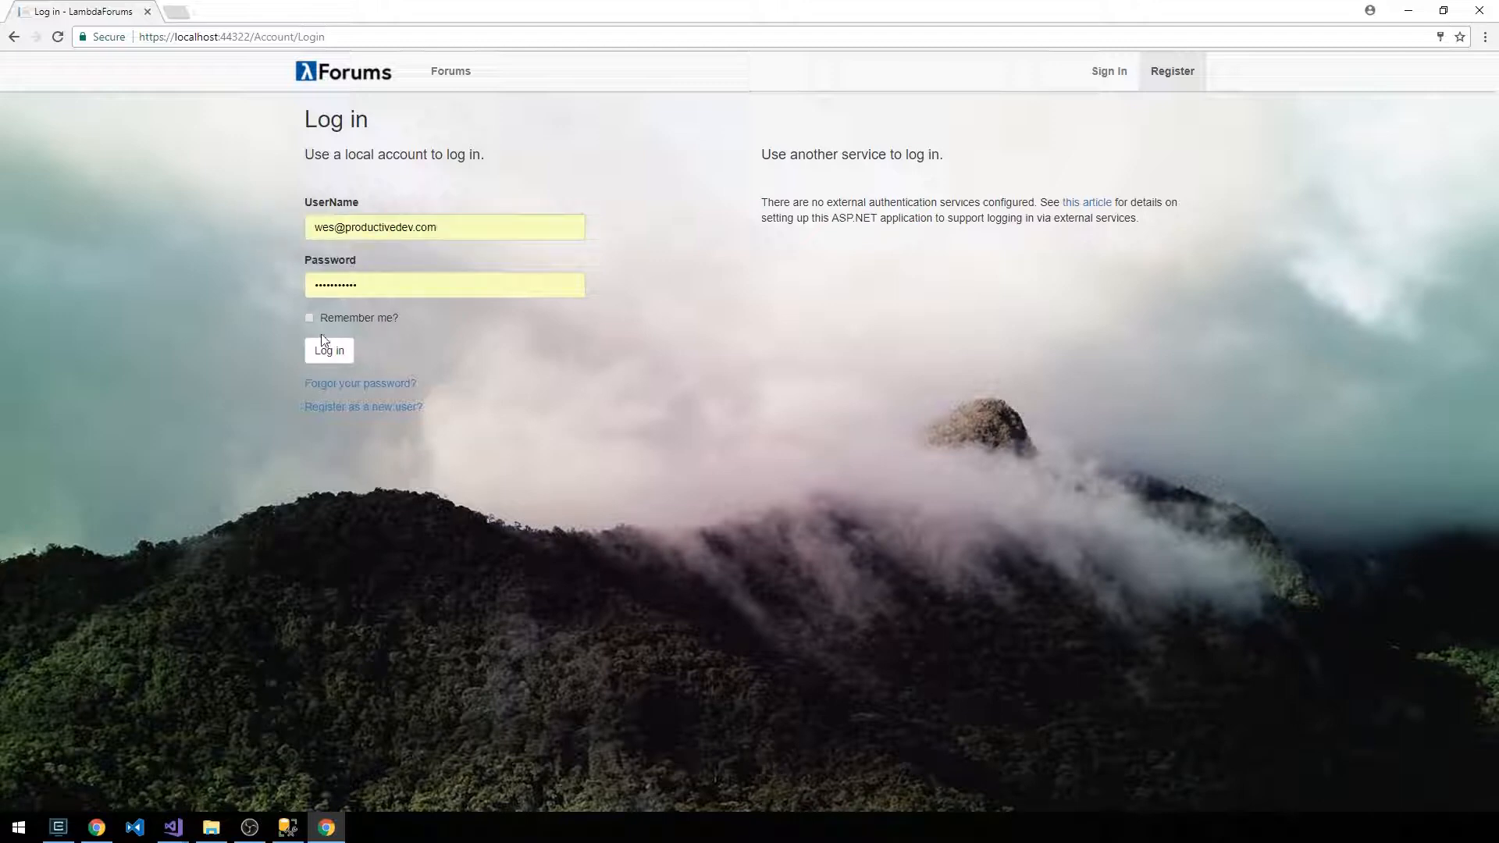
click(329, 352)
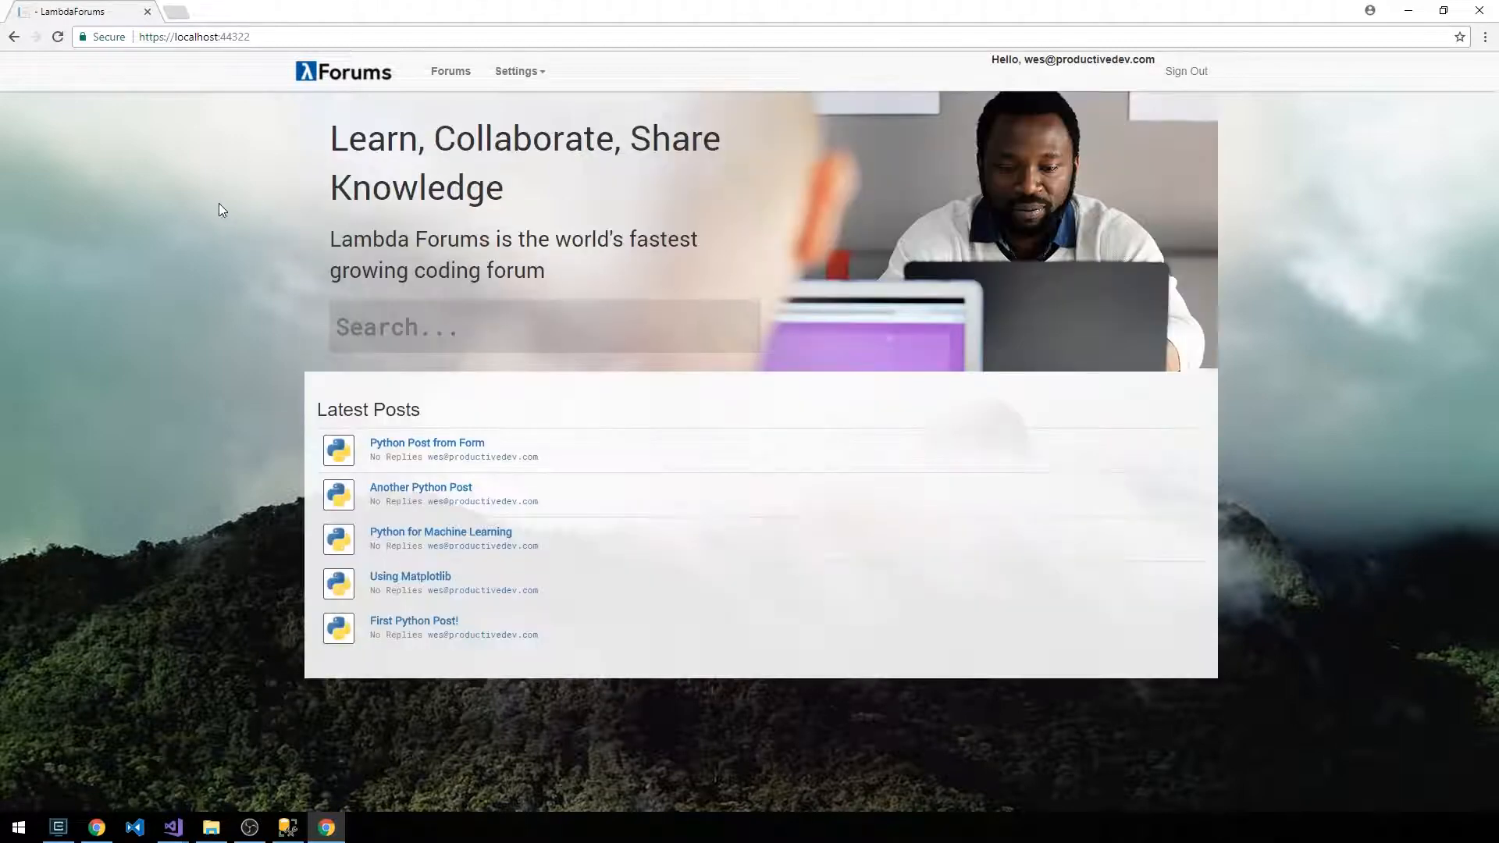
Sign out and log back in as testuser2 with its password
click(1186, 71)
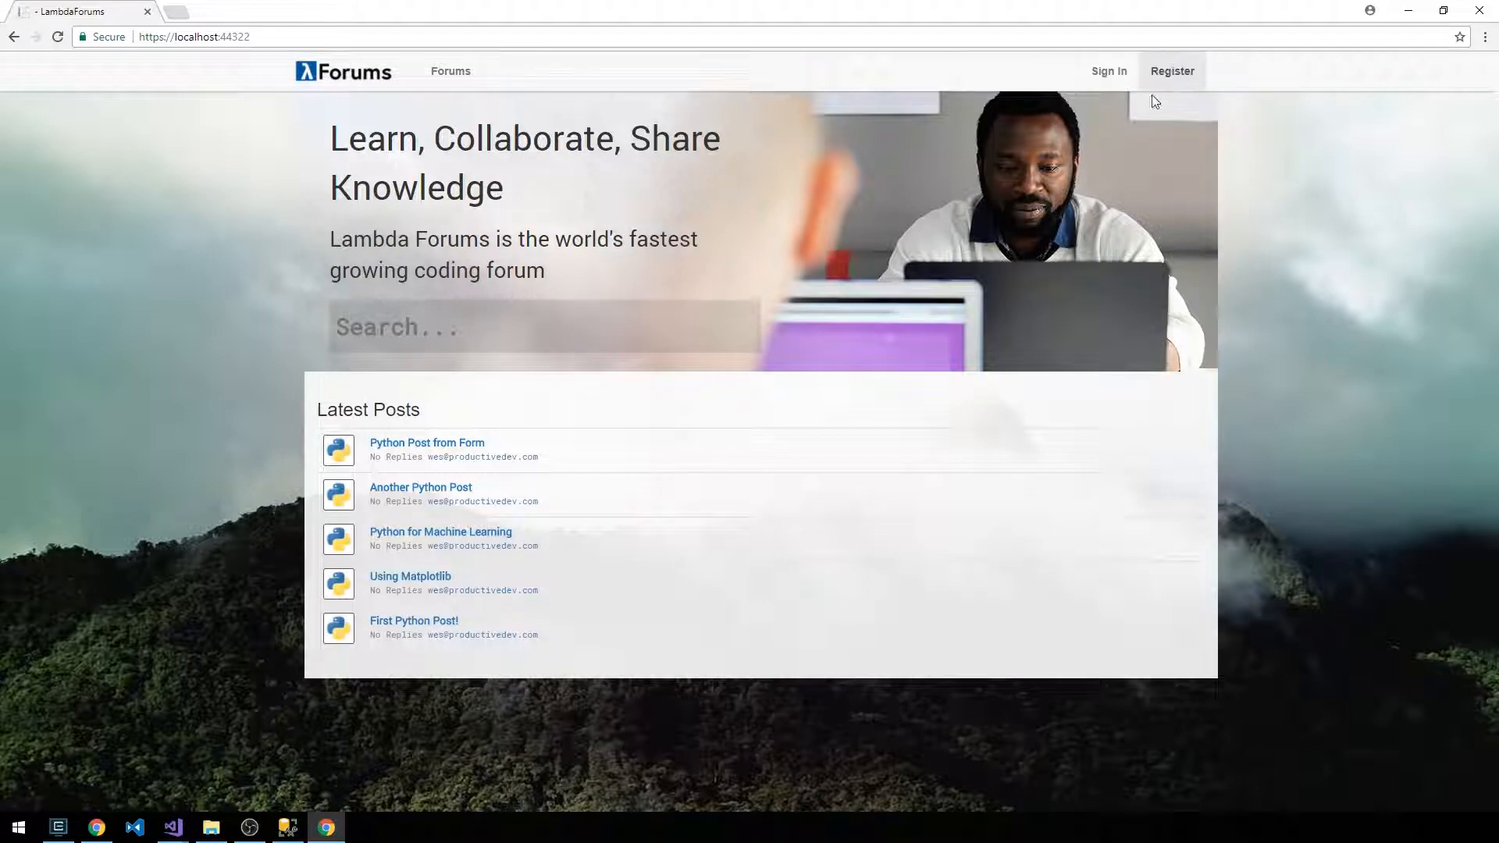
click(1106, 71)
drag(455, 227, 81, 224)
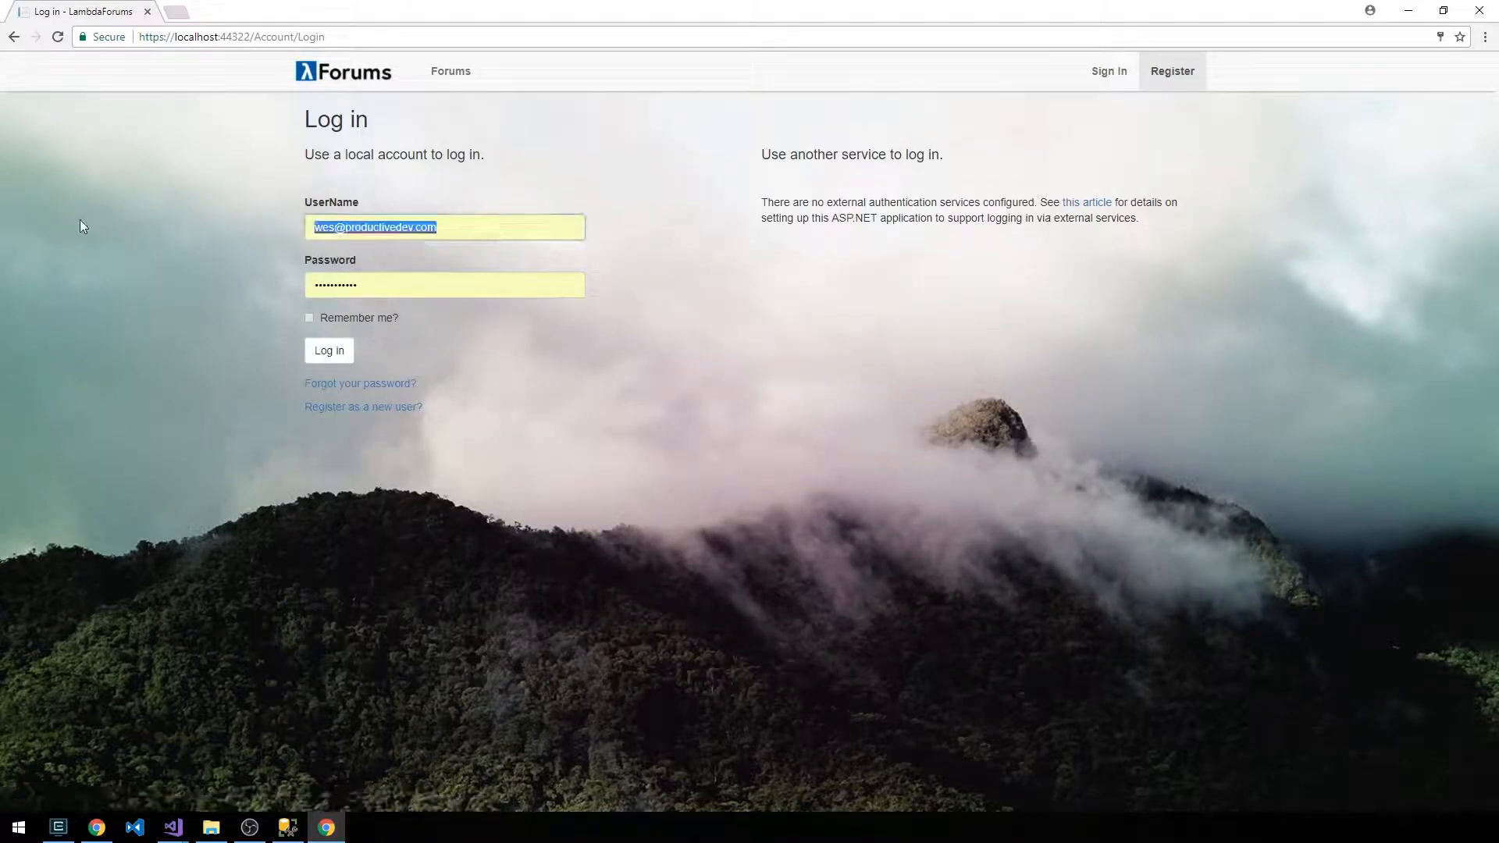
text(te)
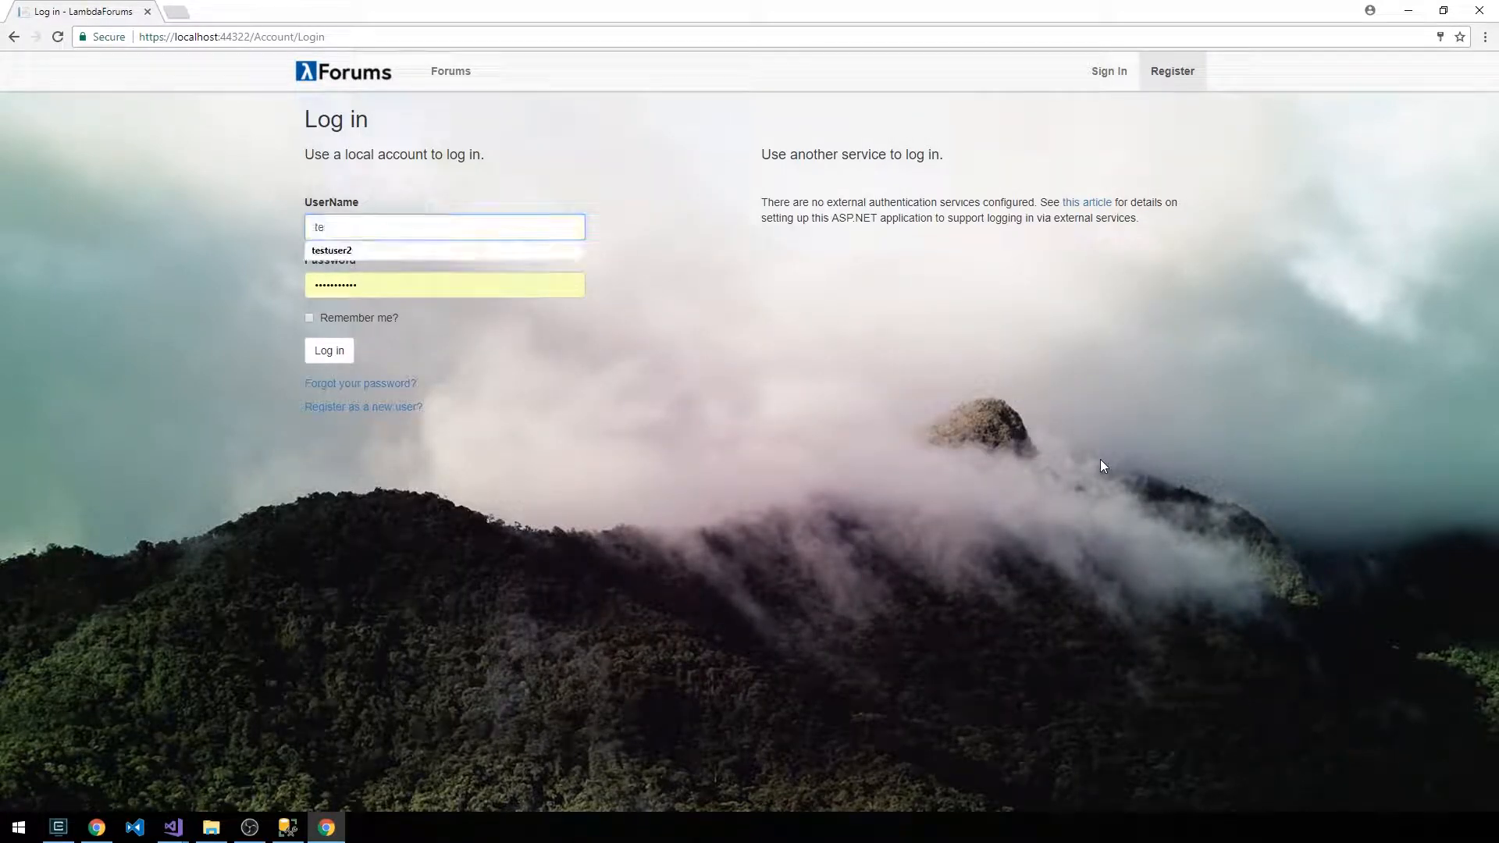
text(stuser2)
key(Tab)
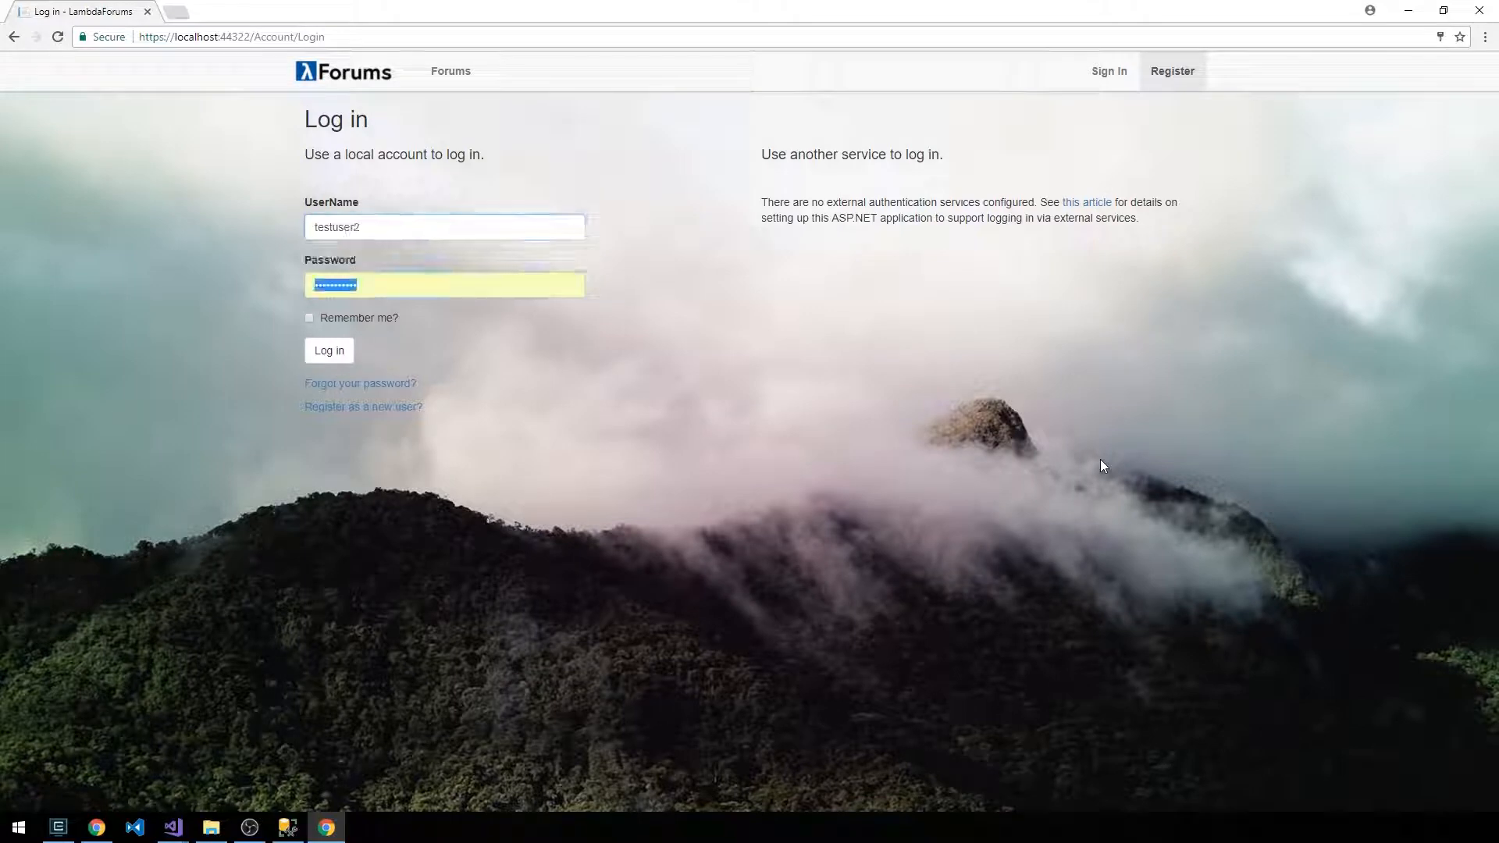
text(test)
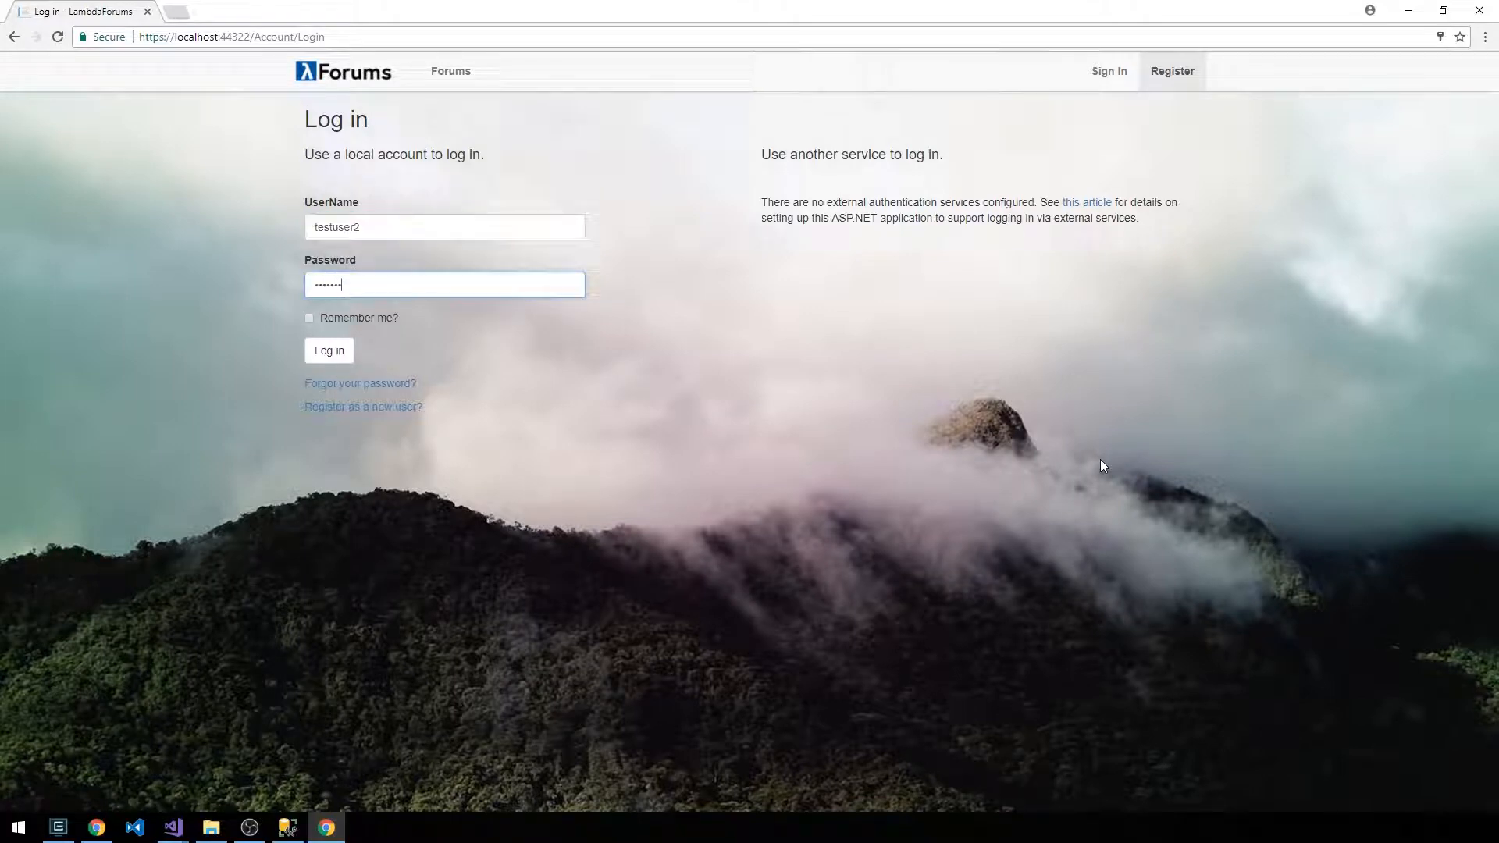
text(1)
key(Return)
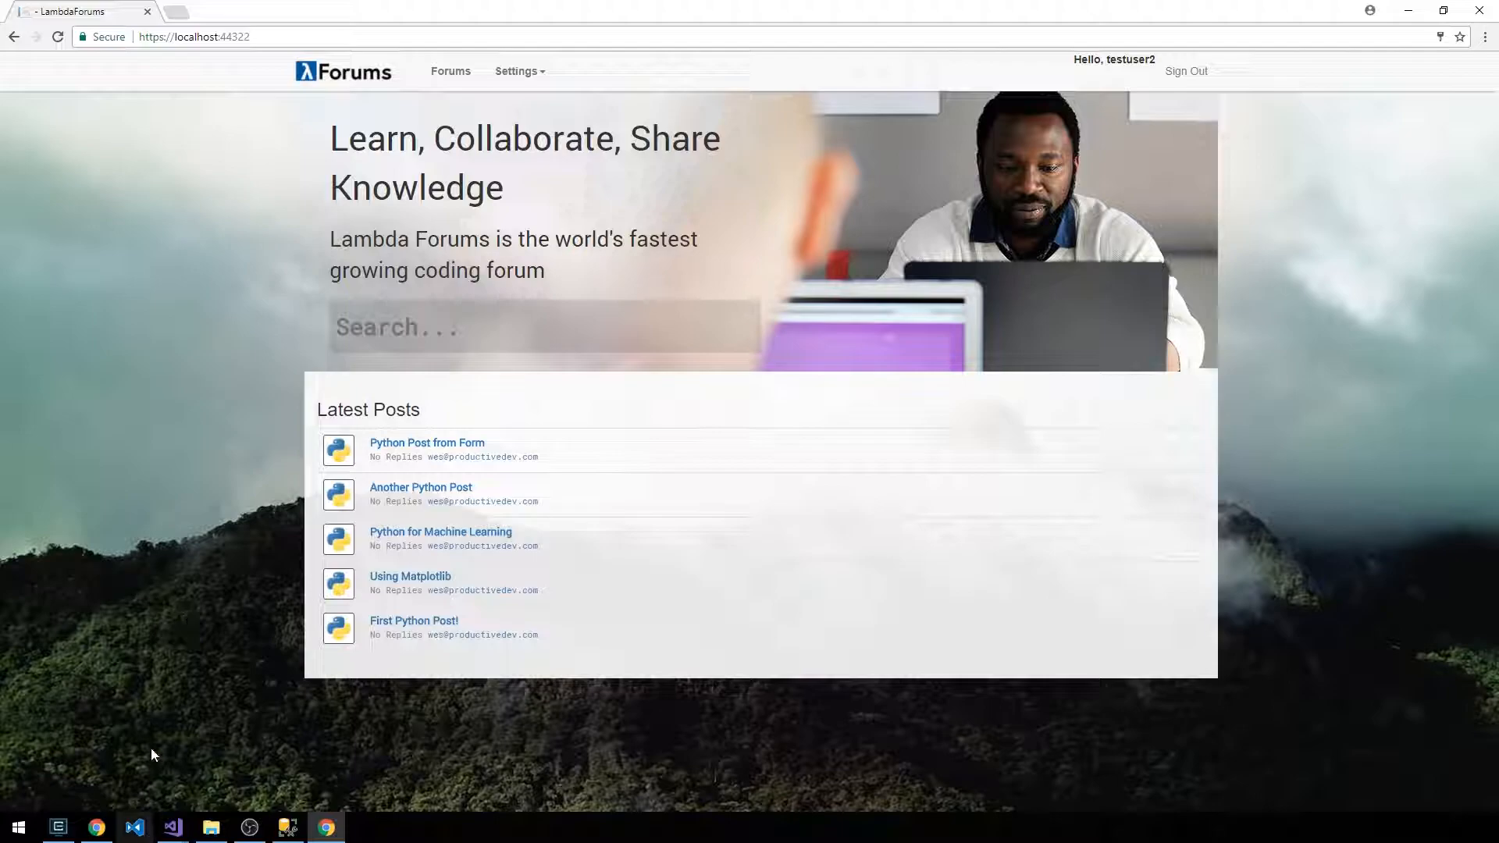
Check git status, stage everything and commit as "DataSeeder, Profile View, fix login bug"
click(58, 828)
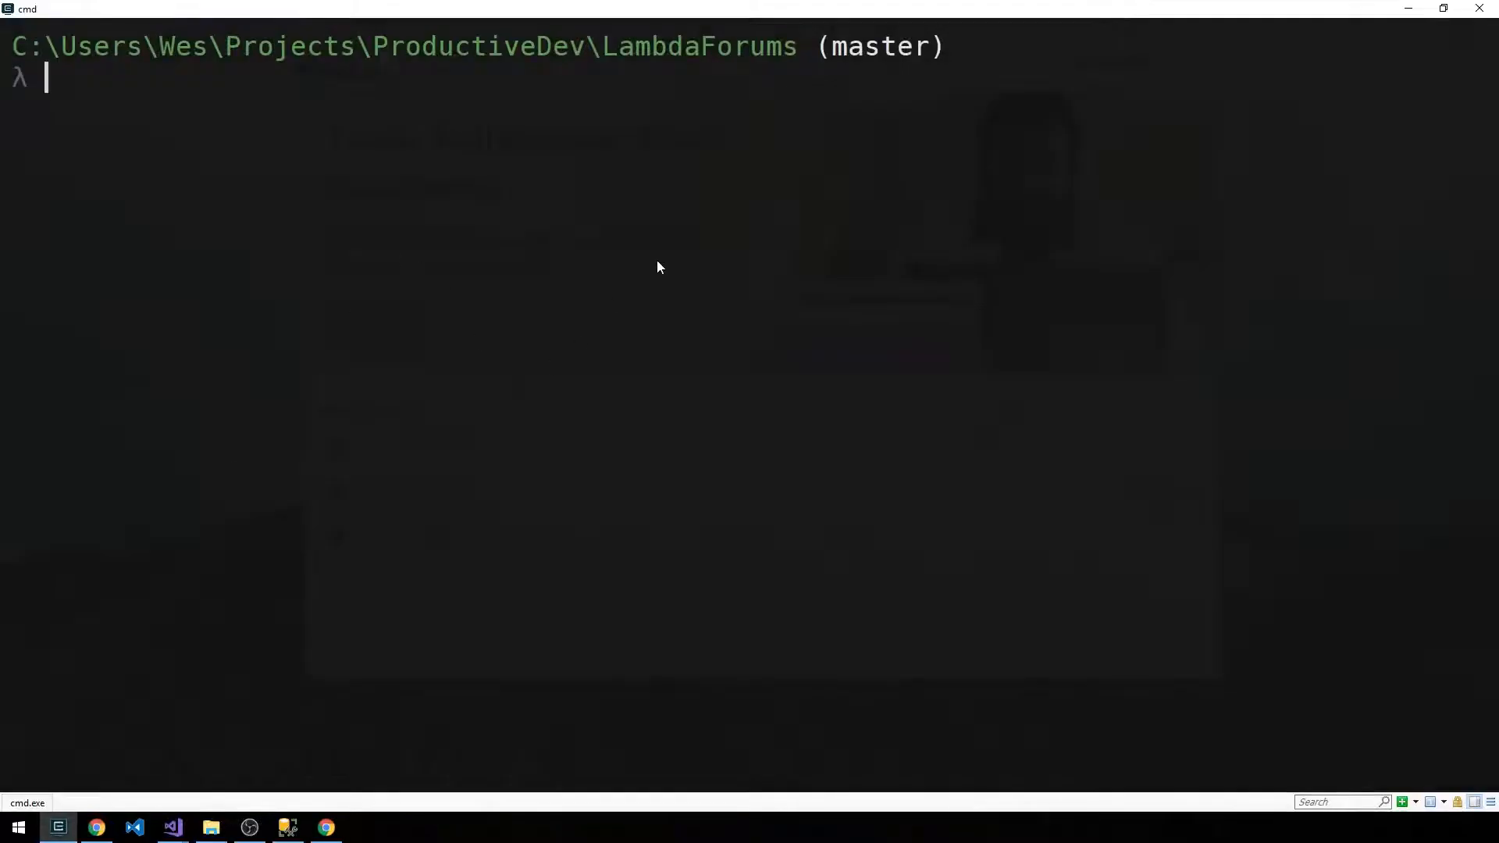
text(git s)
text(tatus)
key(Return)
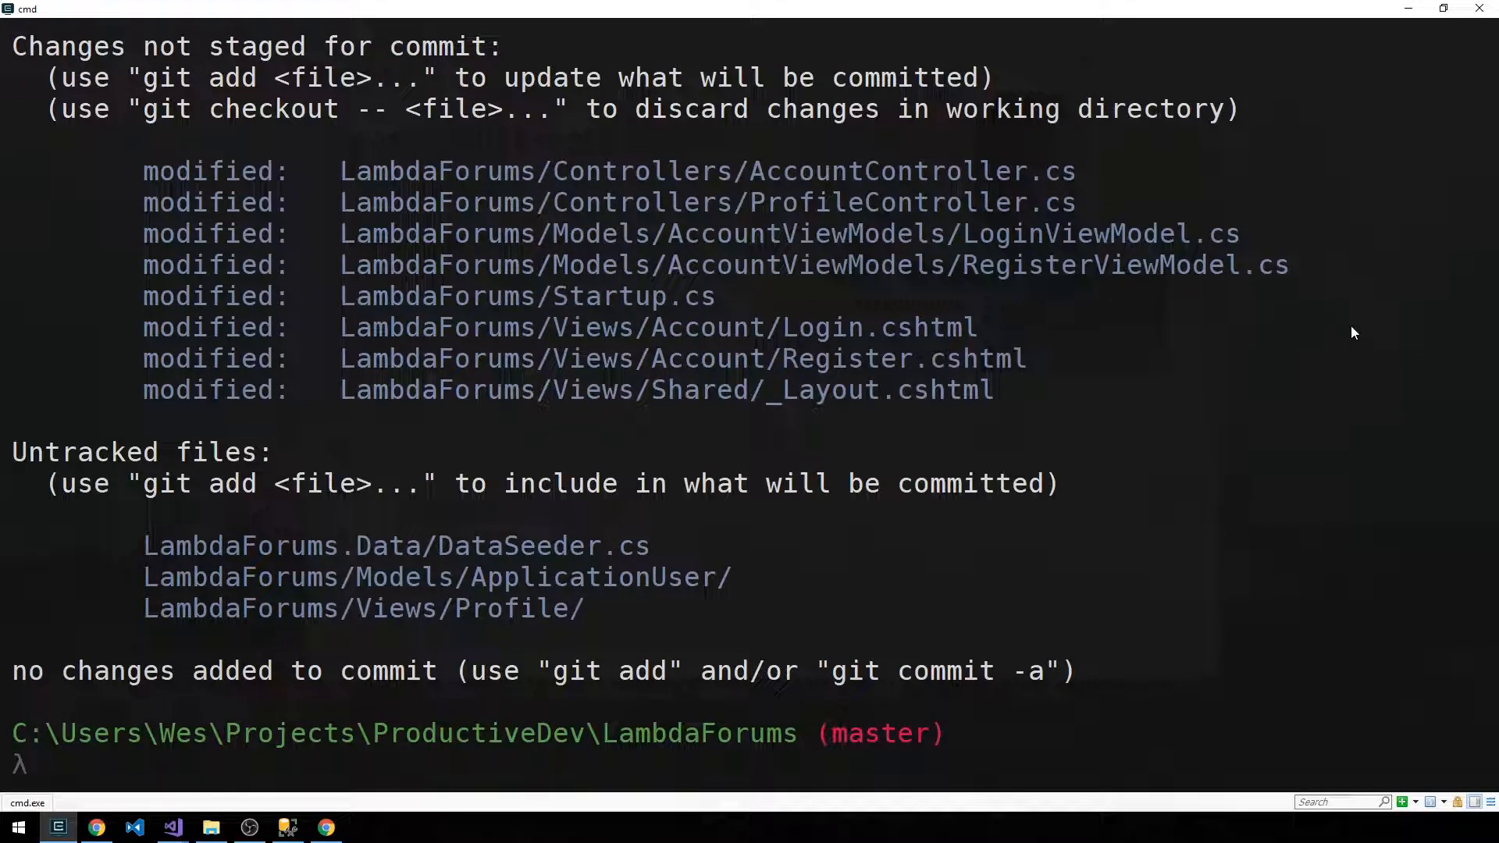
text(git add .)
key(Return)
text(git)
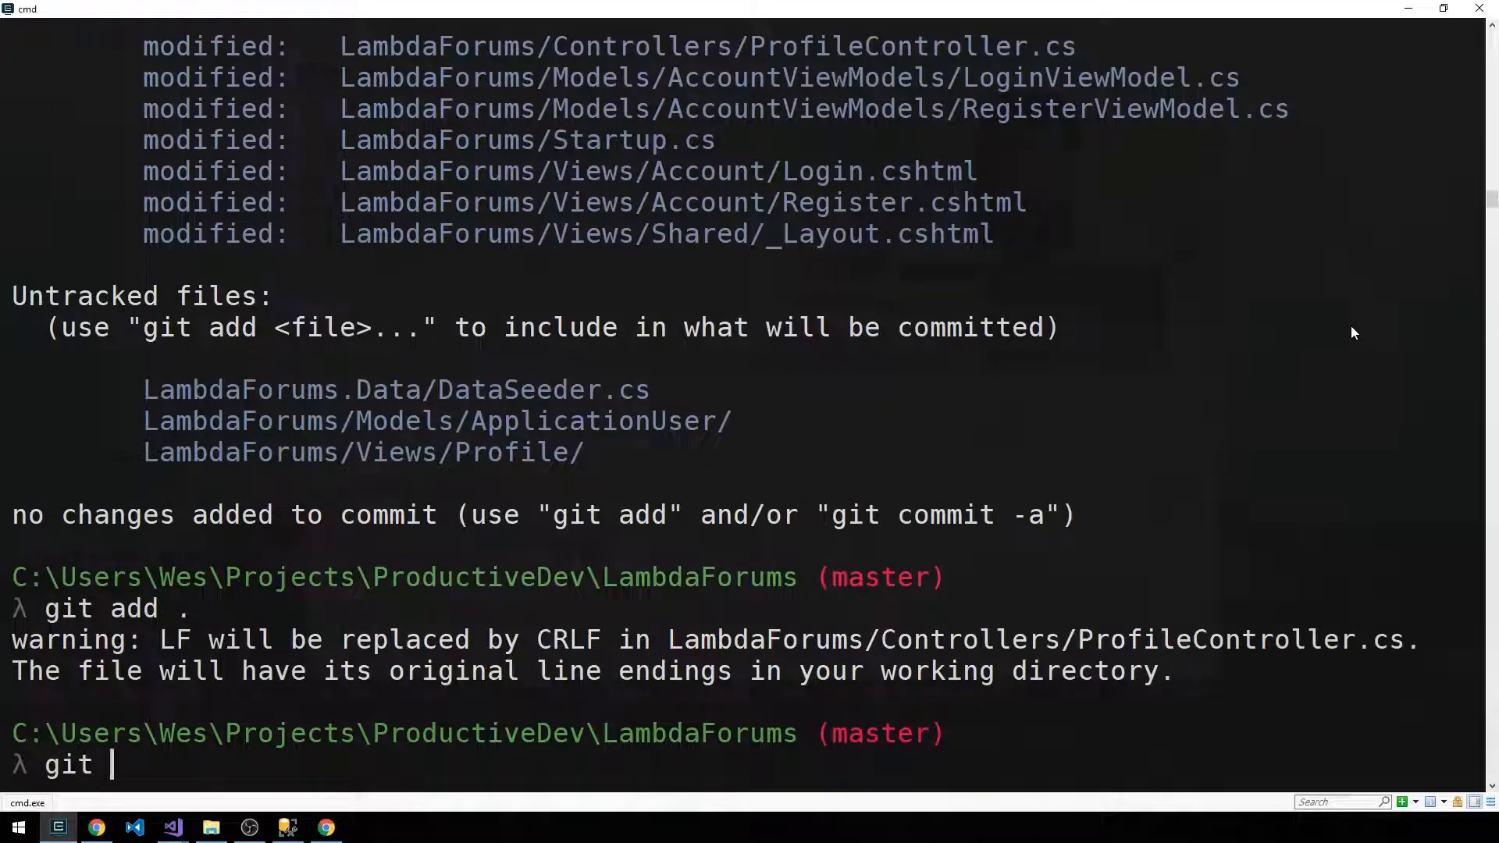
text( commit -m "DataSeed)
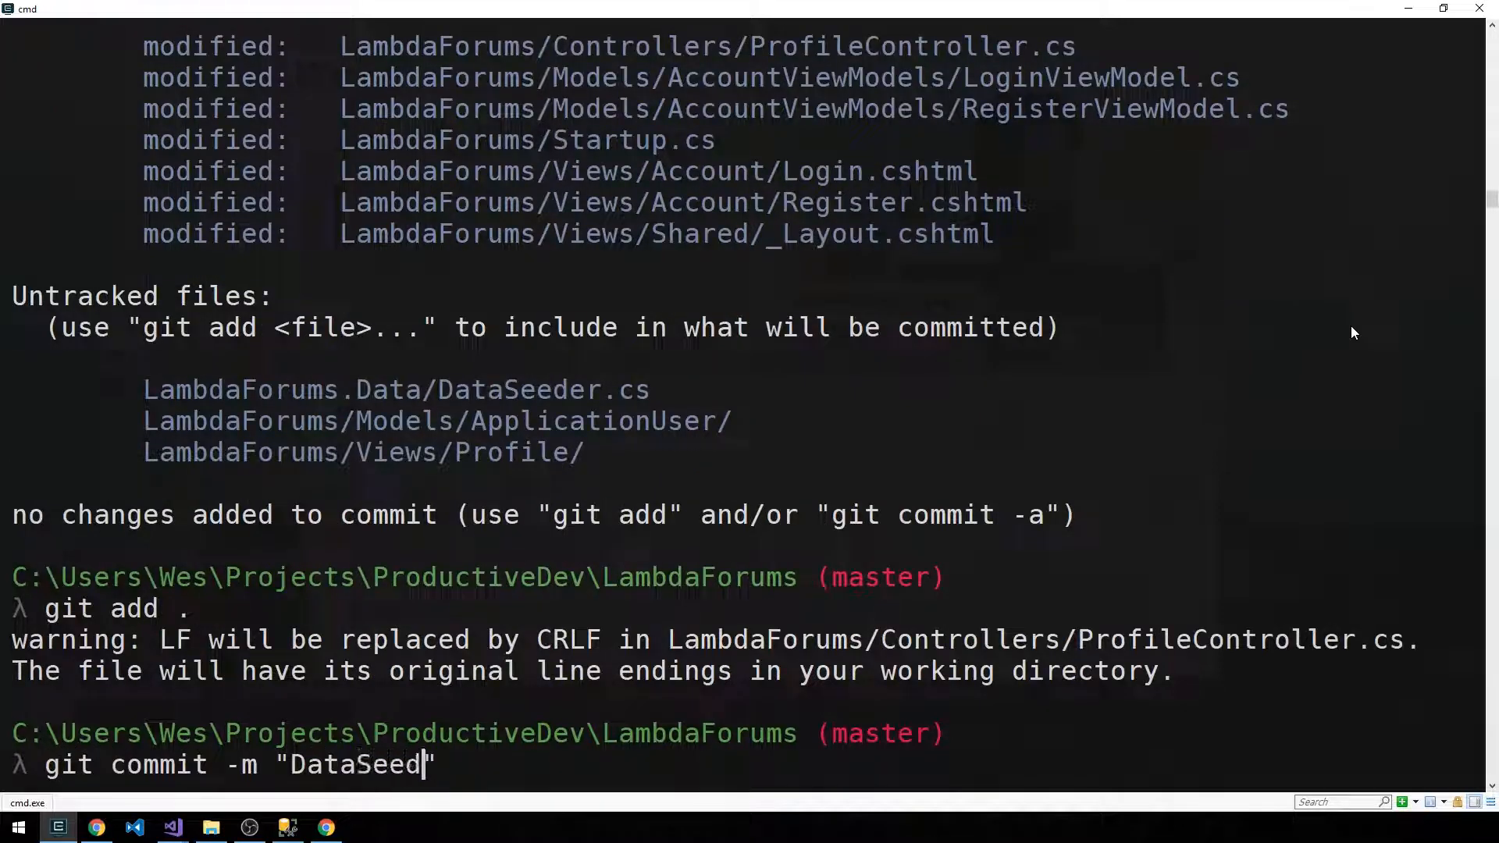
text(er, Profile)
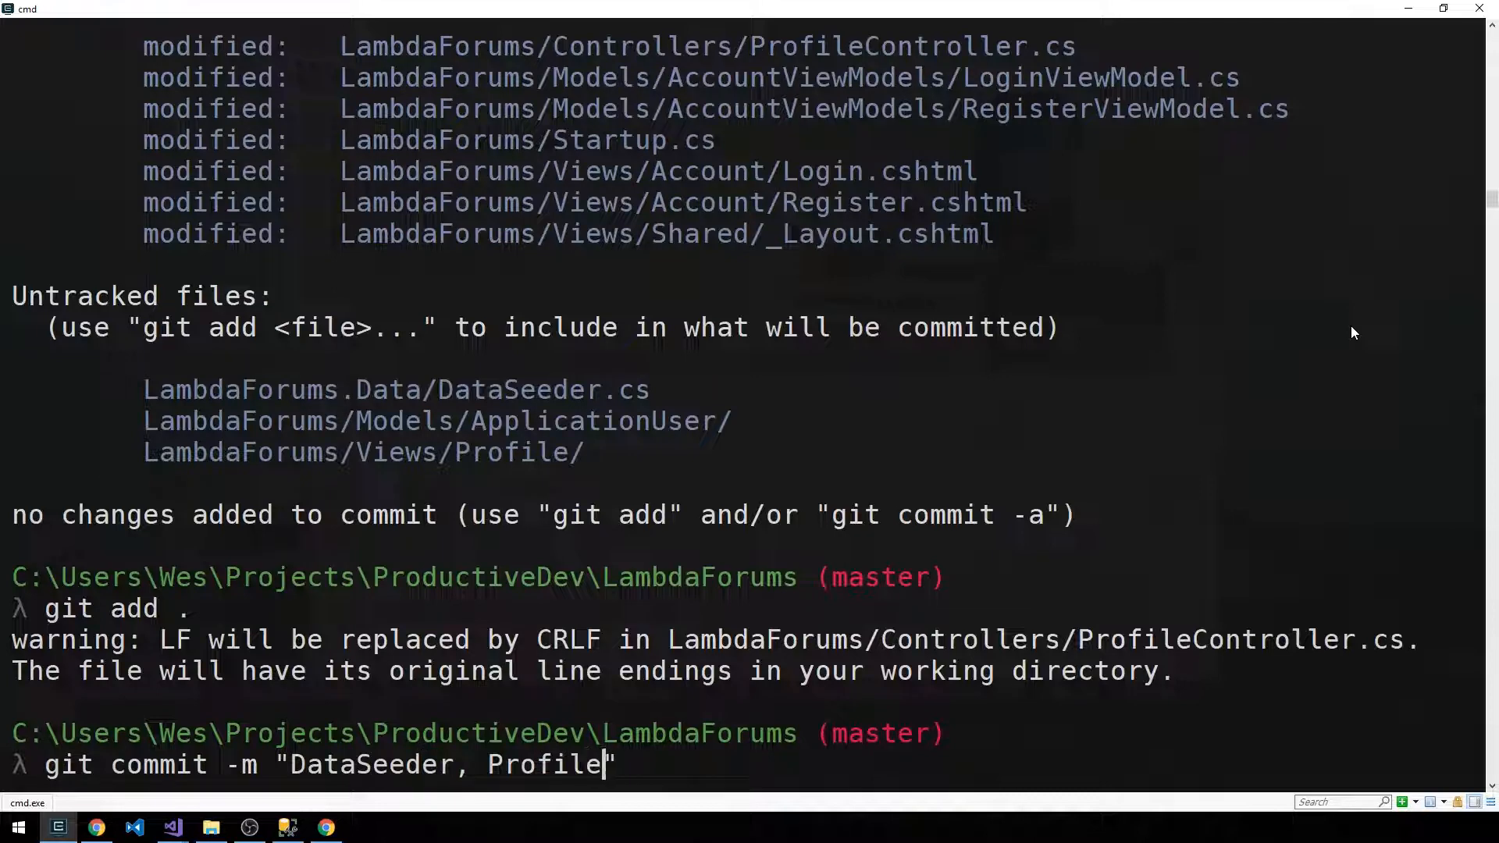
text(V)
key(BackSpace)
text(View, fi)
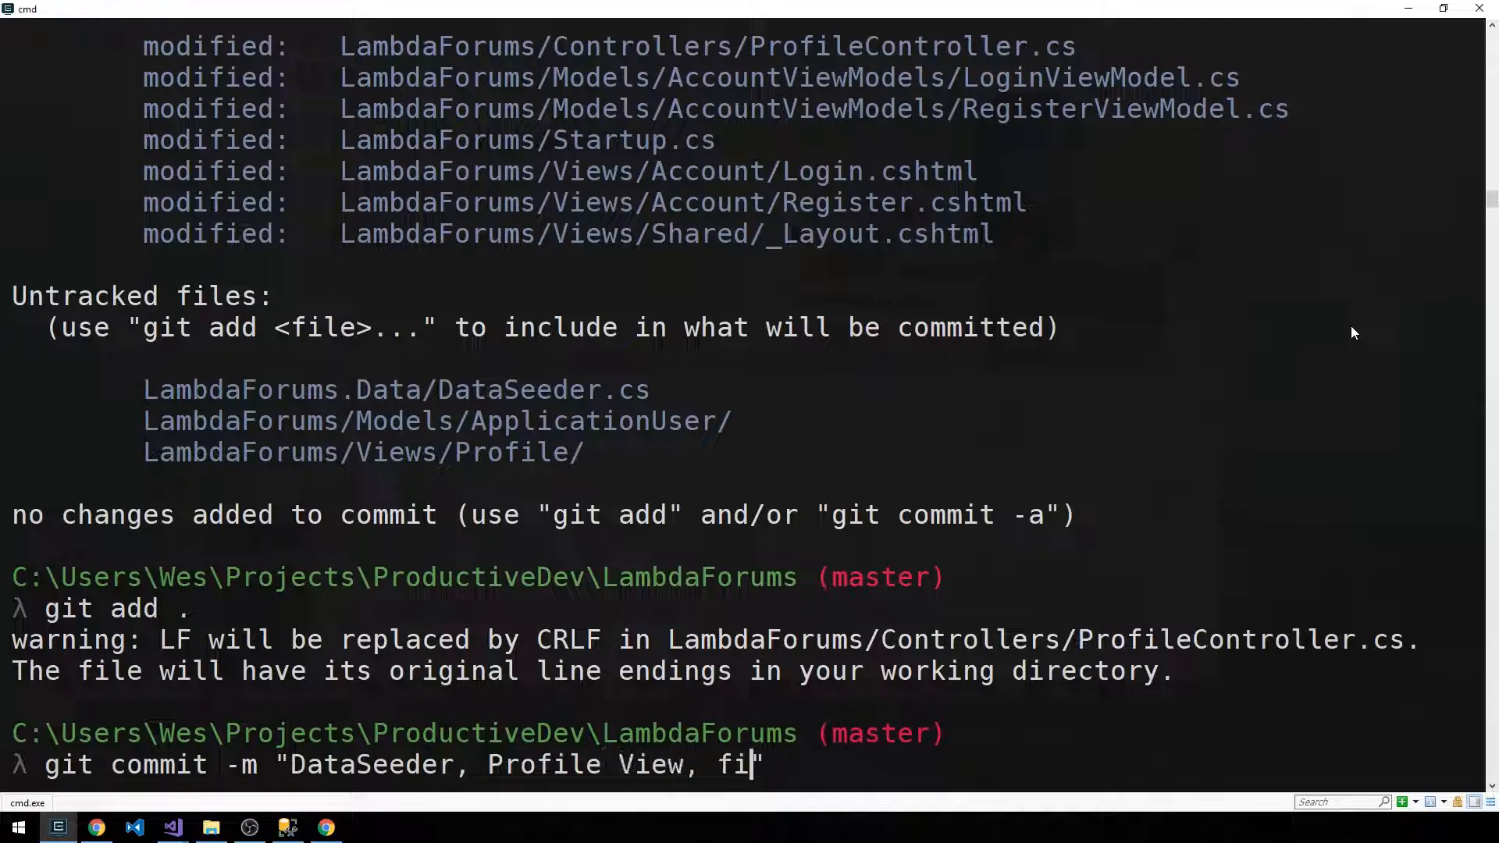
text(x logi)
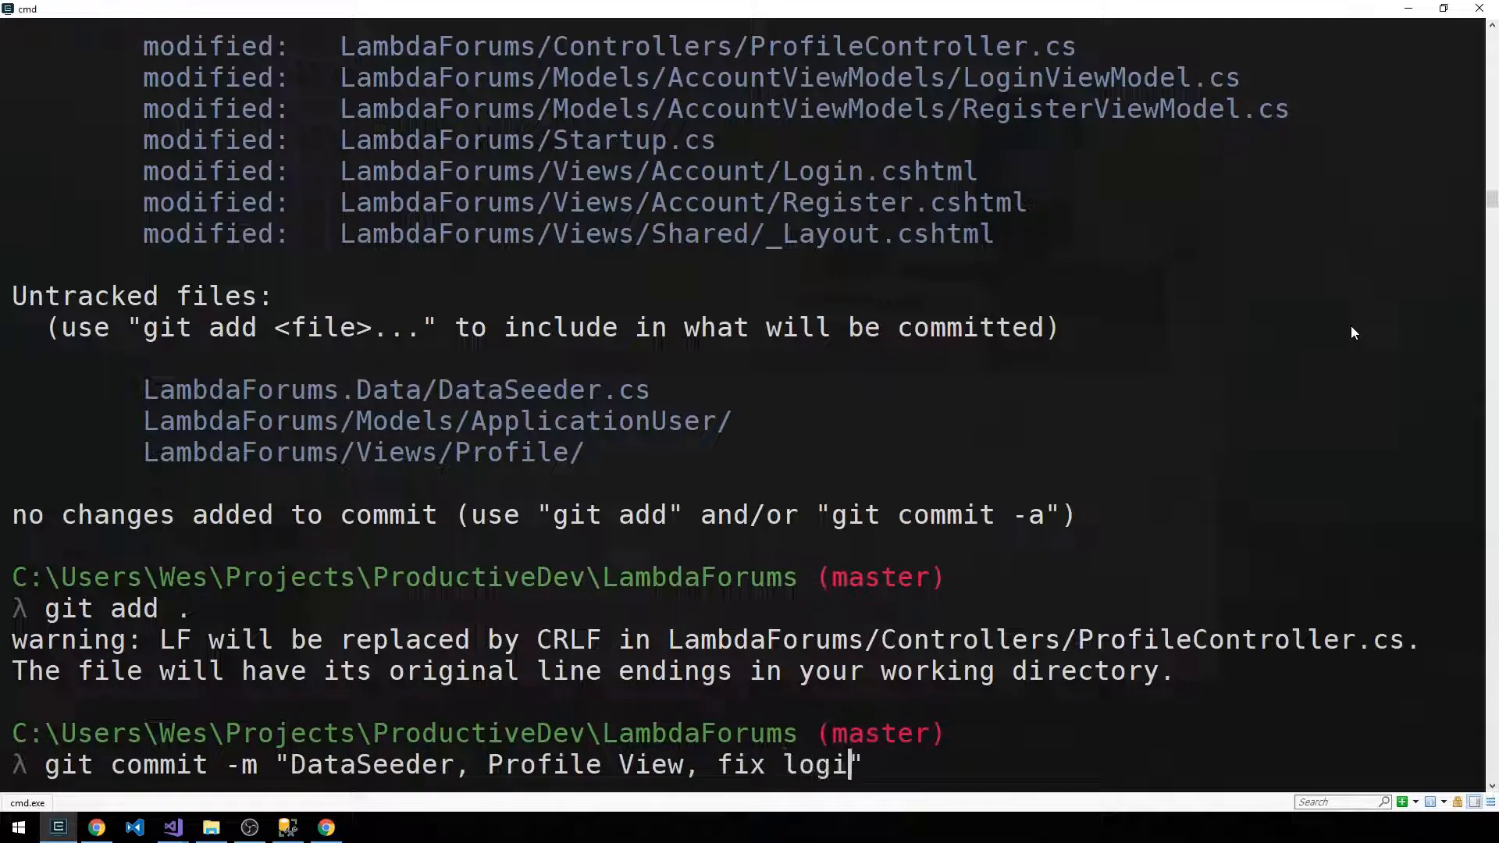
text(n bug)
key(Return)
key(alt+Tab)
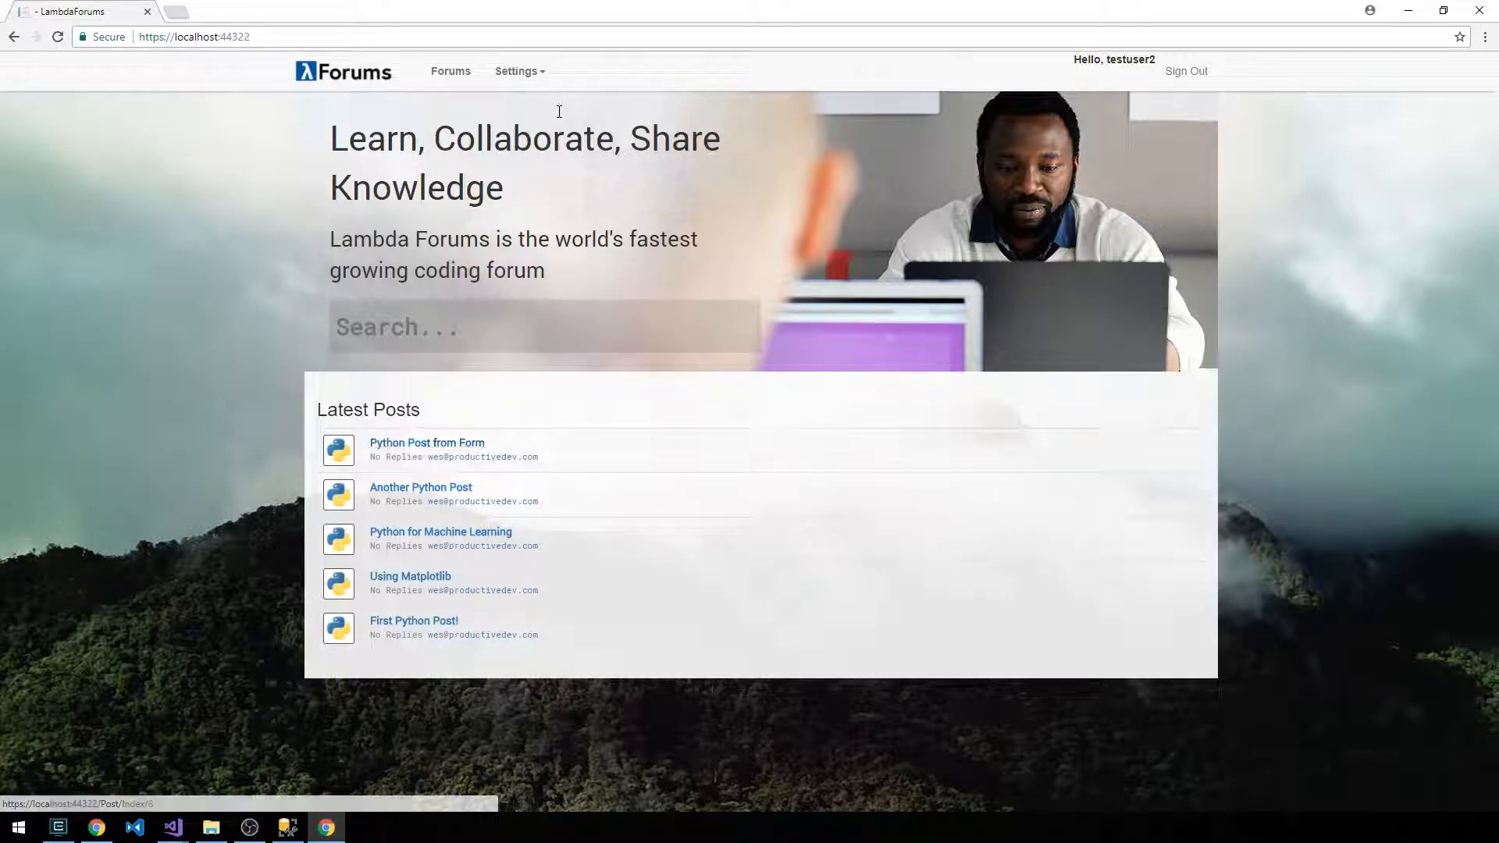
Navigate from the Forums list into Javascript and start a new post there
click(449, 70)
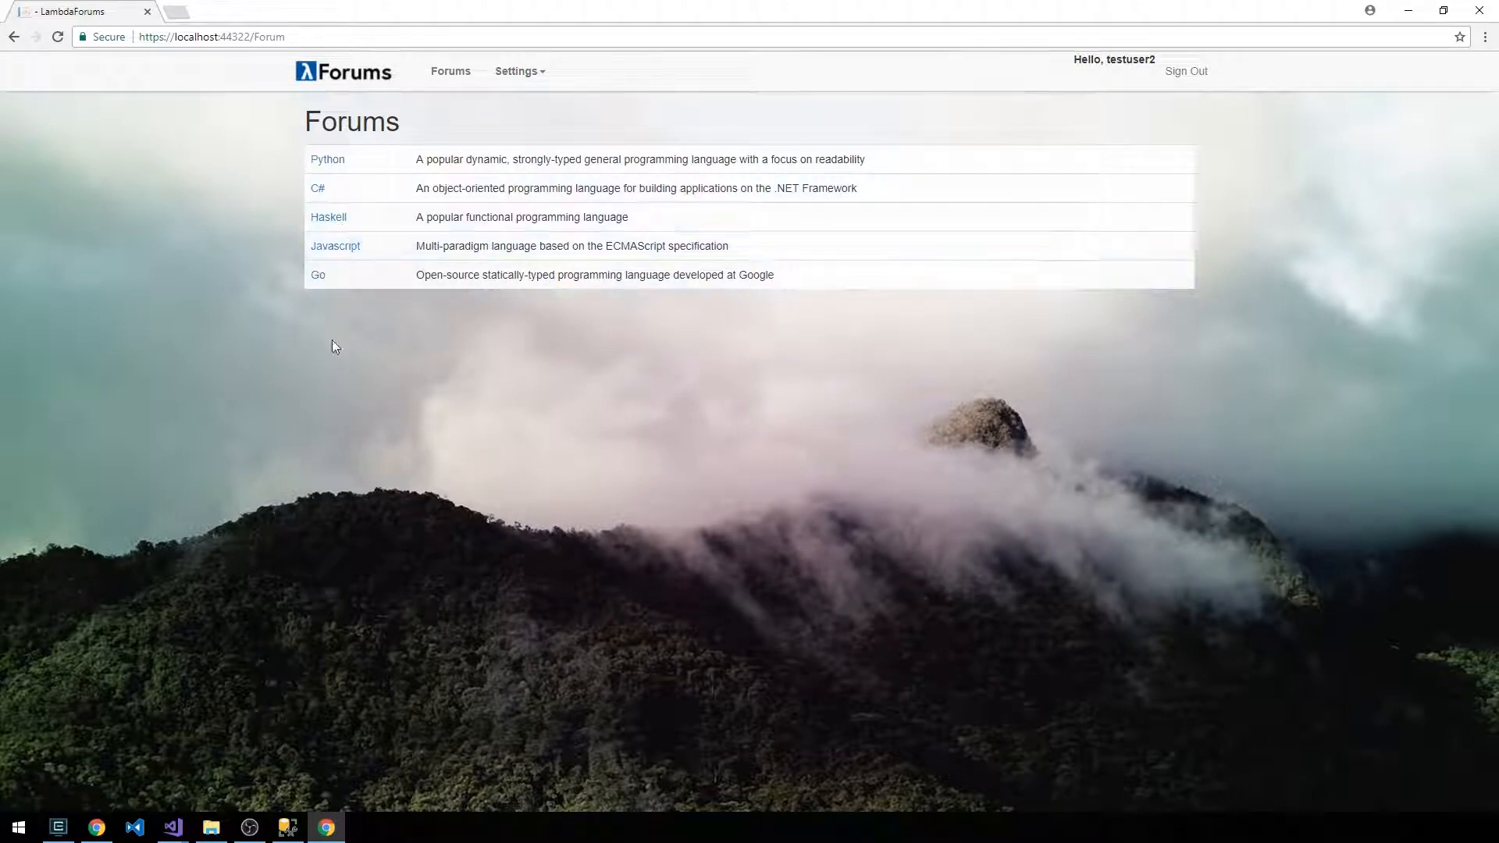
click(335, 247)
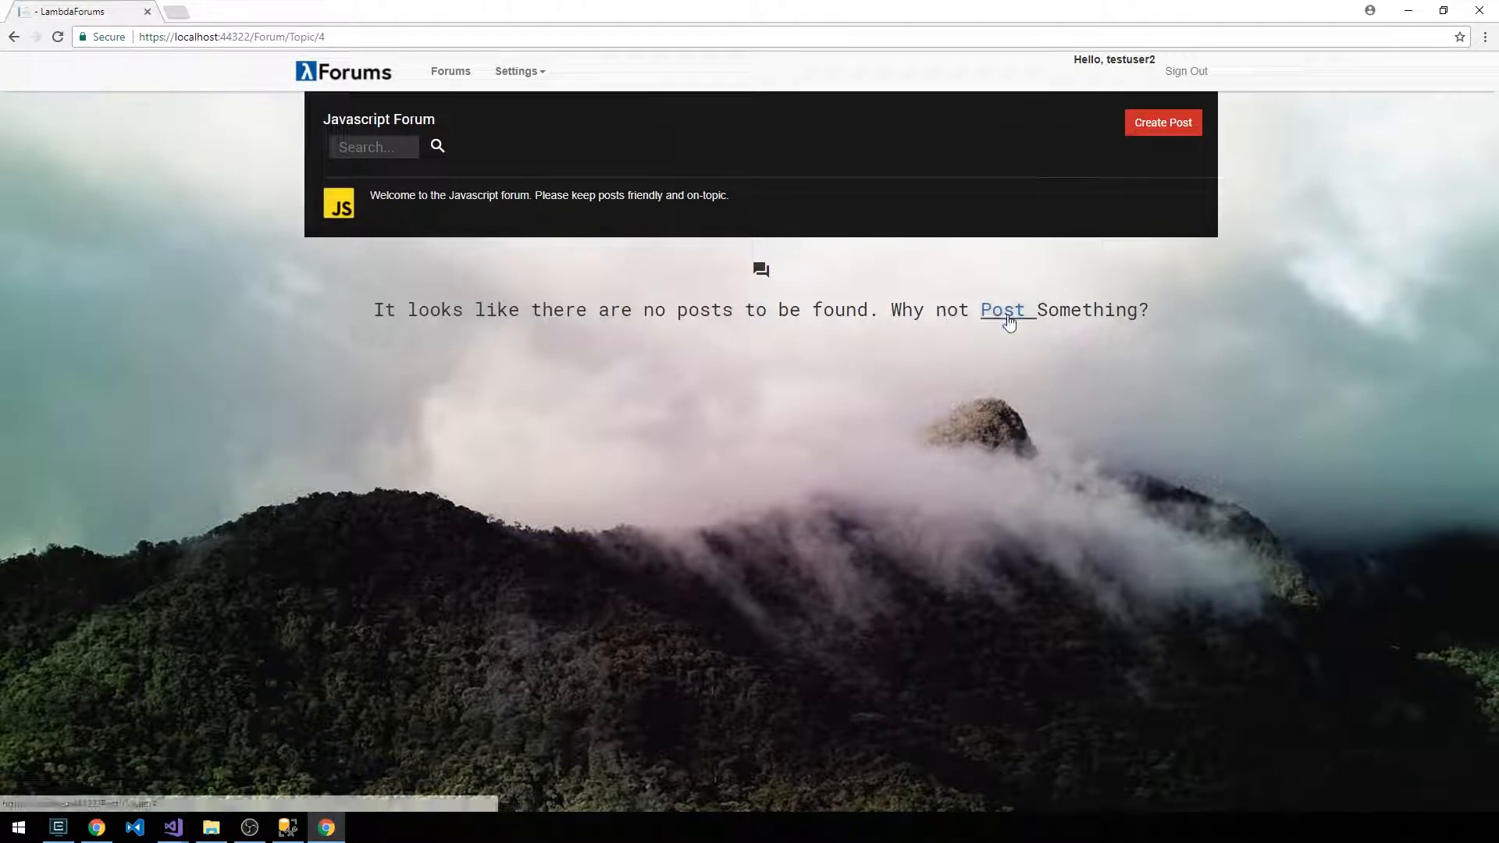
click(1001, 309)
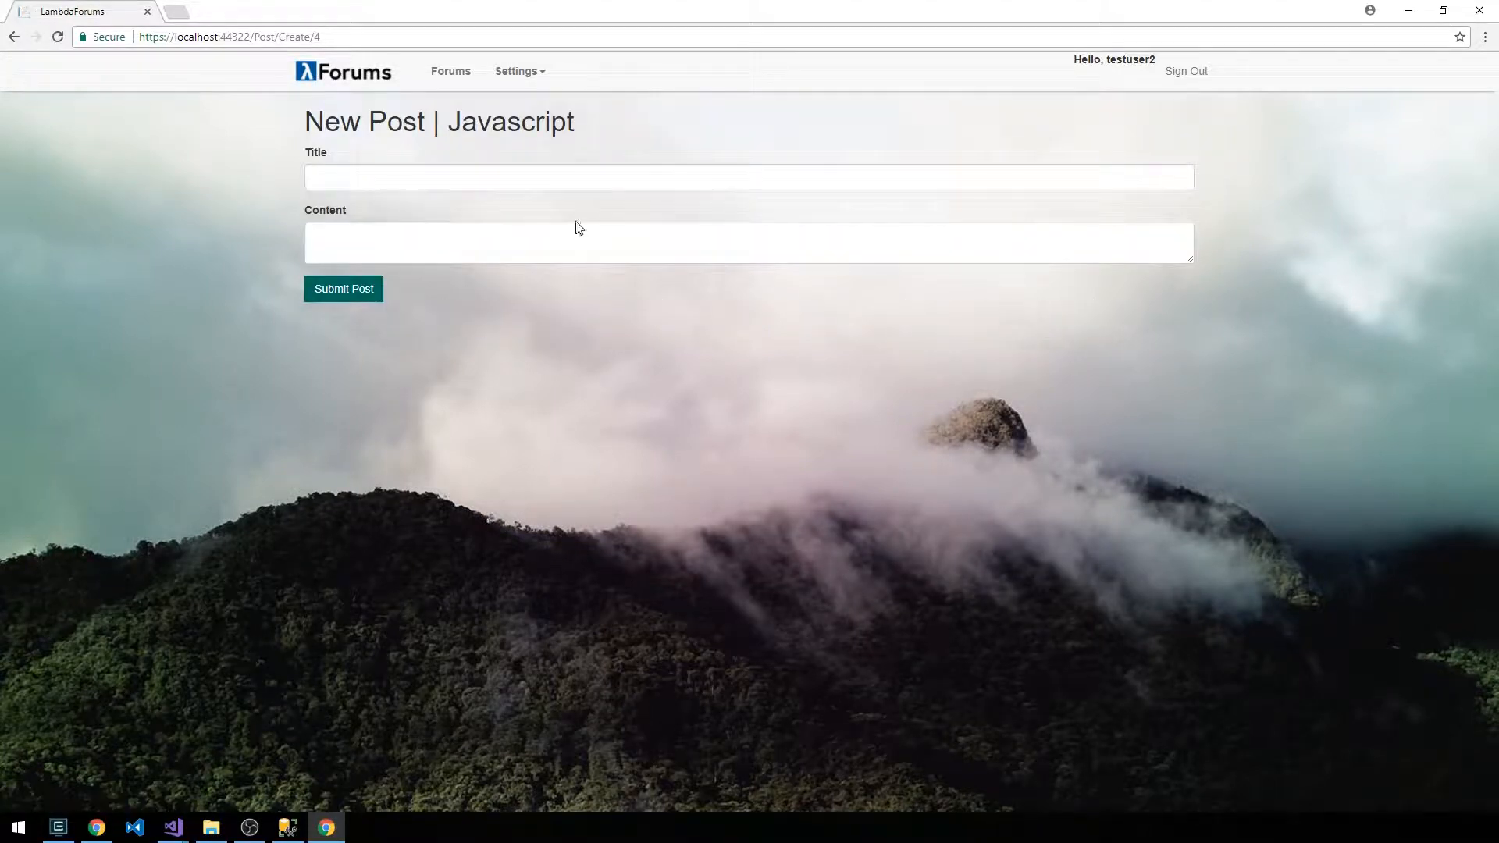
Title the post 'Functional programming in JS', add 'Looking for some good resources' and submit it
click(439, 173)
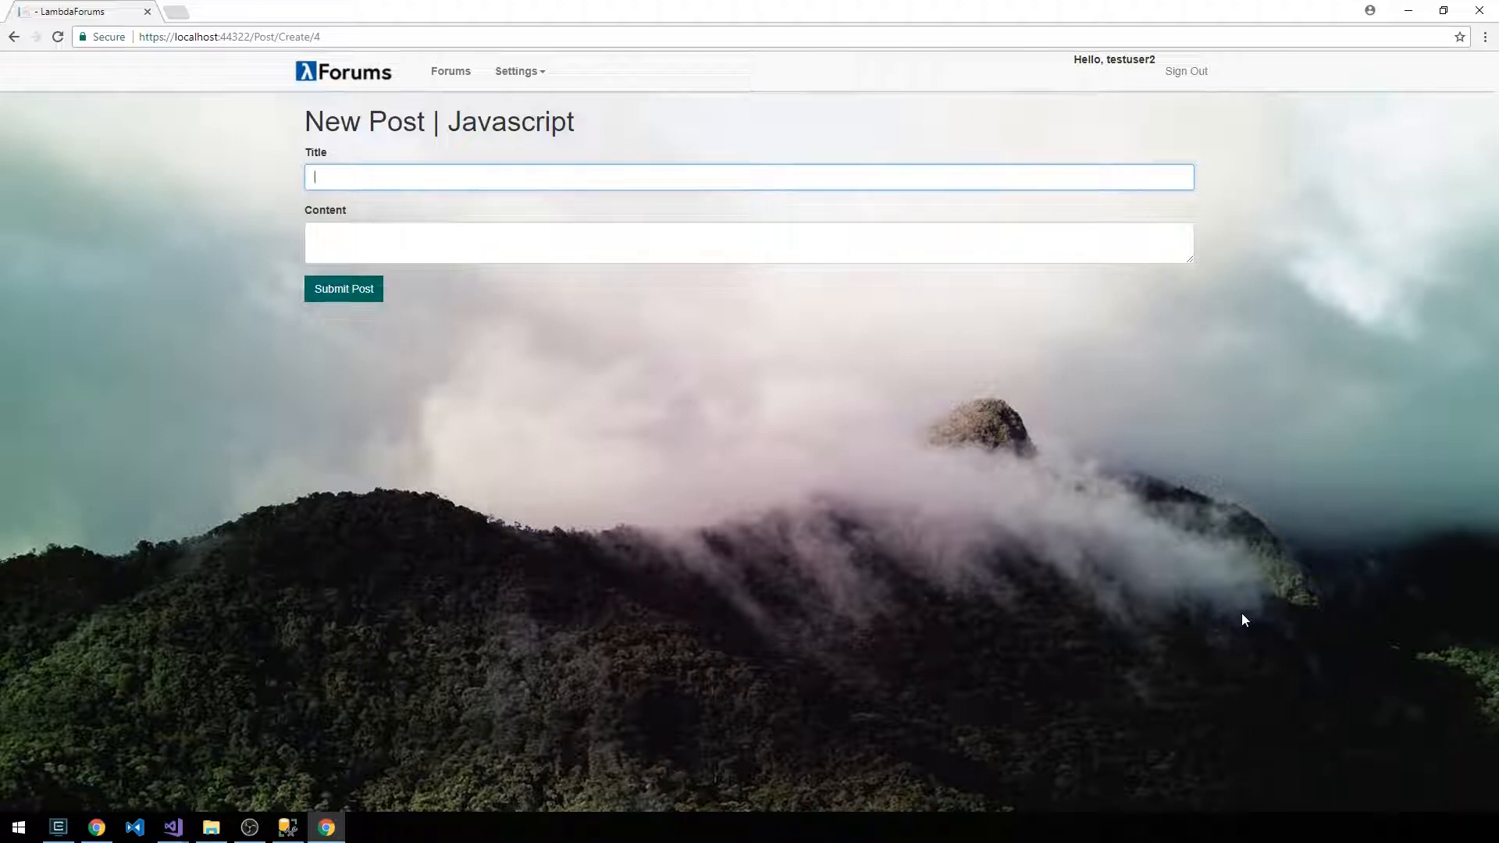
text(Functional)
text( program)
text(ming in JS)
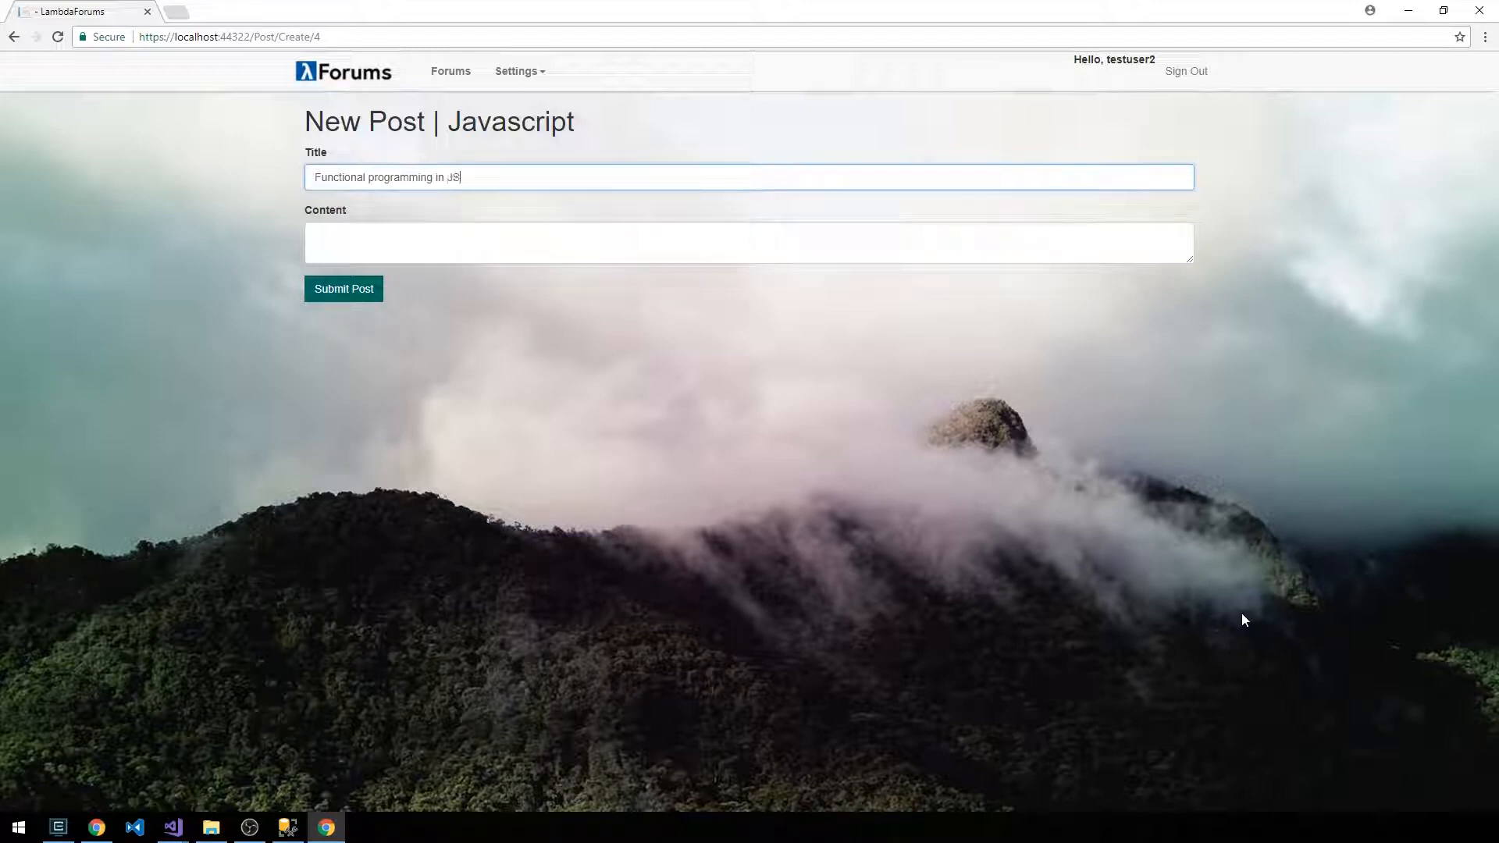
key(Tab)
text(L)
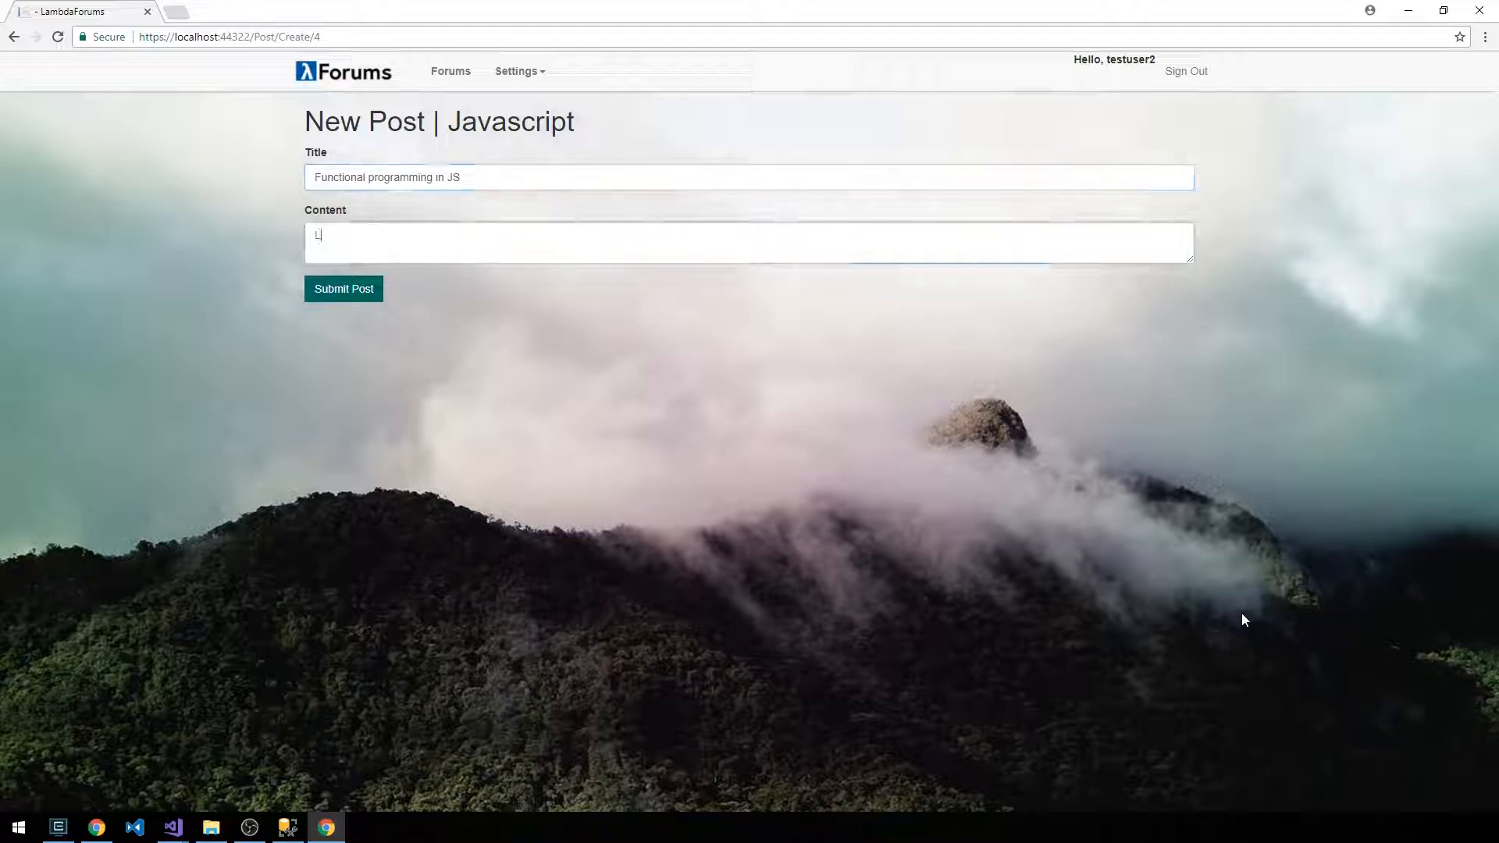
text(ooking for some good resources)
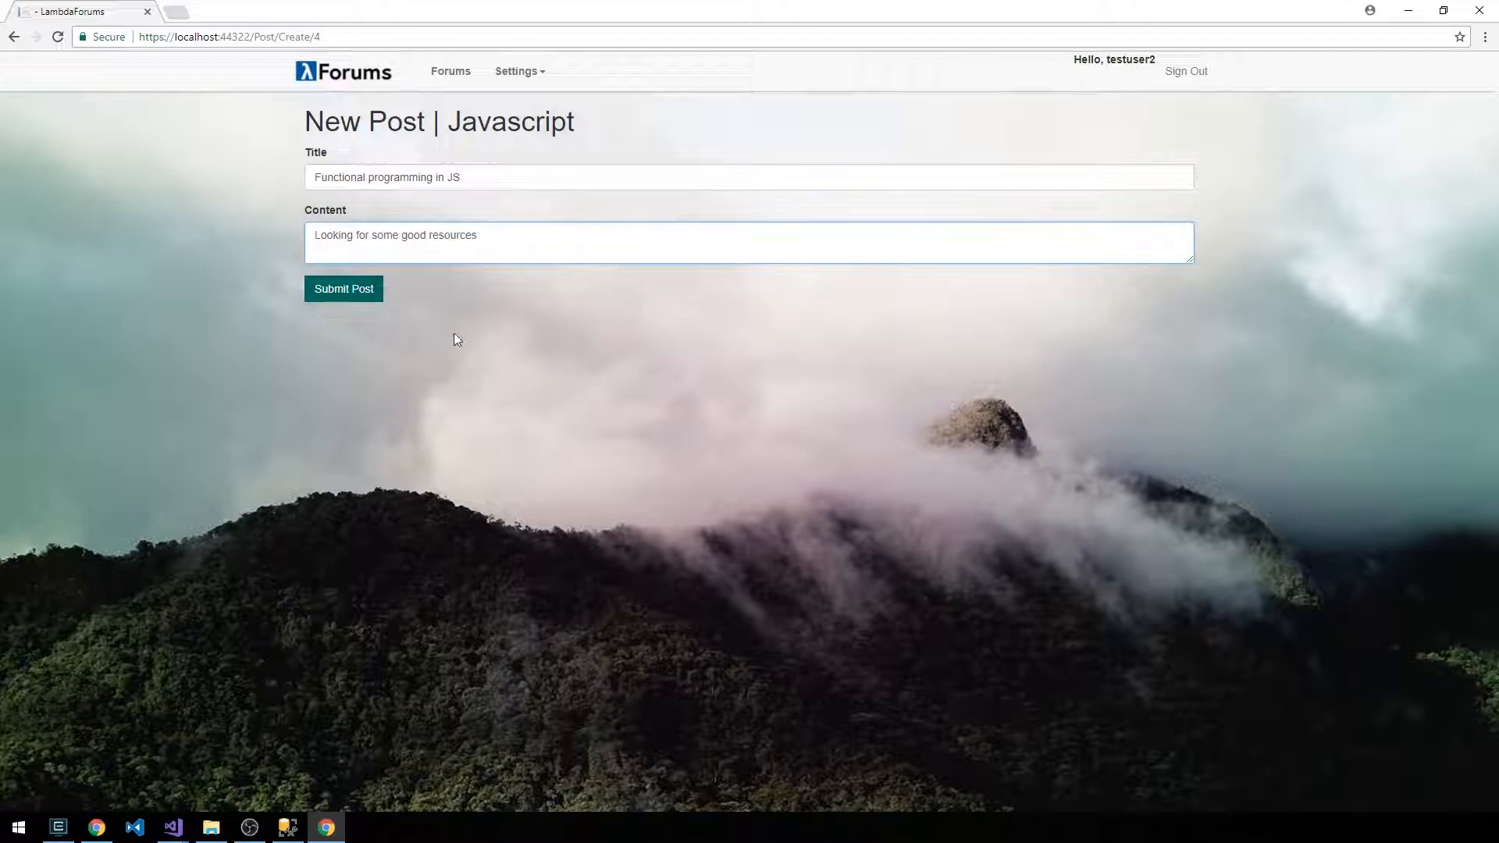
click(334, 290)
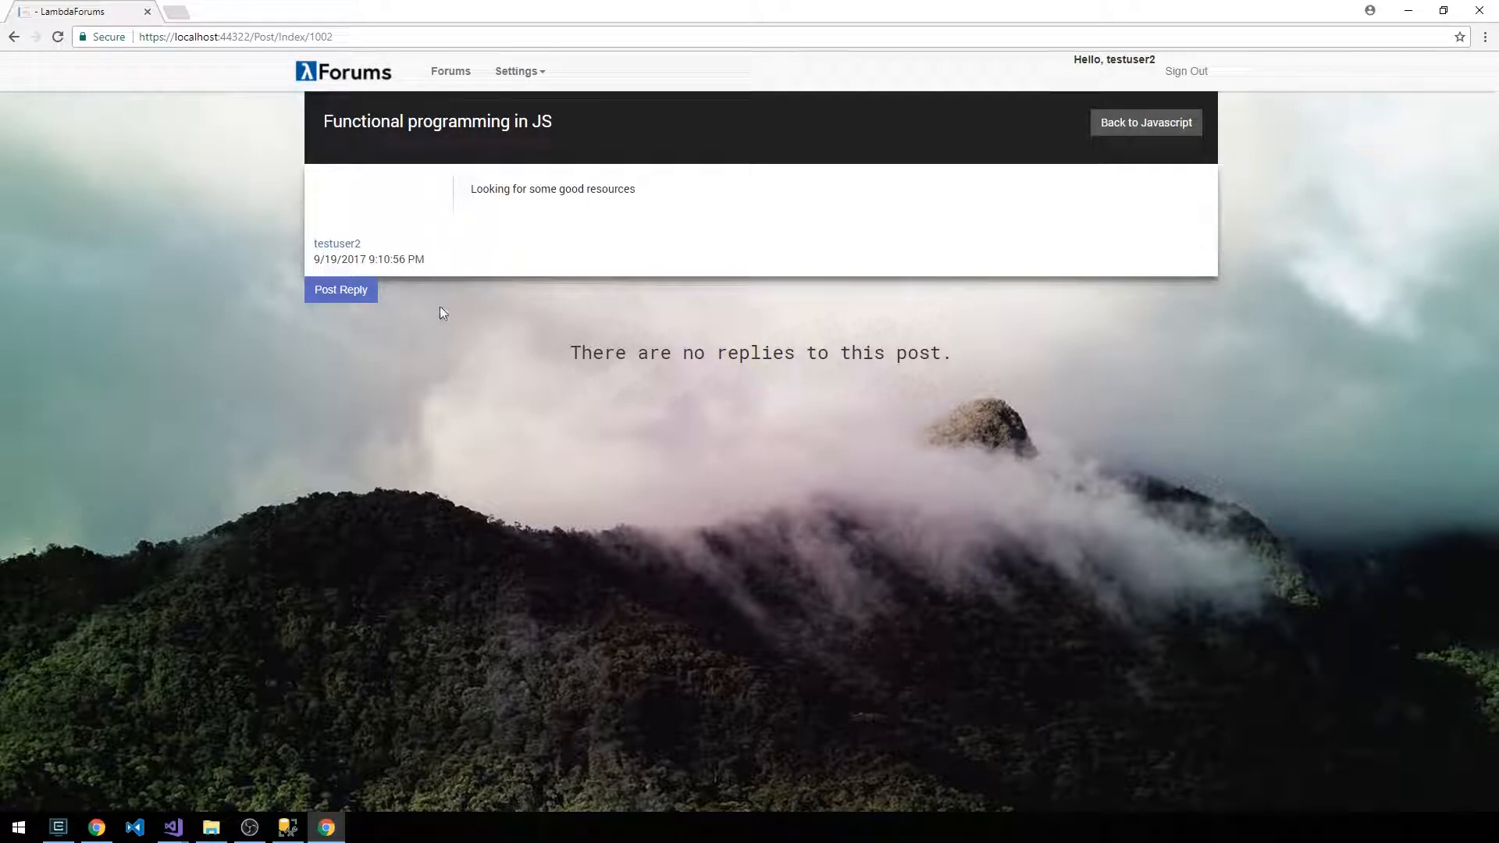
Open testuser2's author profile from the post, hitting the IApplicationUser service exception
click(337, 244)
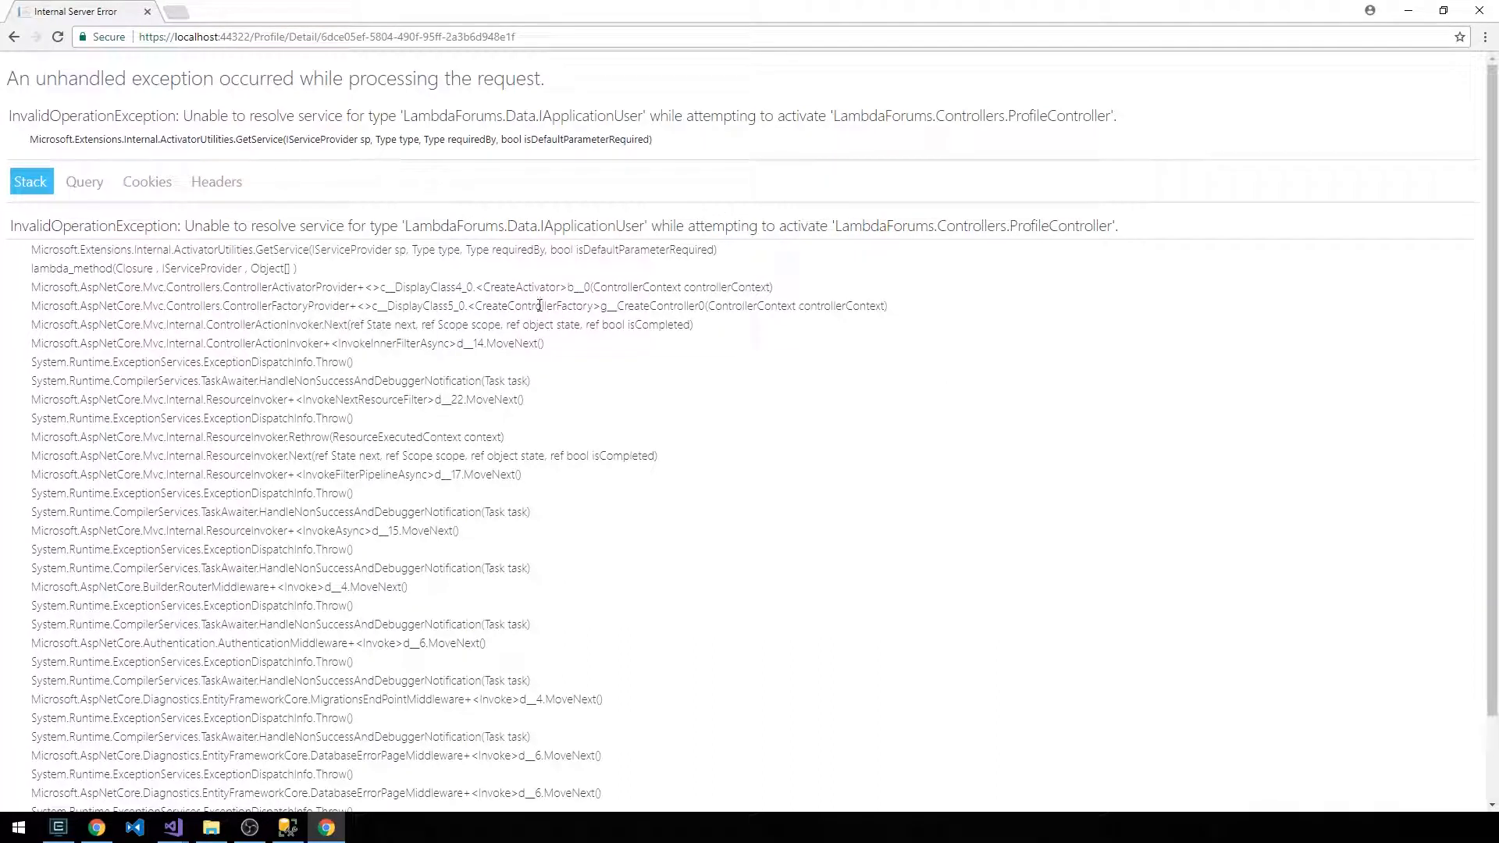
Stop debugging, close the LoginViewModel and other open tabs, and save all files
click(1481, 13)
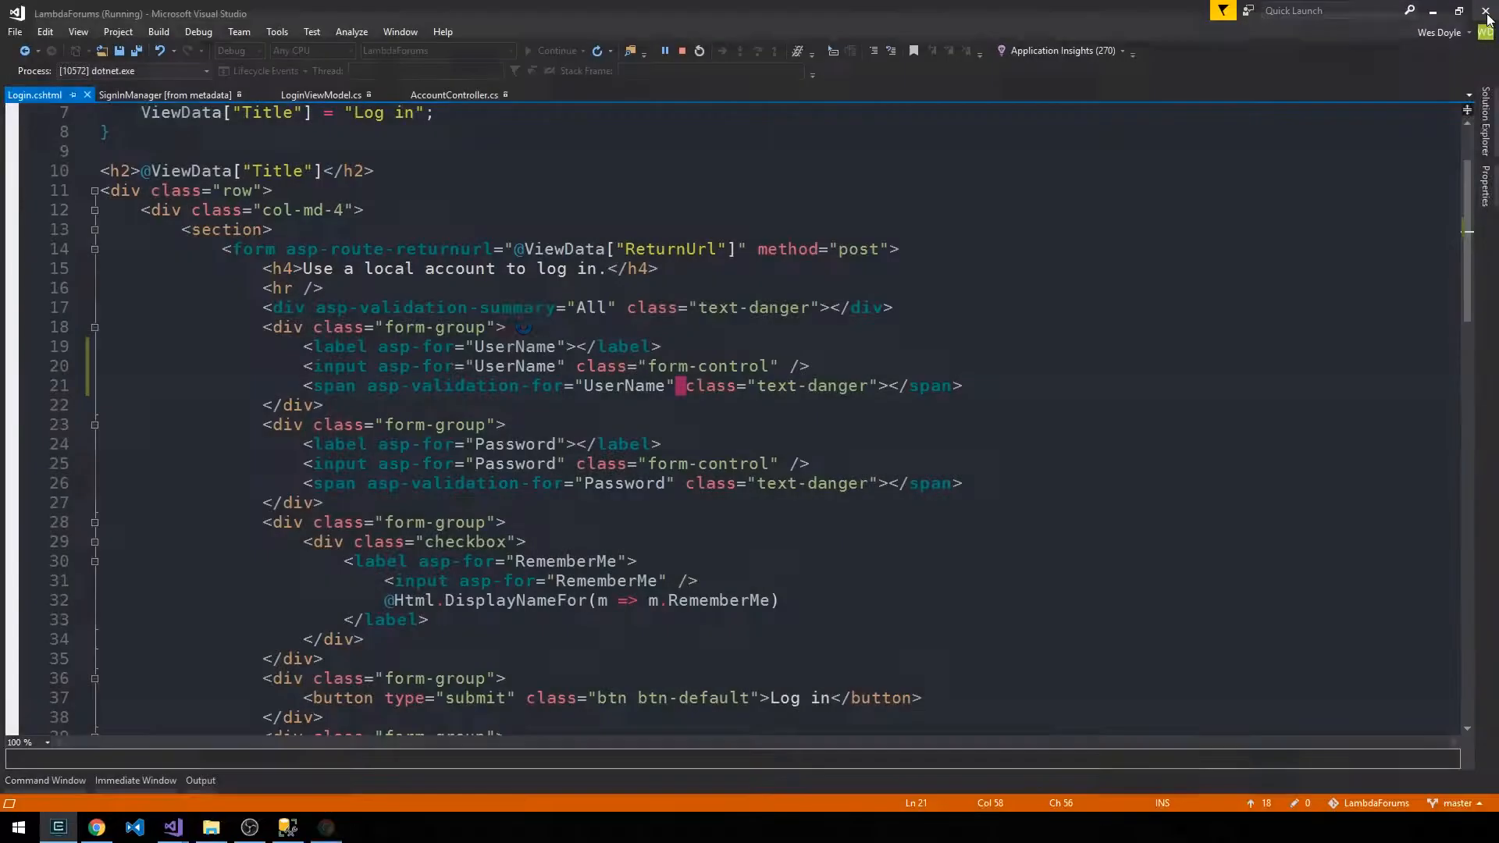
click(65, 75)
middle_click(64, 76)
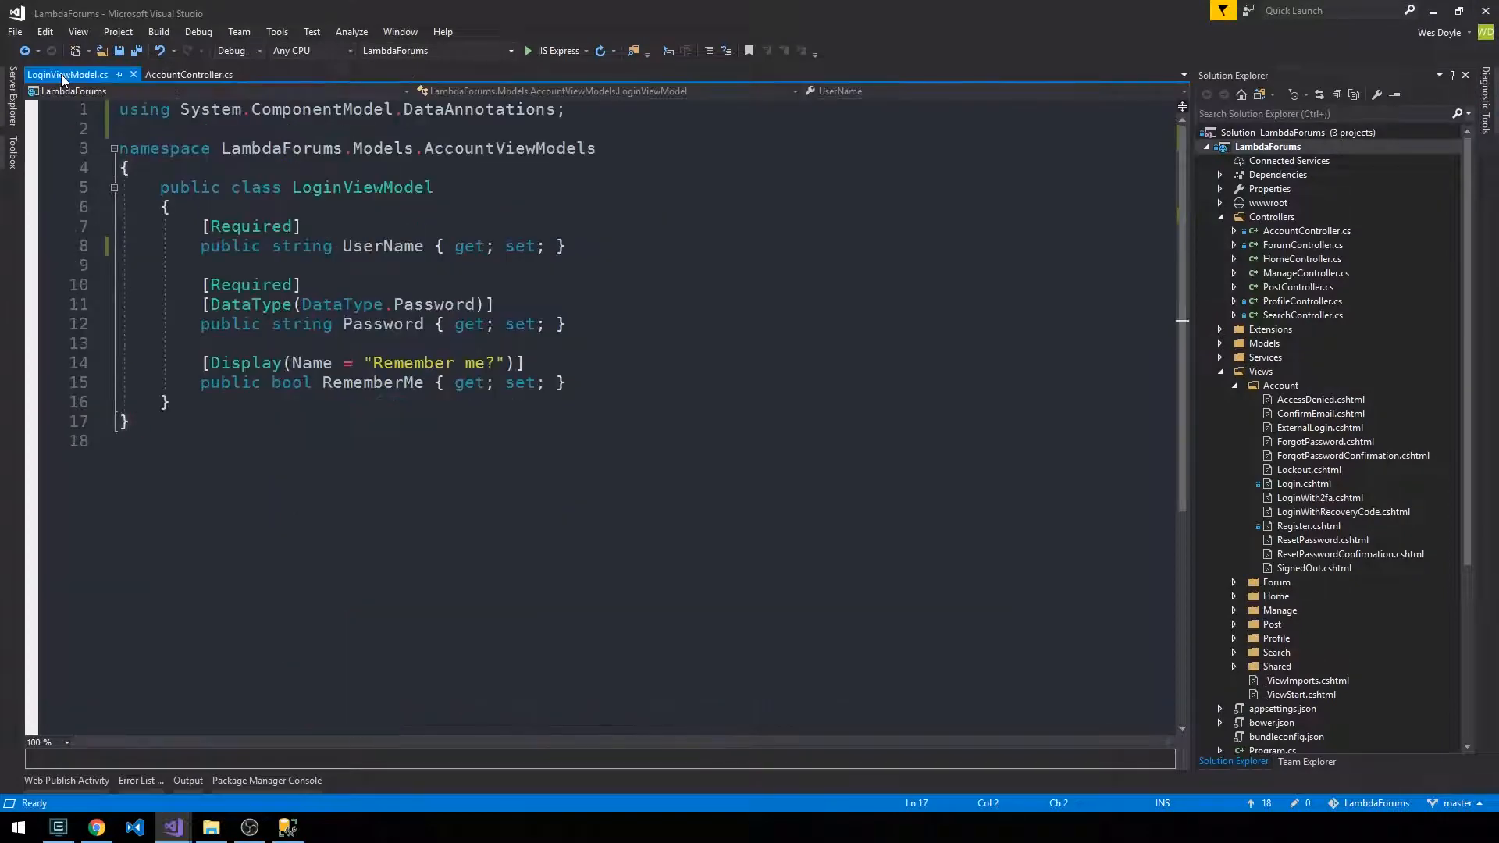
middle_click(64, 75)
click(17, 32)
key(ctrl+shift+s)
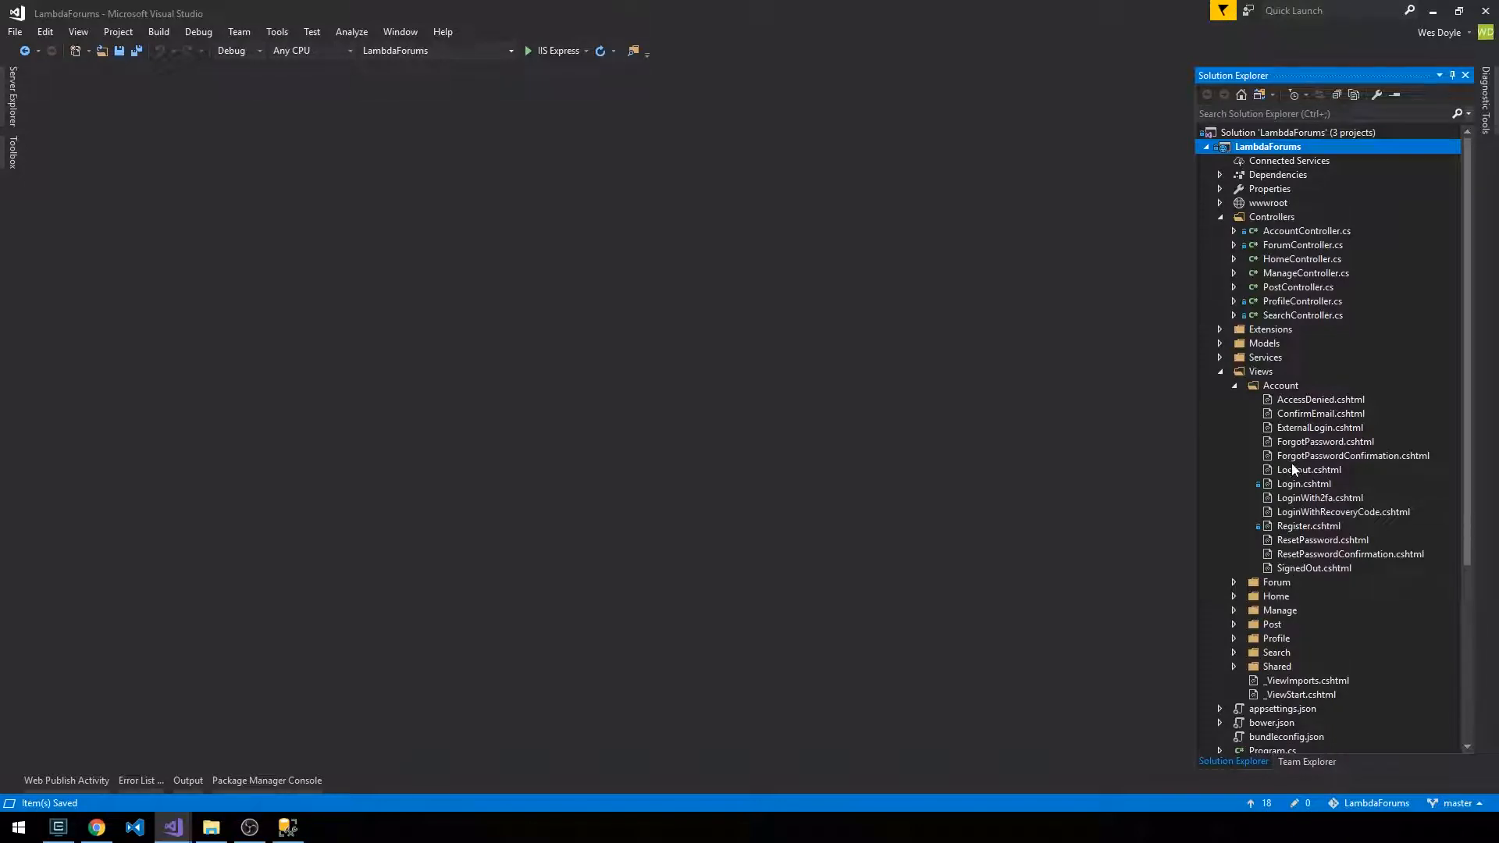
click(1235, 388)
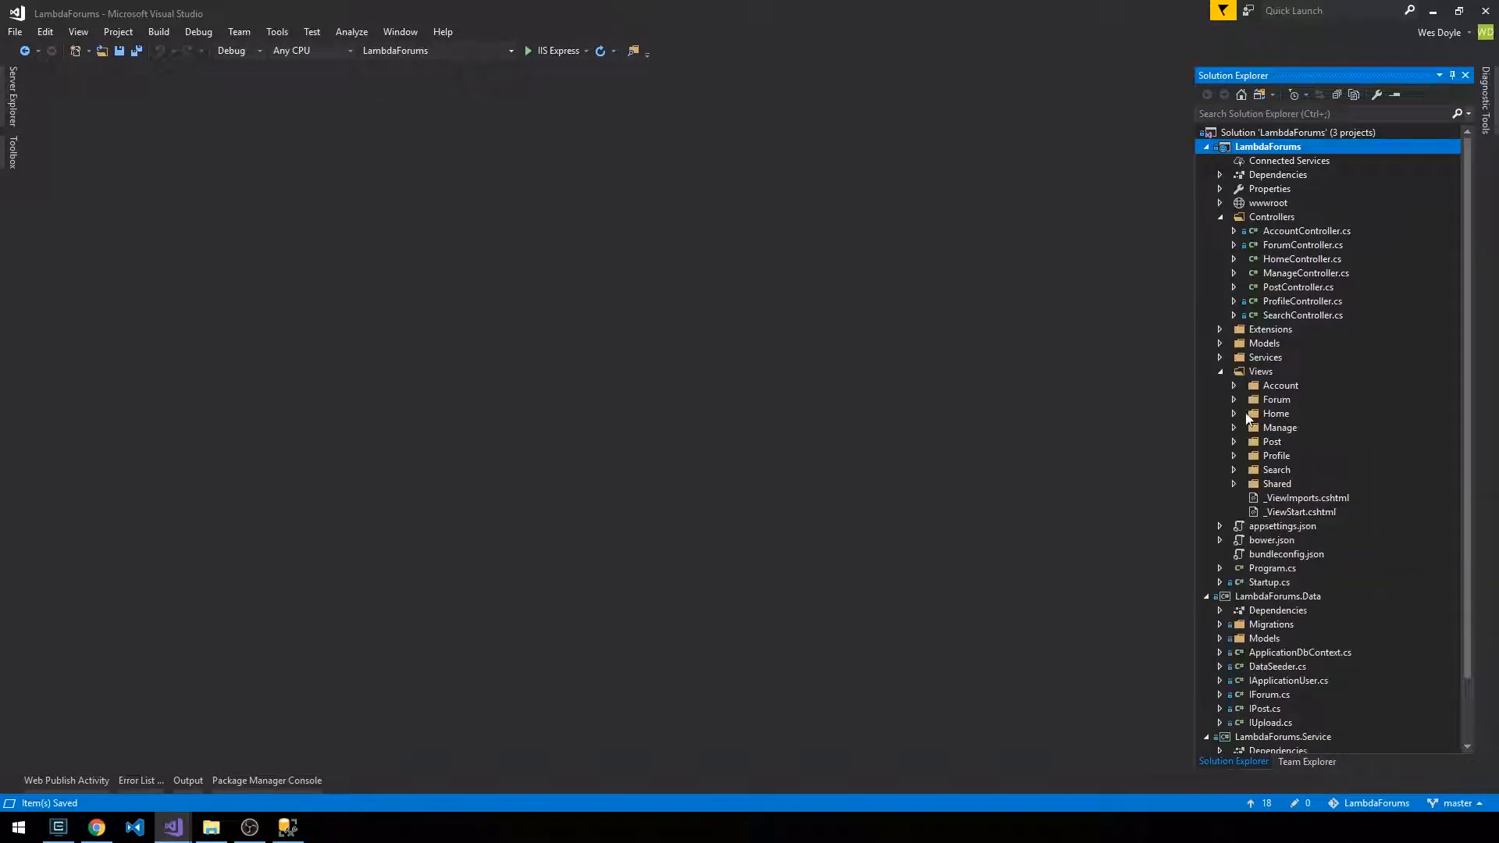
Correct asp-asp-controller to asp-controller on line 15 of Views/Post/Index.cshtml and save
click(1234, 442)
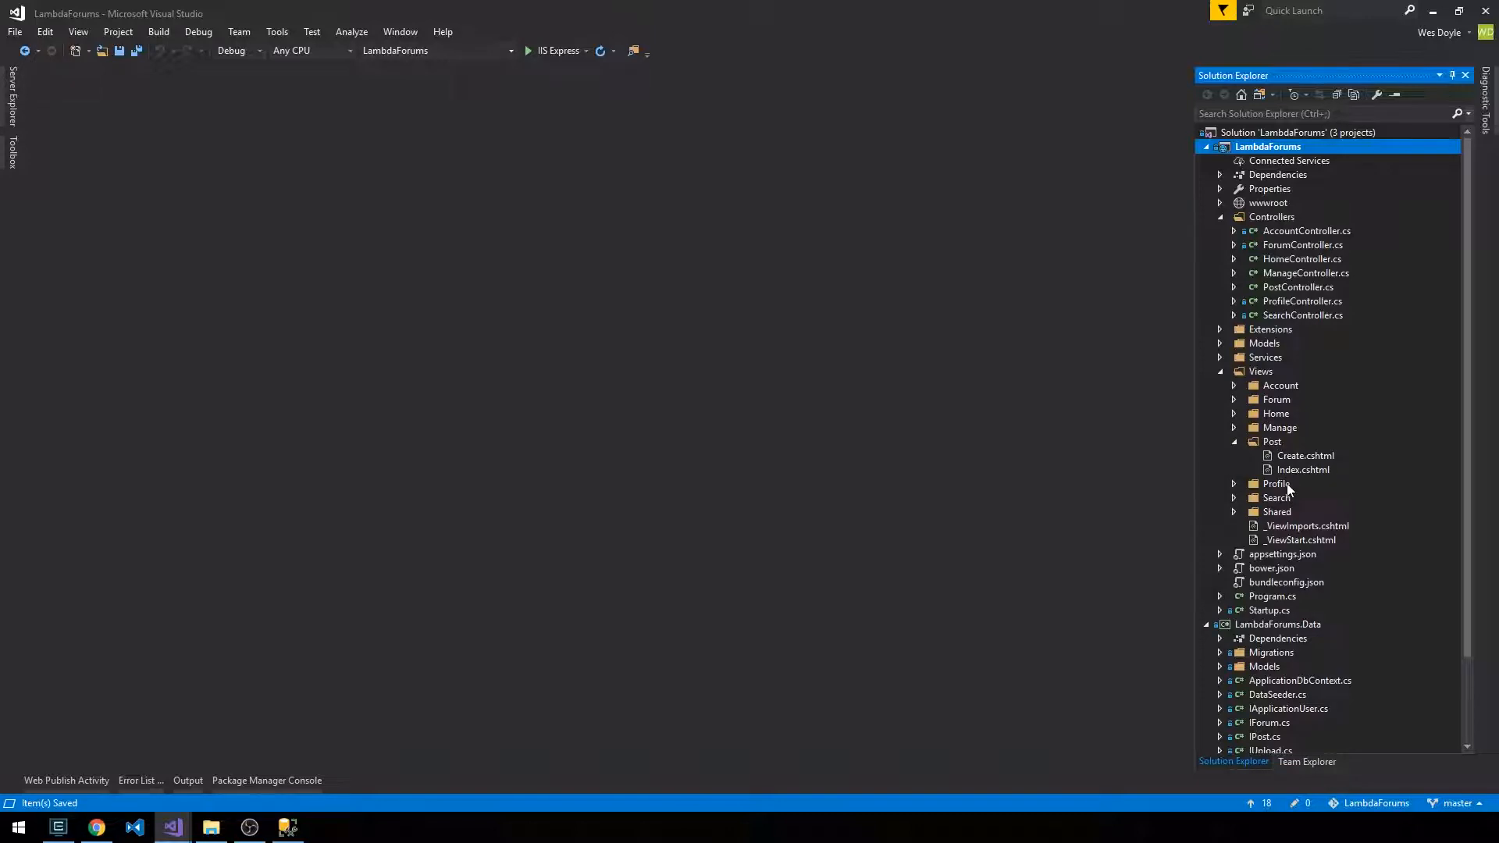
double_click(1311, 469)
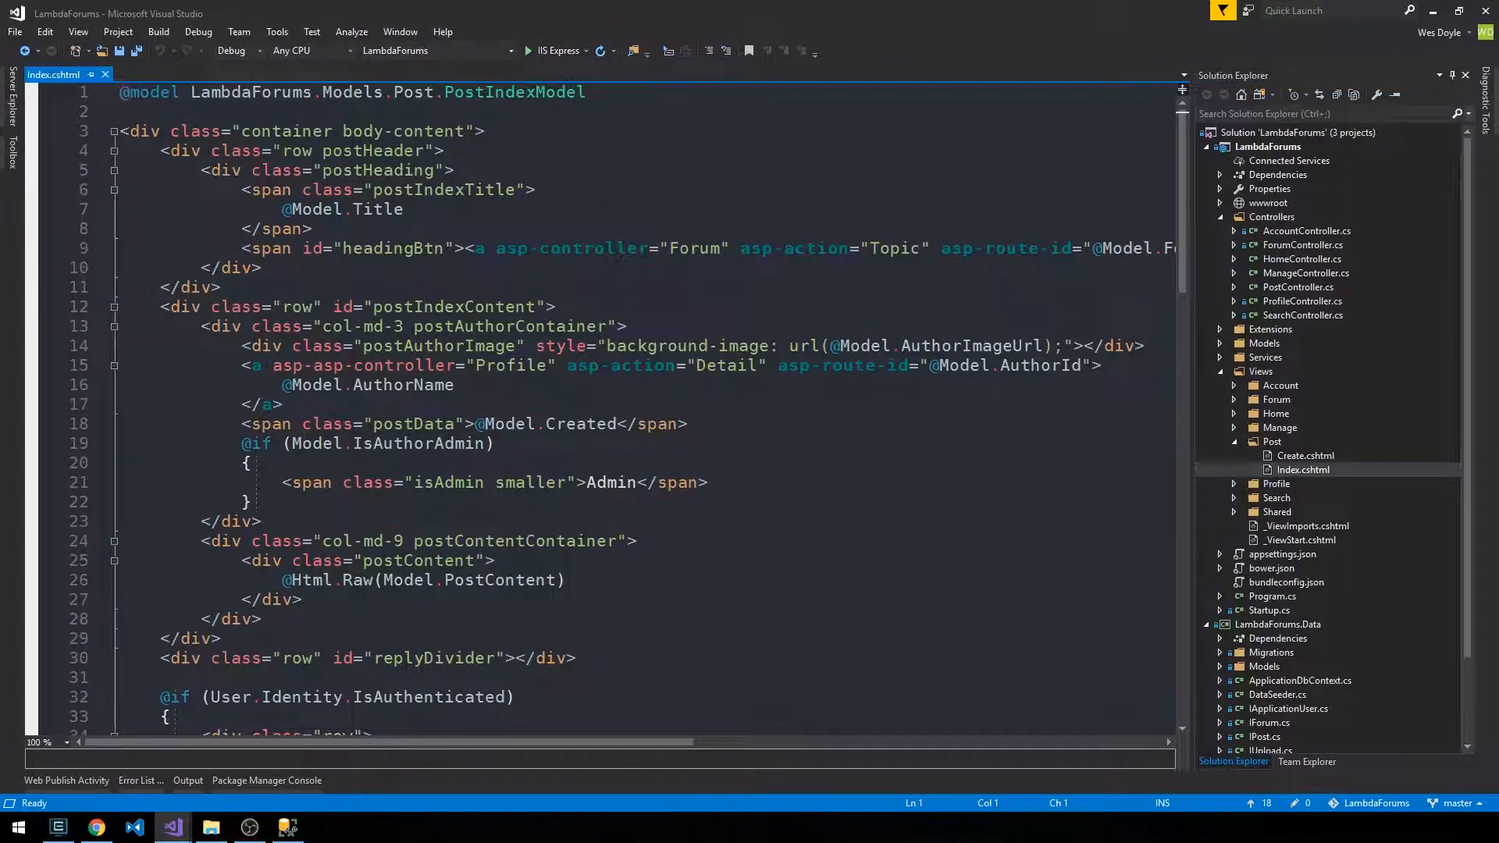
click(276, 364)
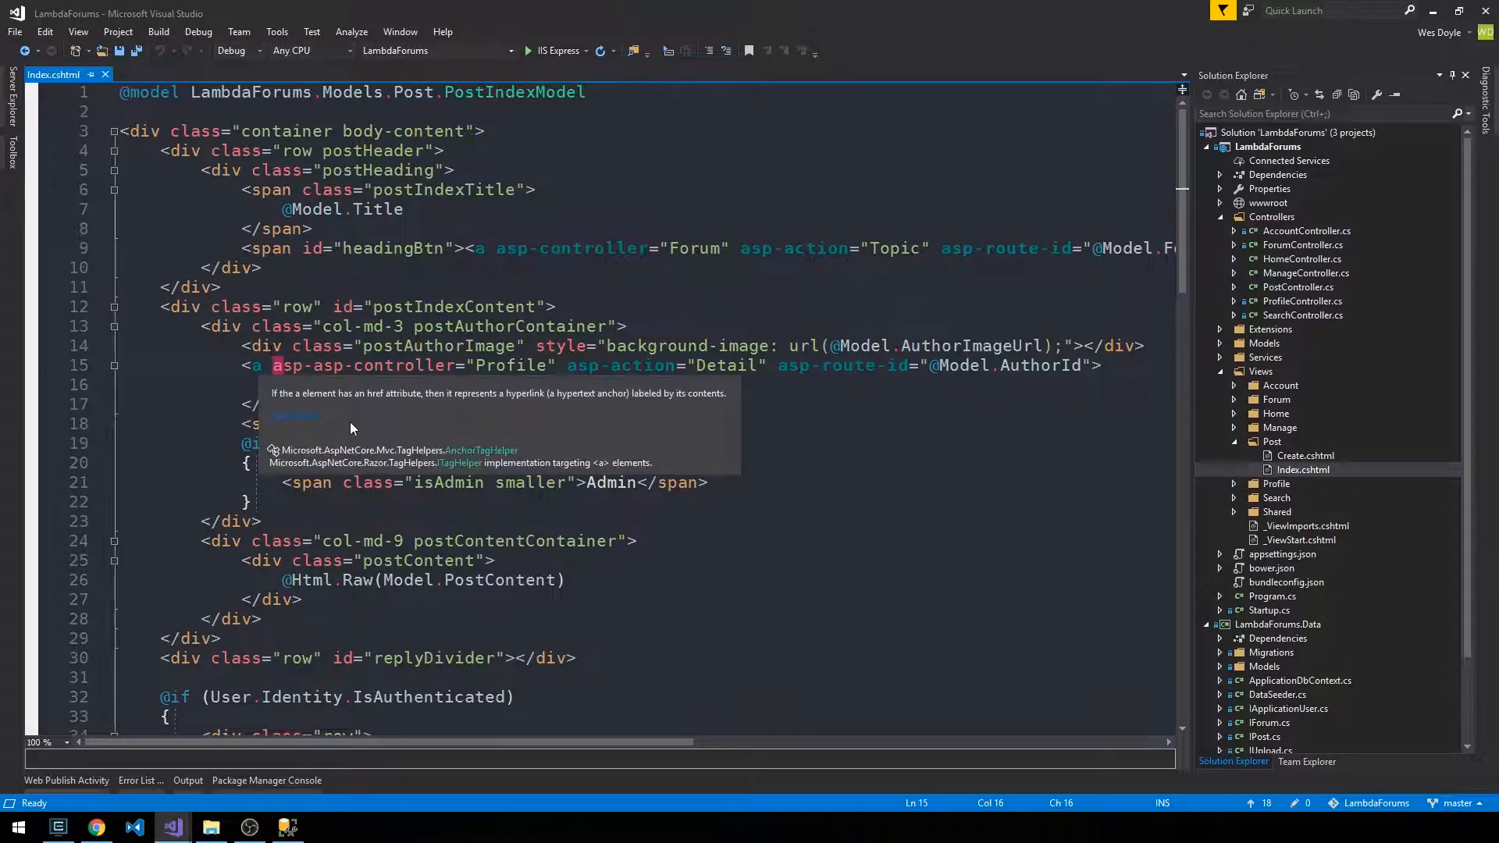
key(BackSpace)
key(BackSpace)
key(BackSpace)
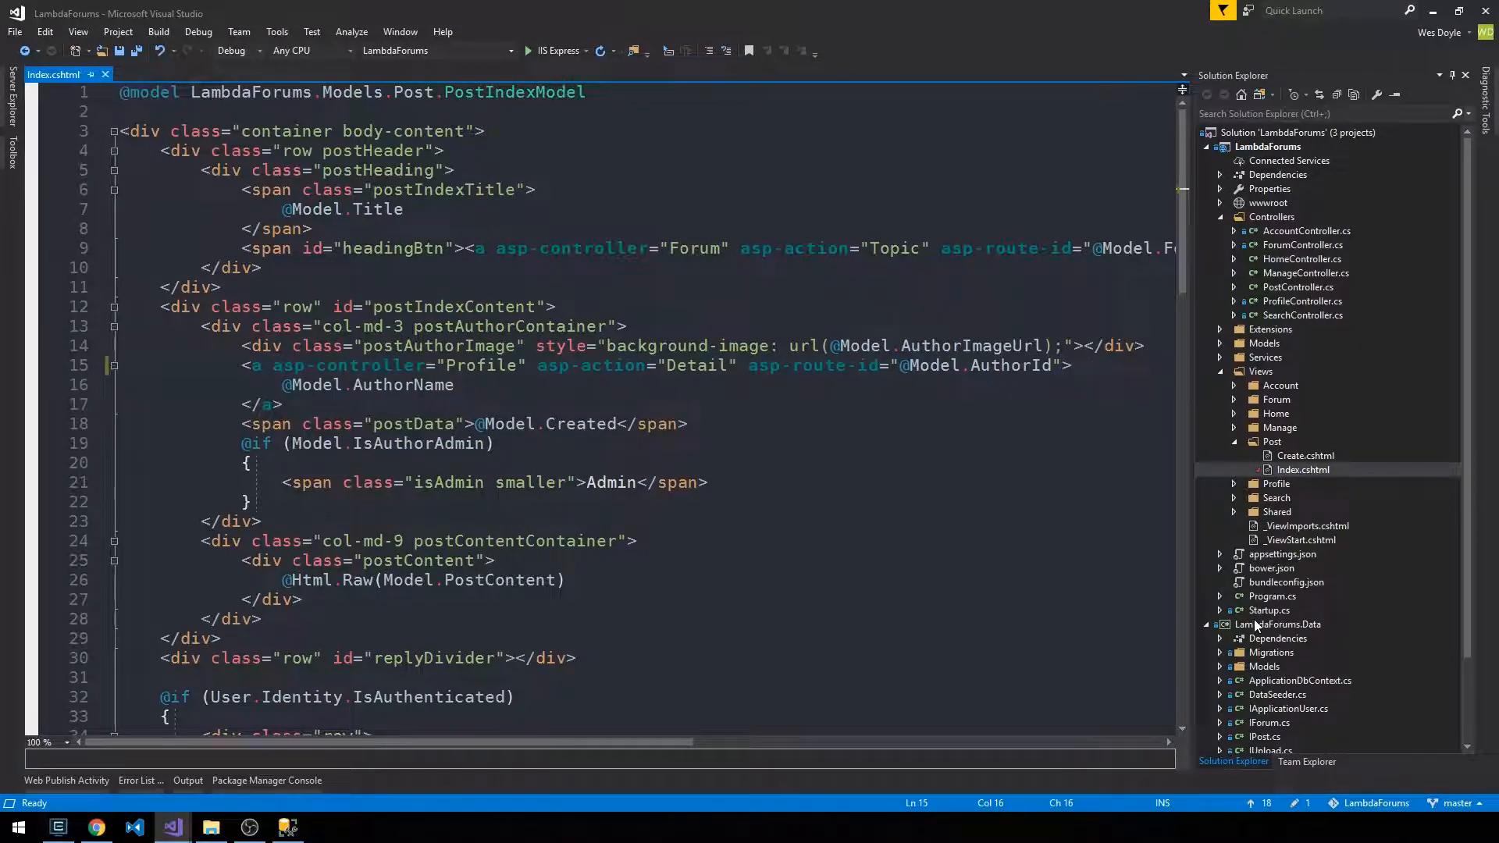
key(ctrl+s)
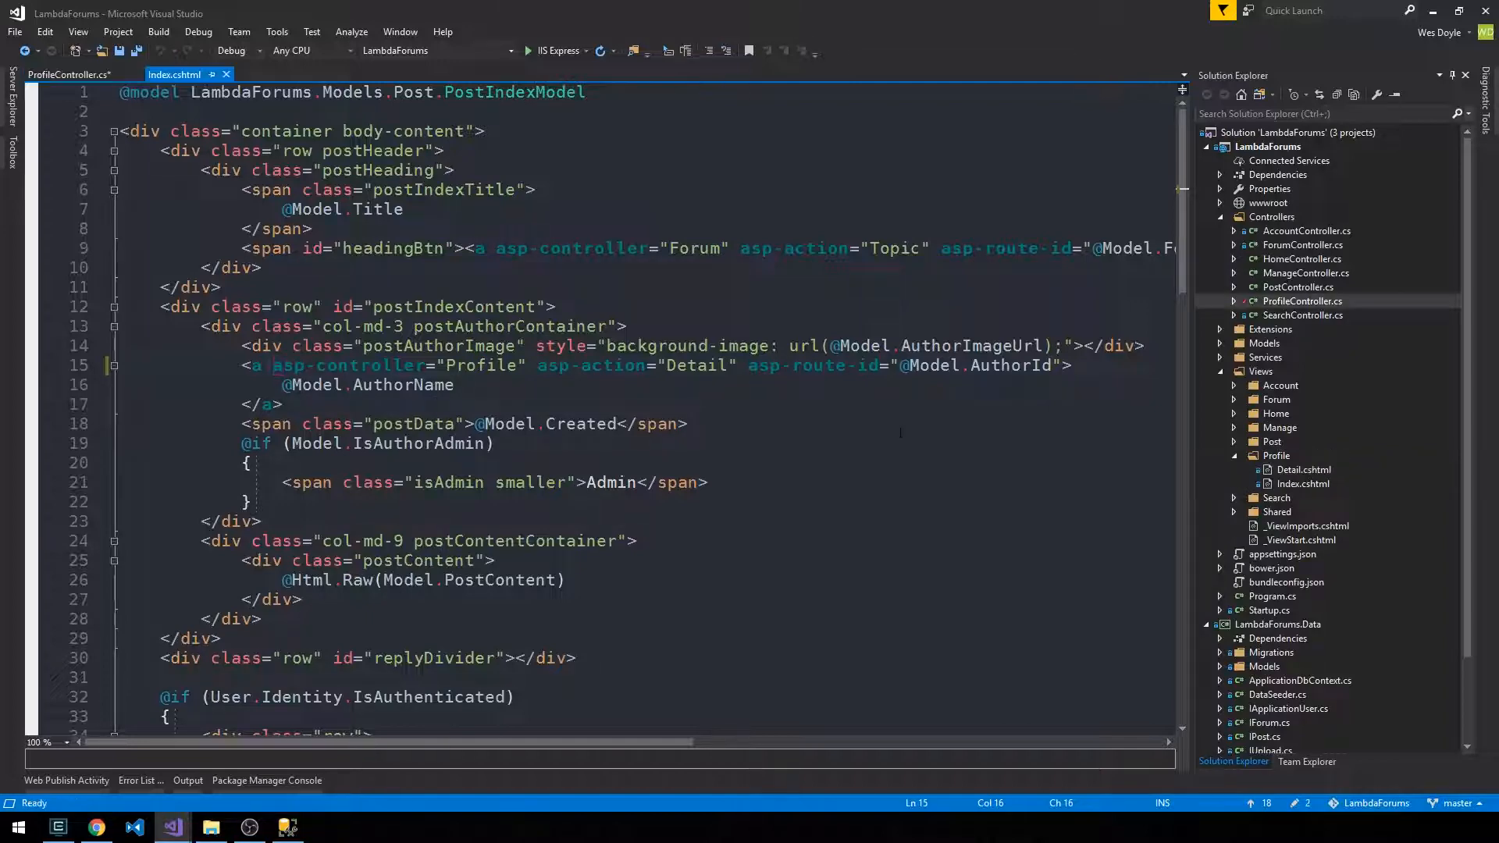
Review the injected _uploadService IUpload field on line 13 of ProfileController.cs
double_click(1301, 301)
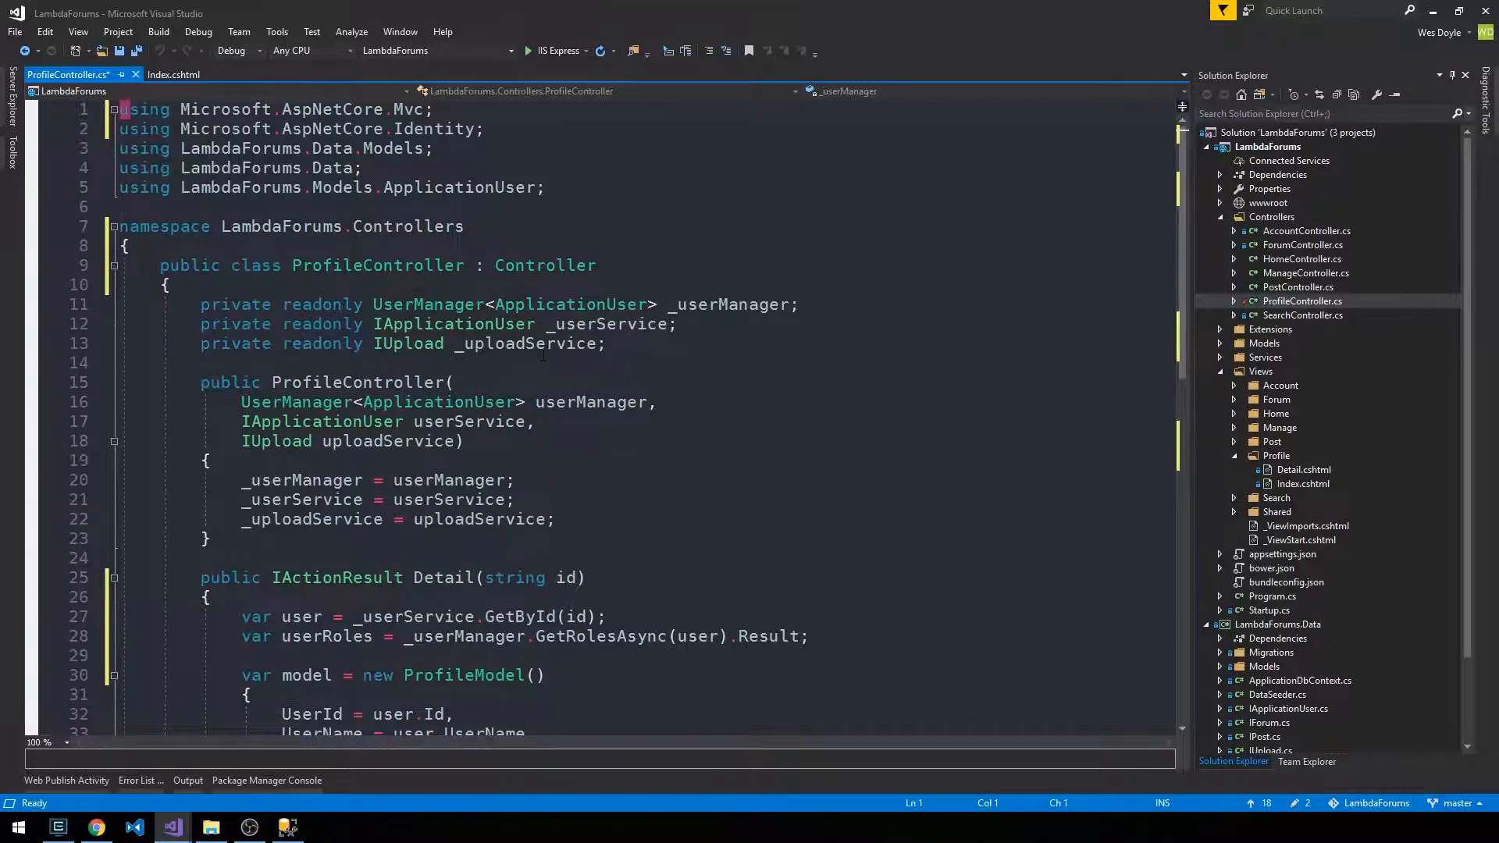
click(682, 344)
key(Left)
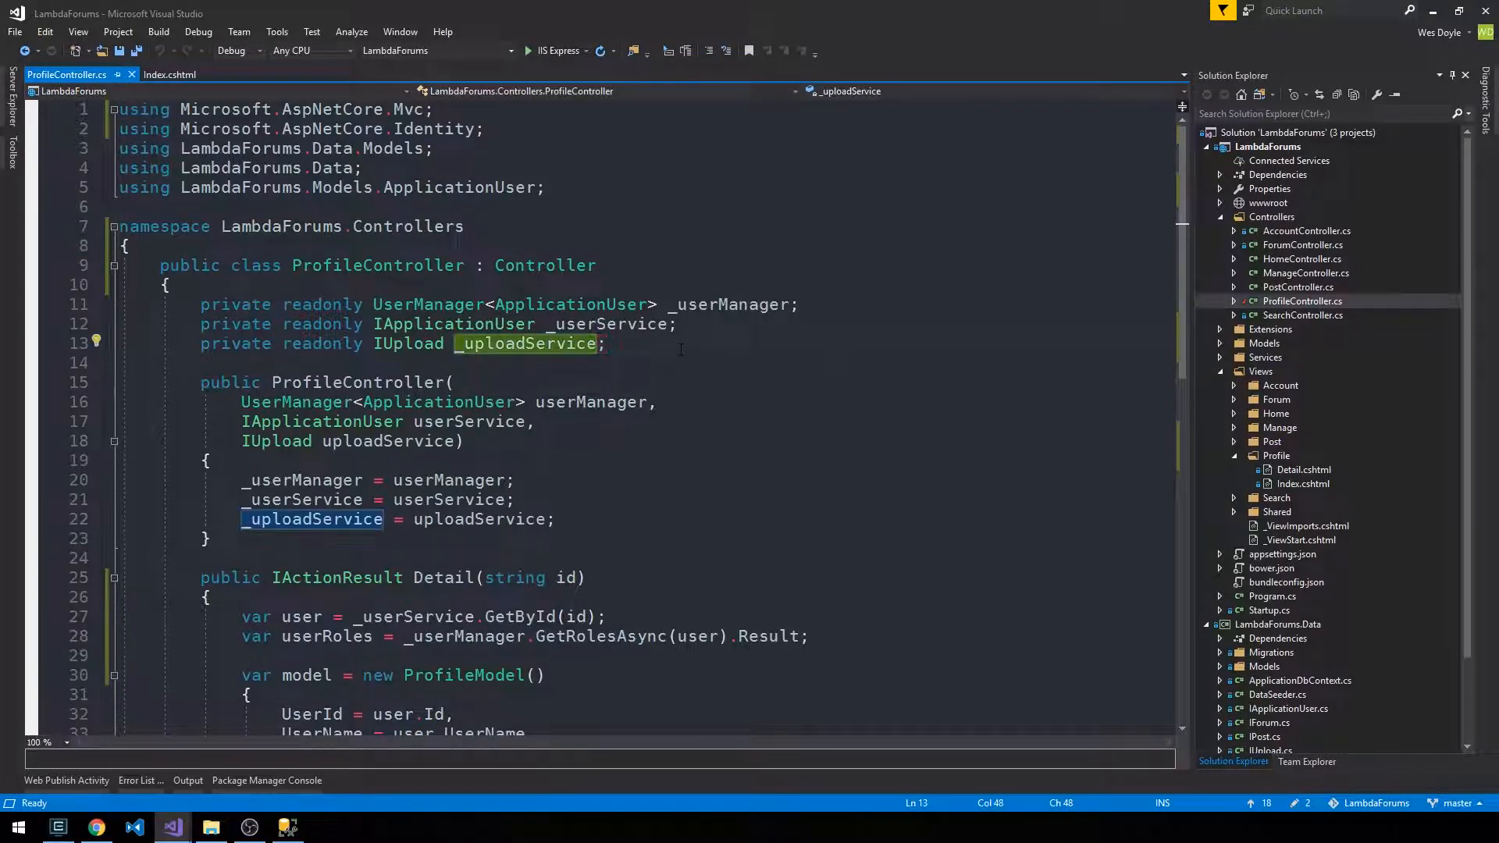
scroll(1378, 635, down, 2)
scroll(1379, 636, down, 2)
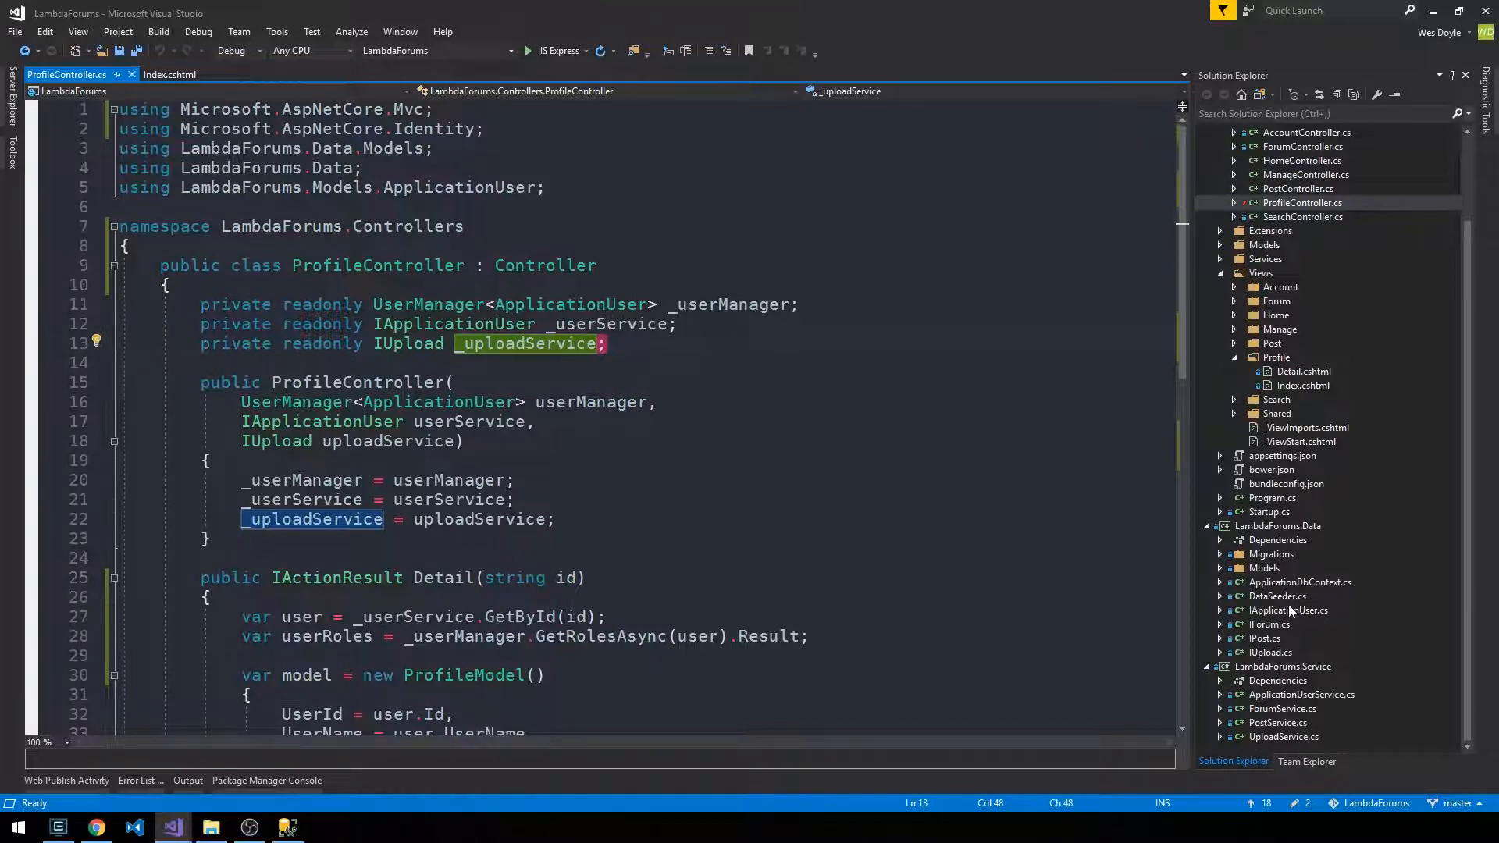
Duplicate the AddScoped<IPost, PostService> registration line in Startup.cs
double_click(1271, 512)
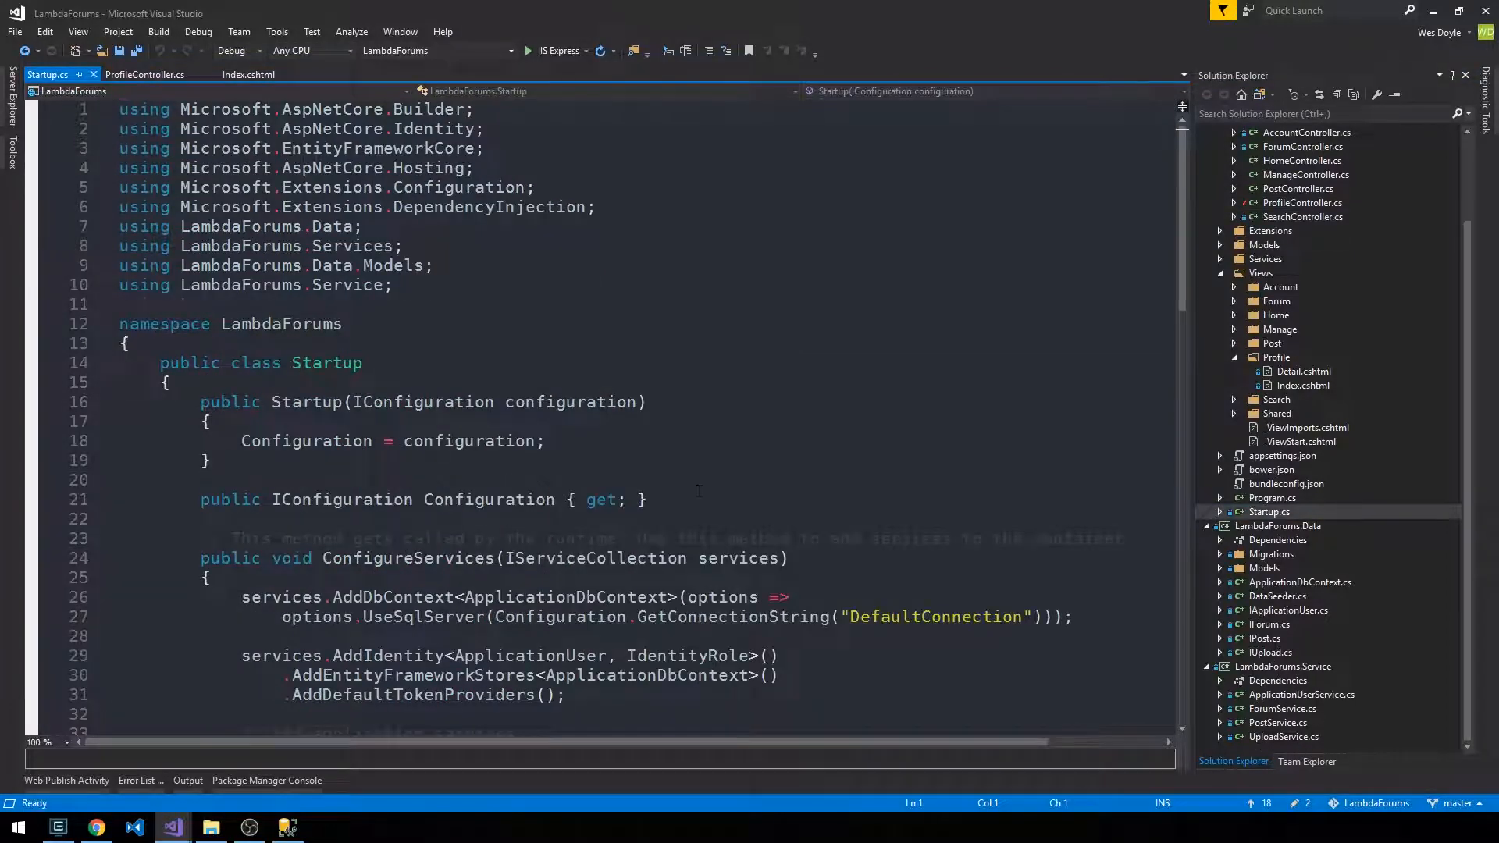
scroll(702, 469, down, 4)
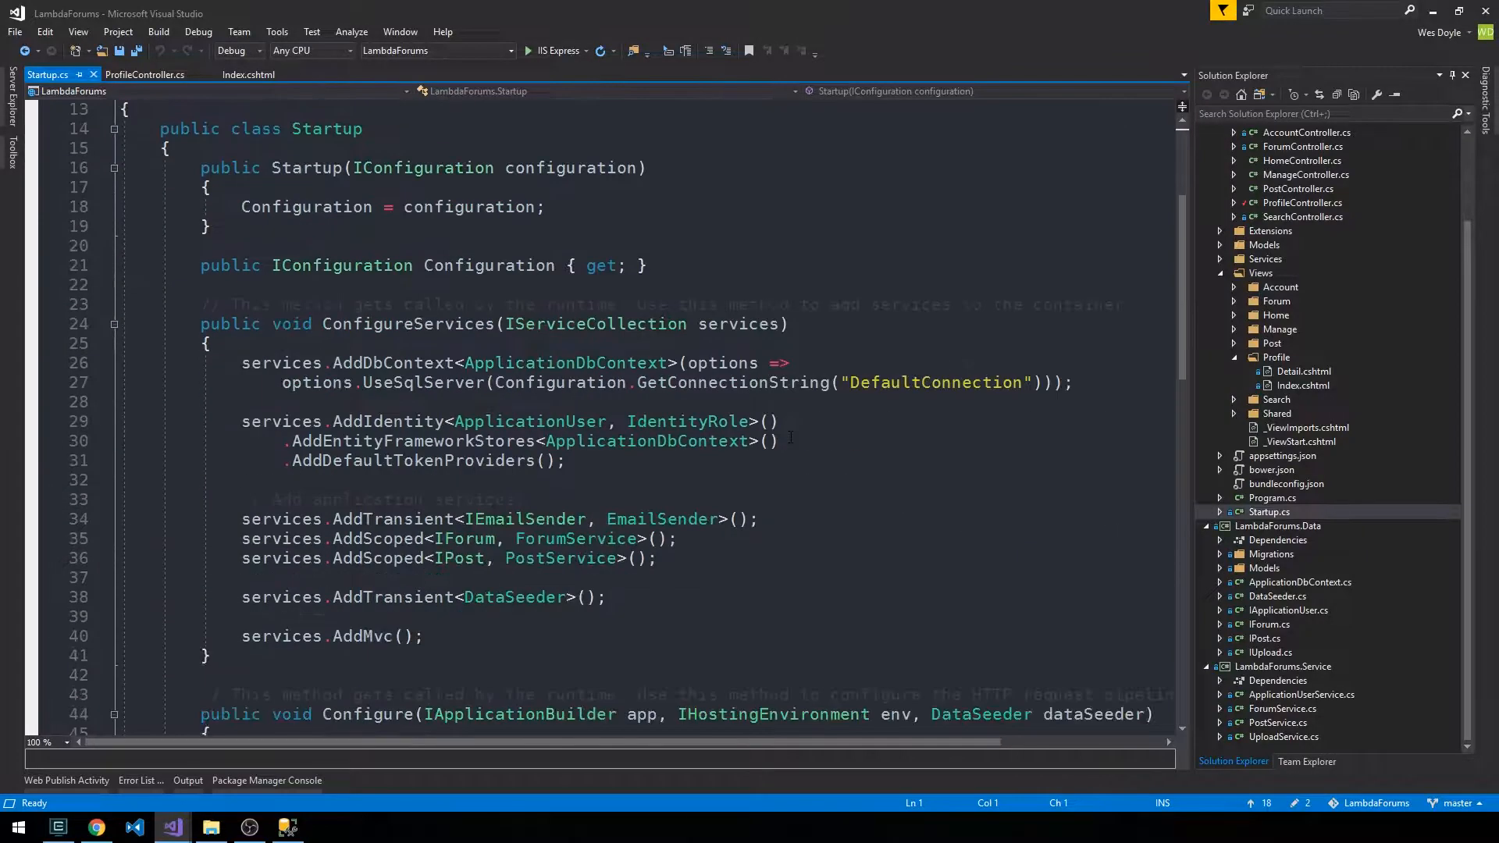
scroll(703, 469, down, 4)
scroll(791, 439, down, 1)
scroll(791, 439, down, 1)
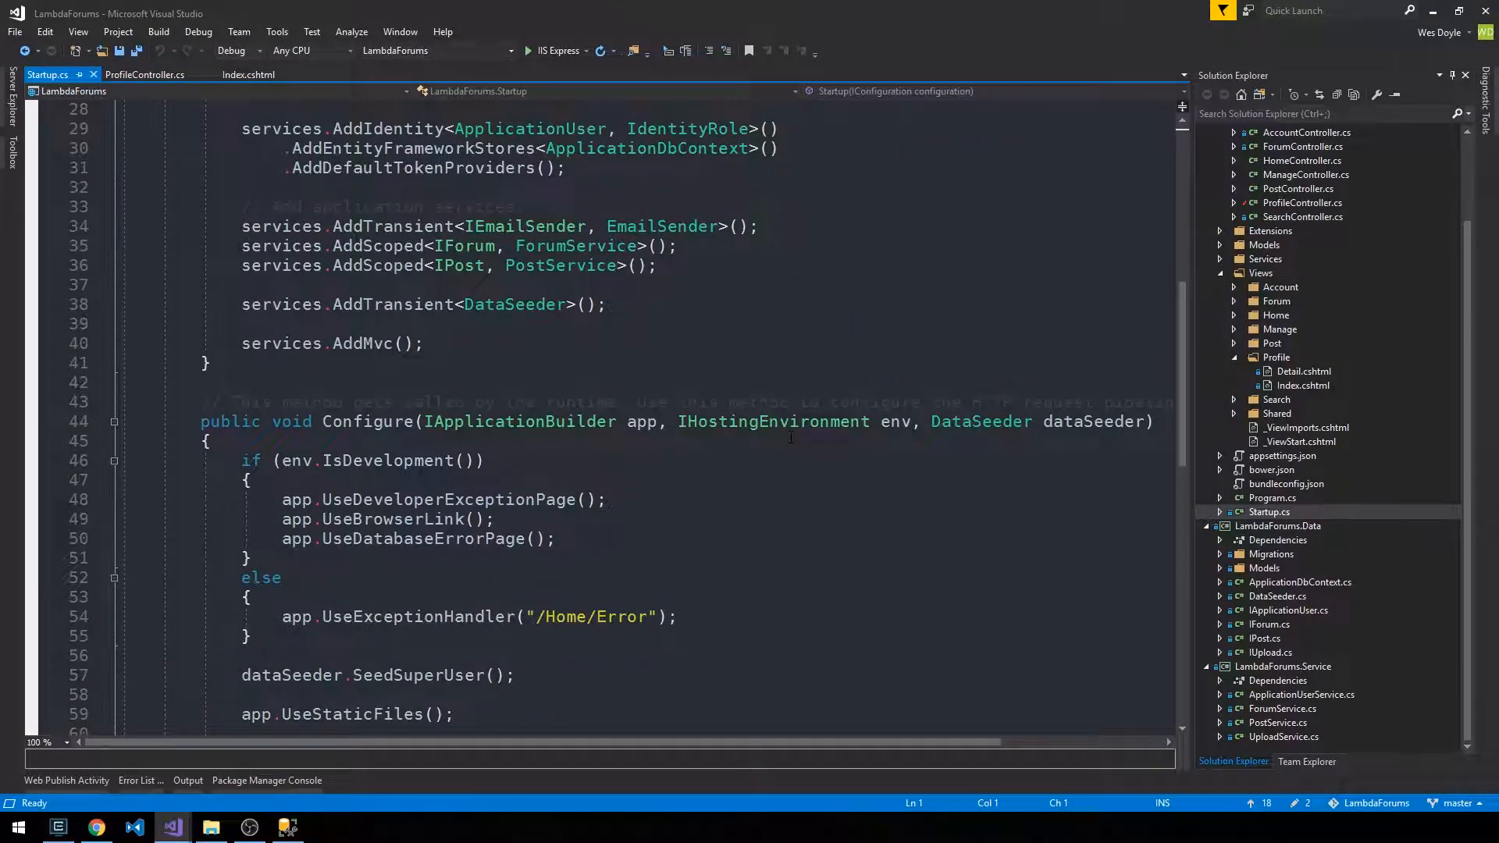
click(125, 343)
key(Delete)
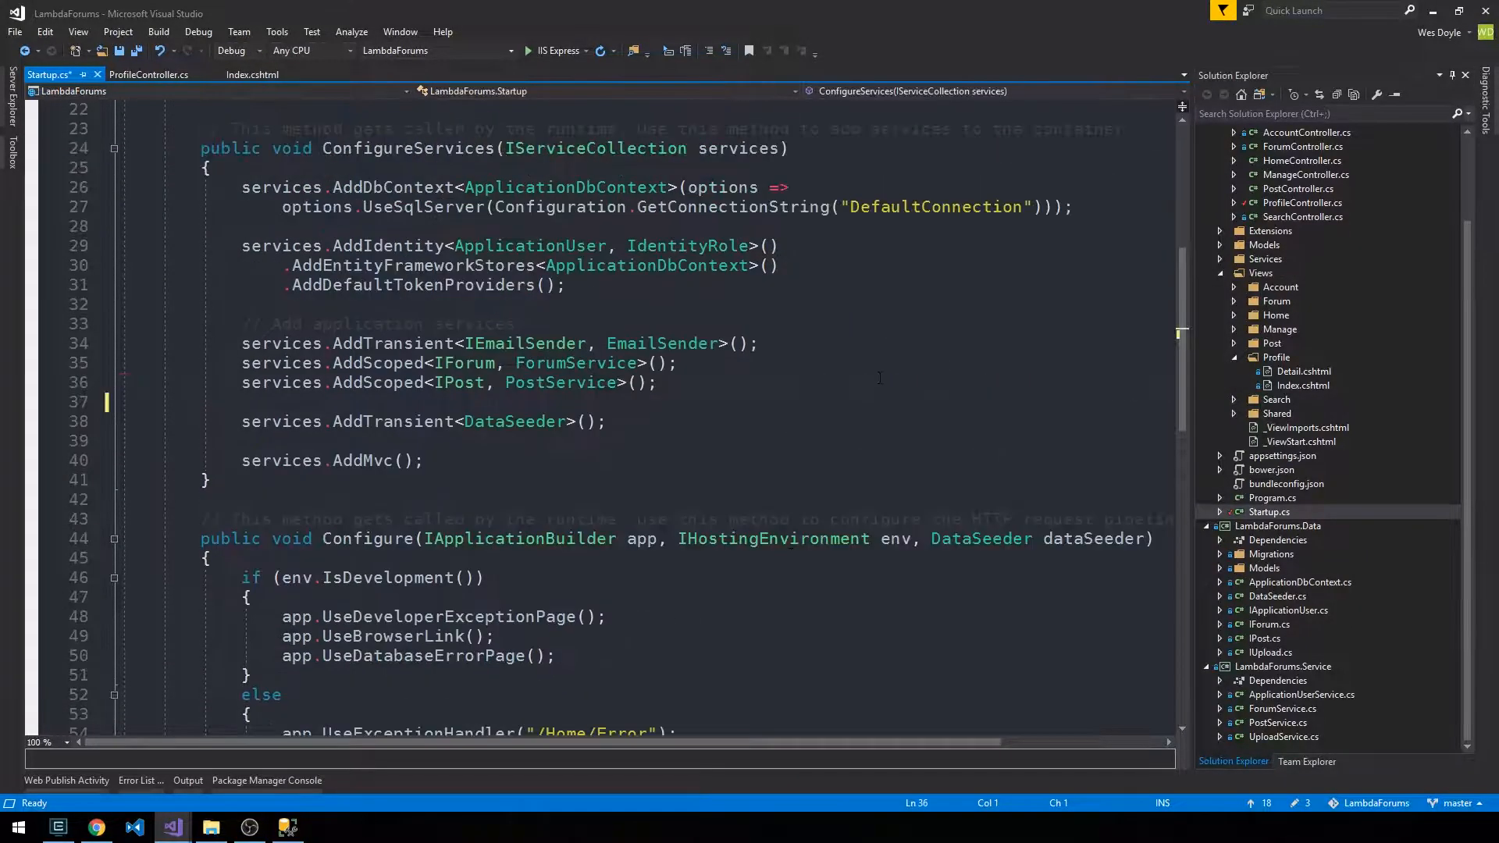
key(Up)
key(shift+Down)
key(ctrl+c)
key(ctrl+v)
Change the copy to AddScoped<IUpload, UploadService>() and save Startup.cs
key(ctrl+Right)
key(ctrl+Right)
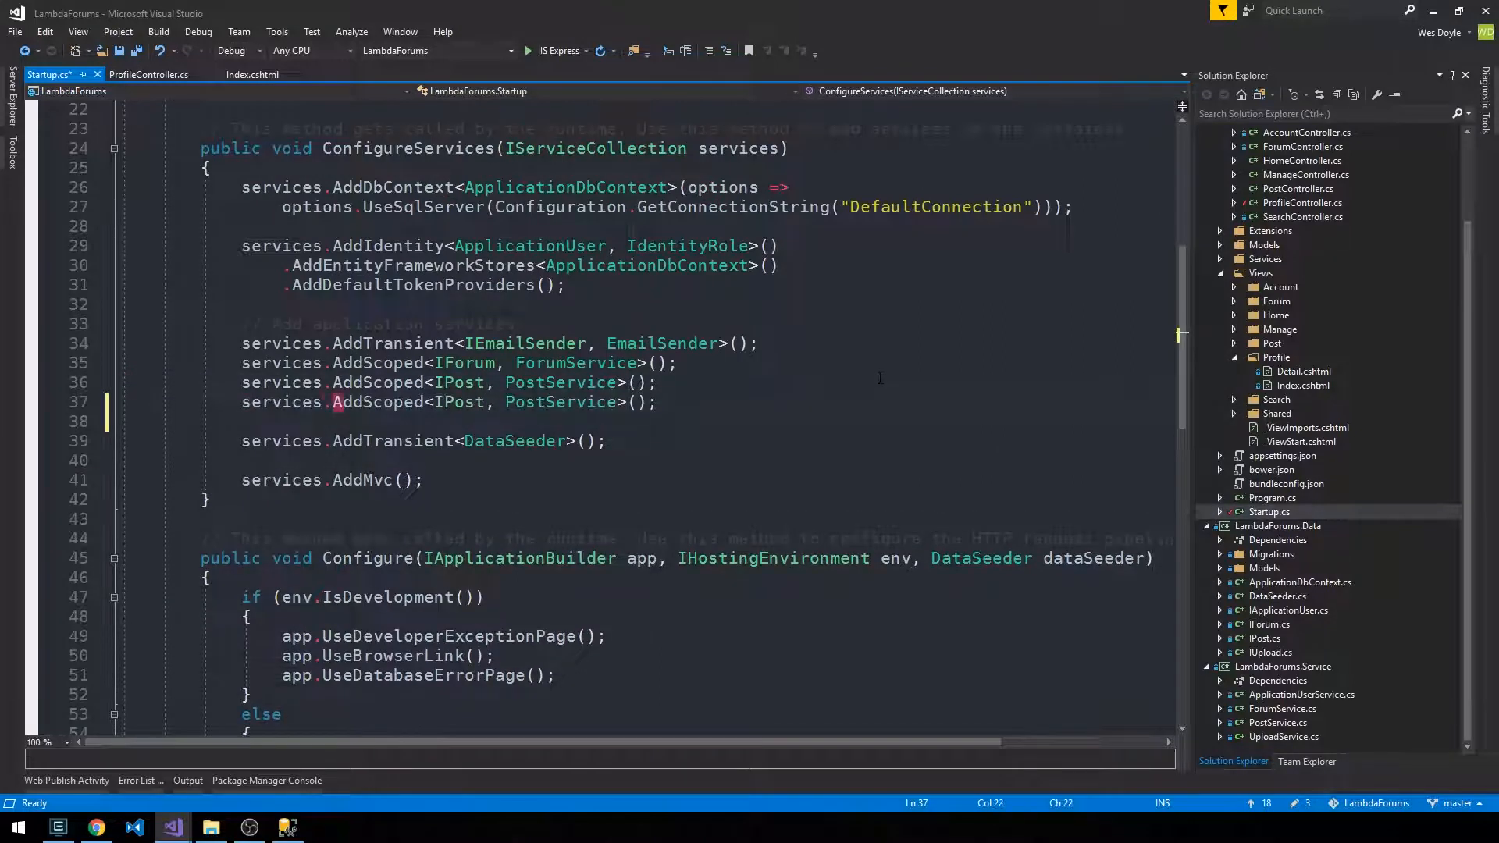
key(ctrl+shift+Right)
text(IUpload)
key(Tab)
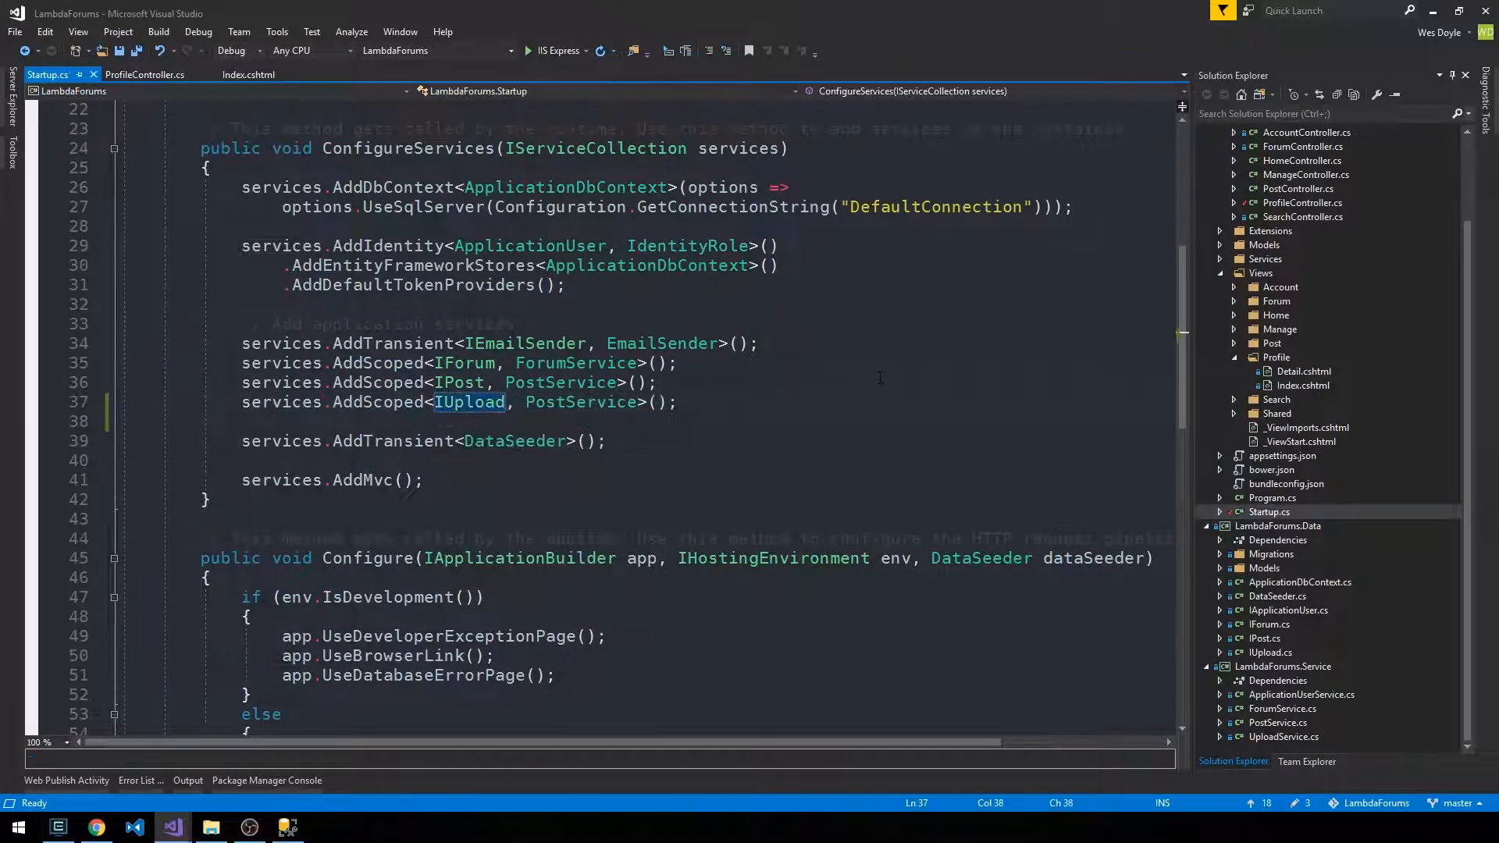
text(wcwUpload)
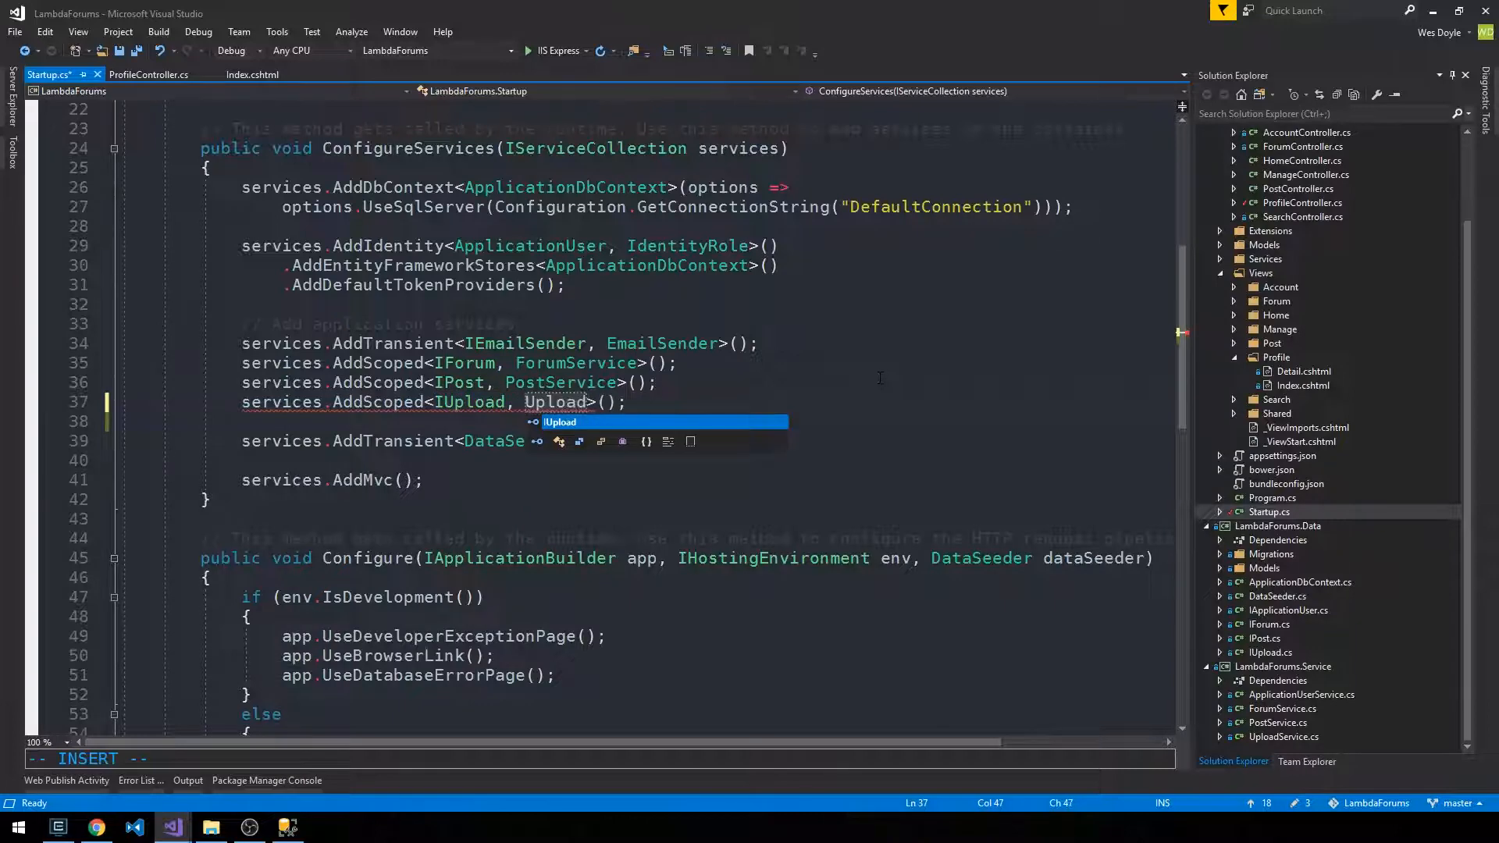
text(Service)
key(Escape)
key(ctrl+s)
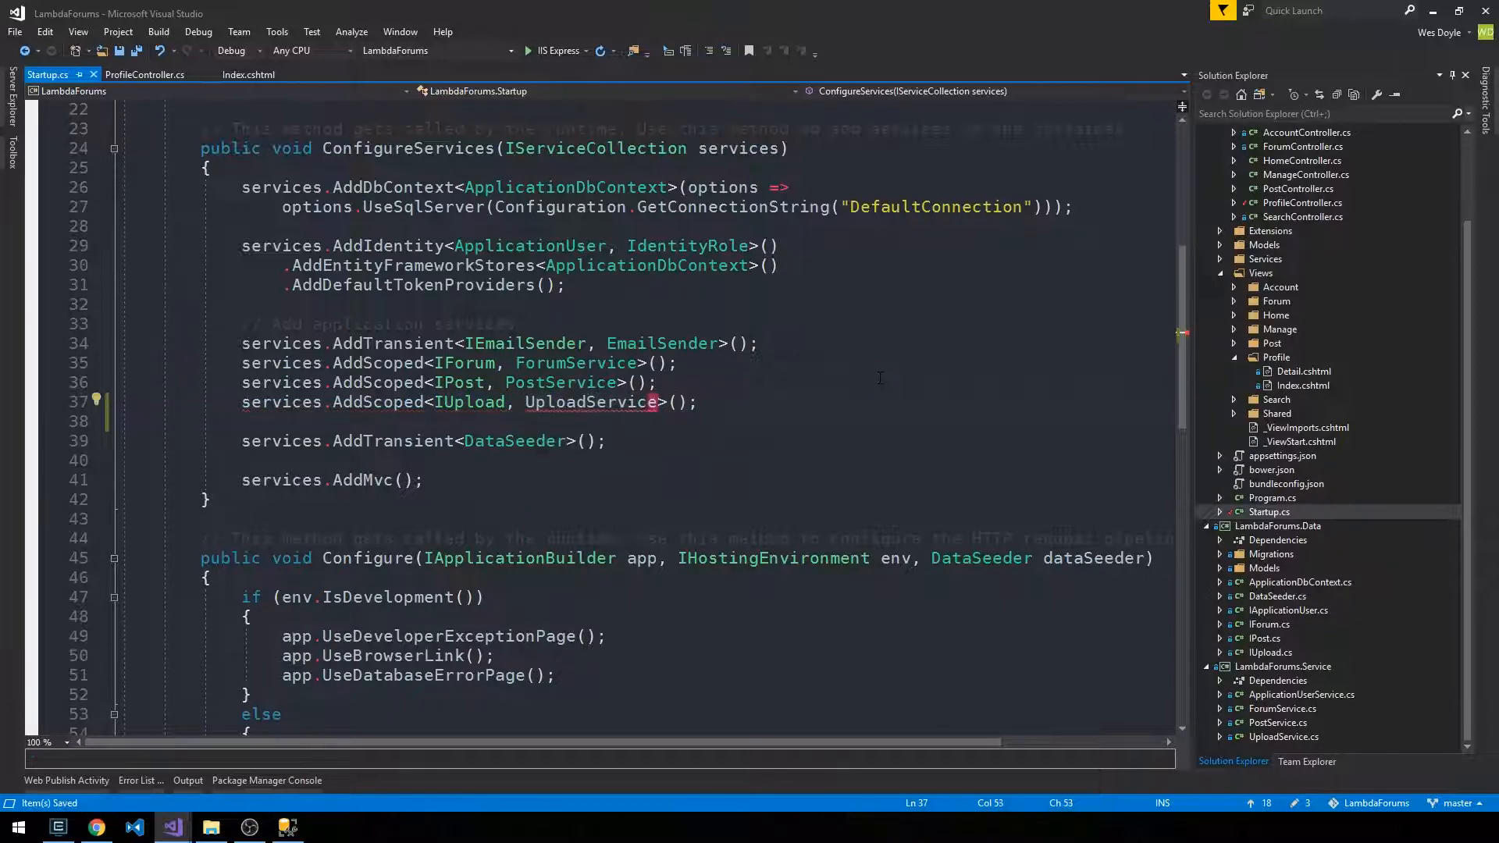
click(143, 76)
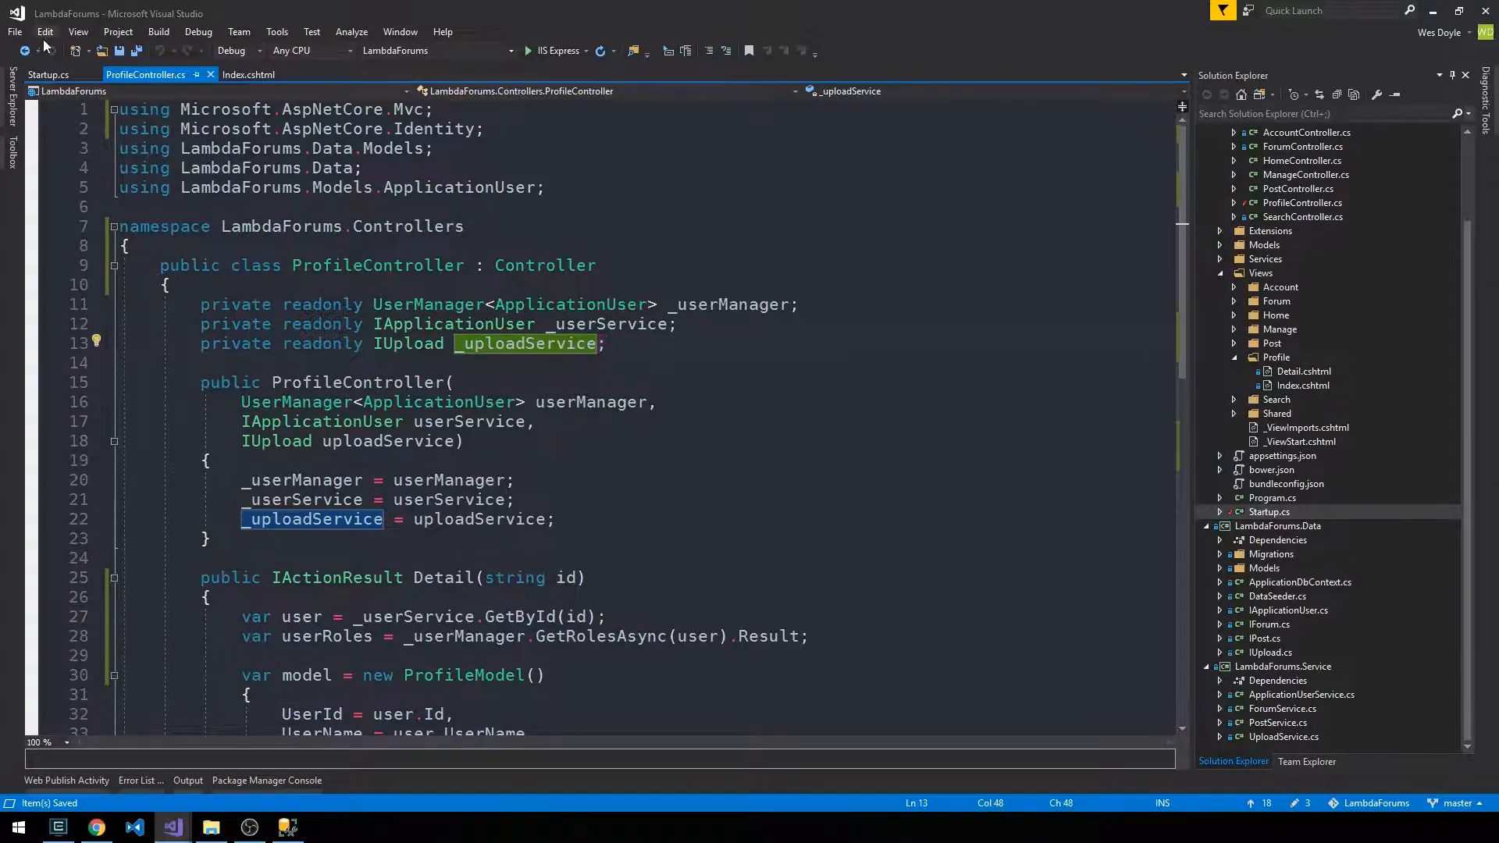
click(47, 76)
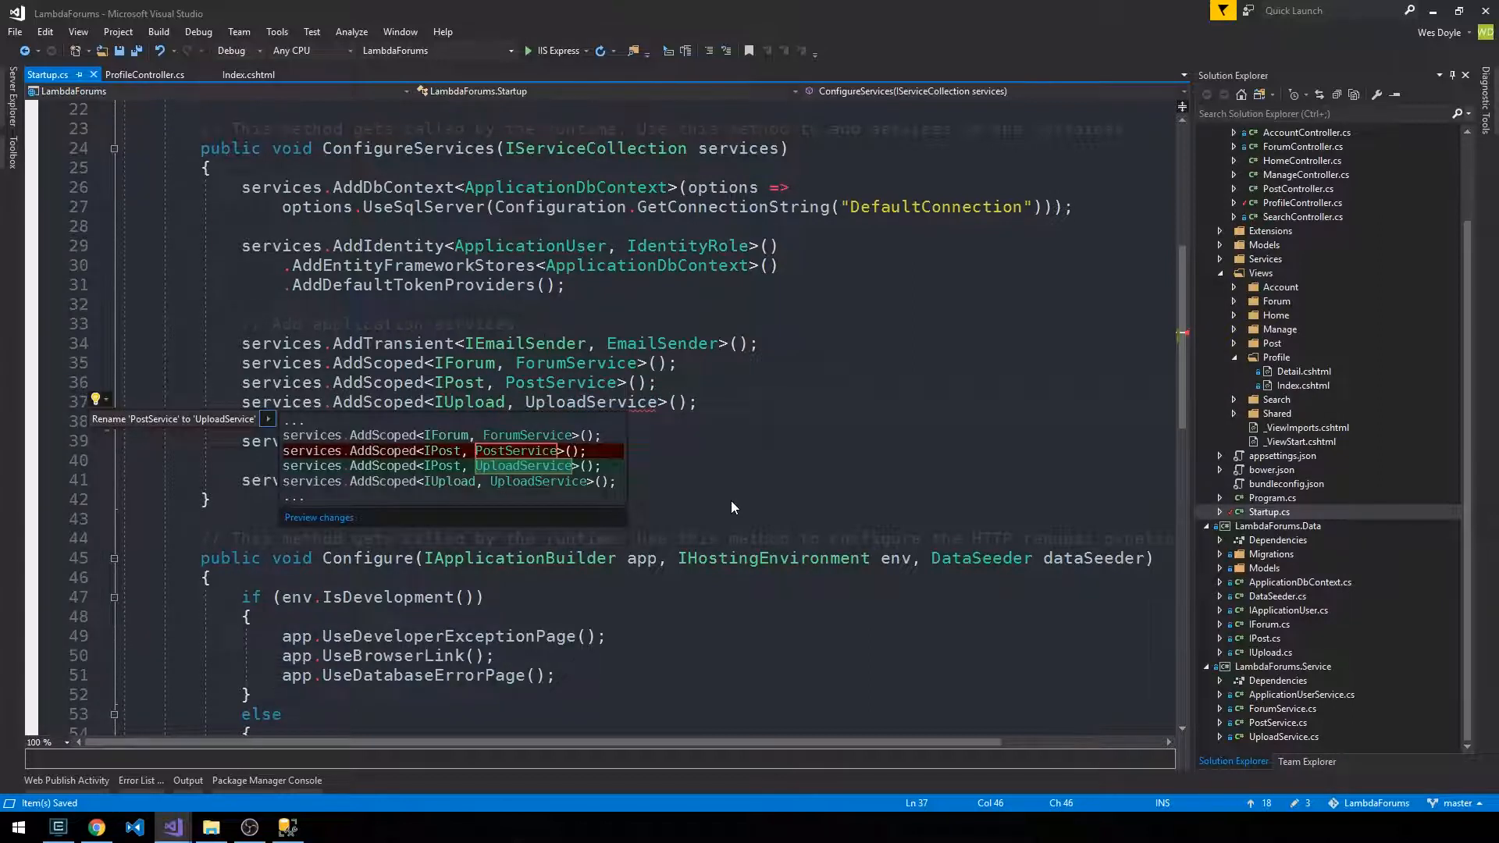
Declare UploadService as implementing IUpload, reaching it via F12 from its Startup registration
click(1267, 737)
double_click(1268, 734)
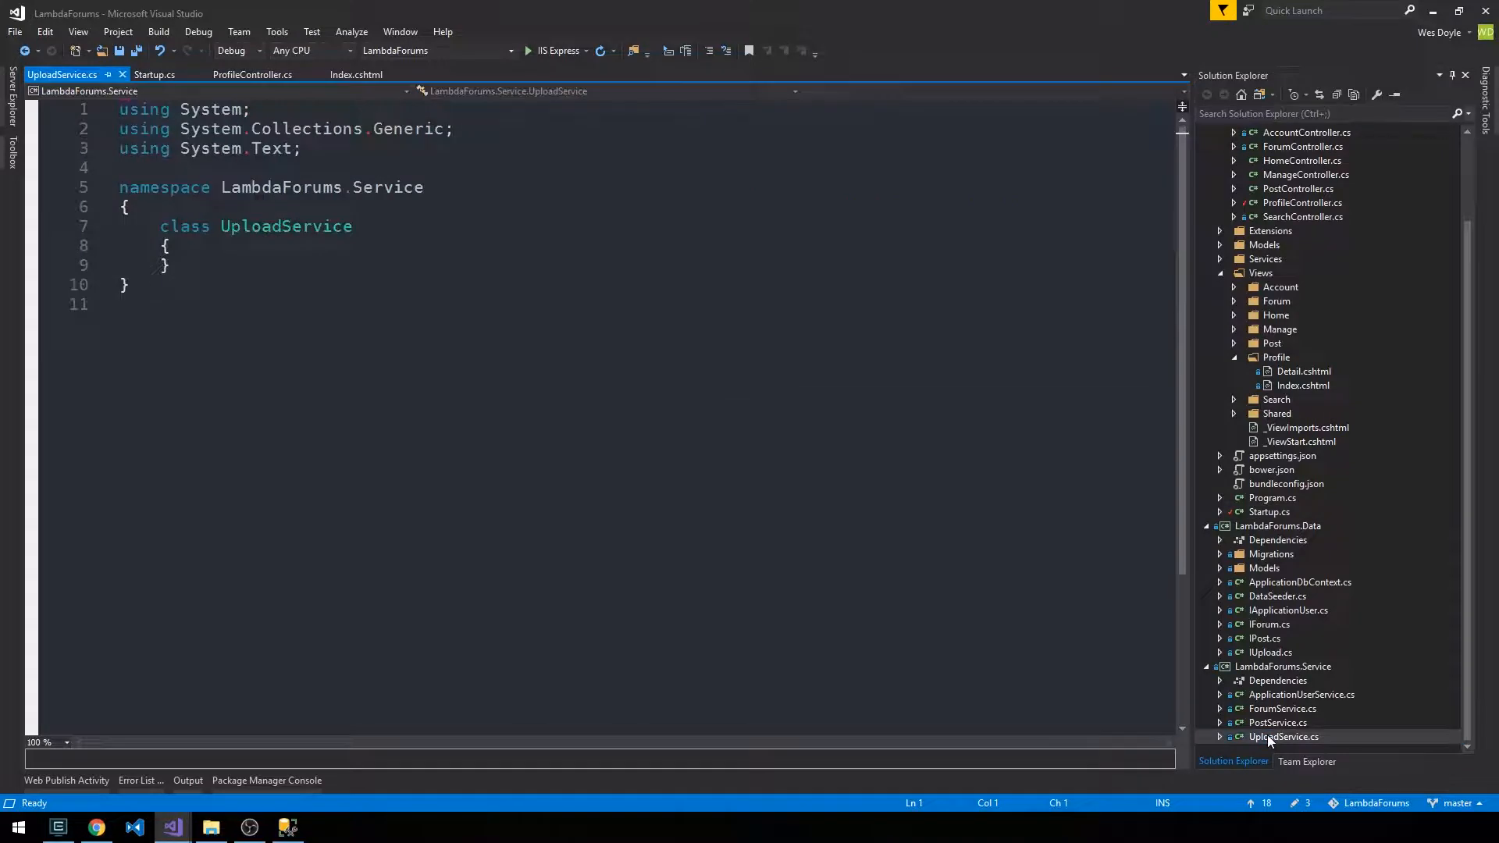
click(160, 226)
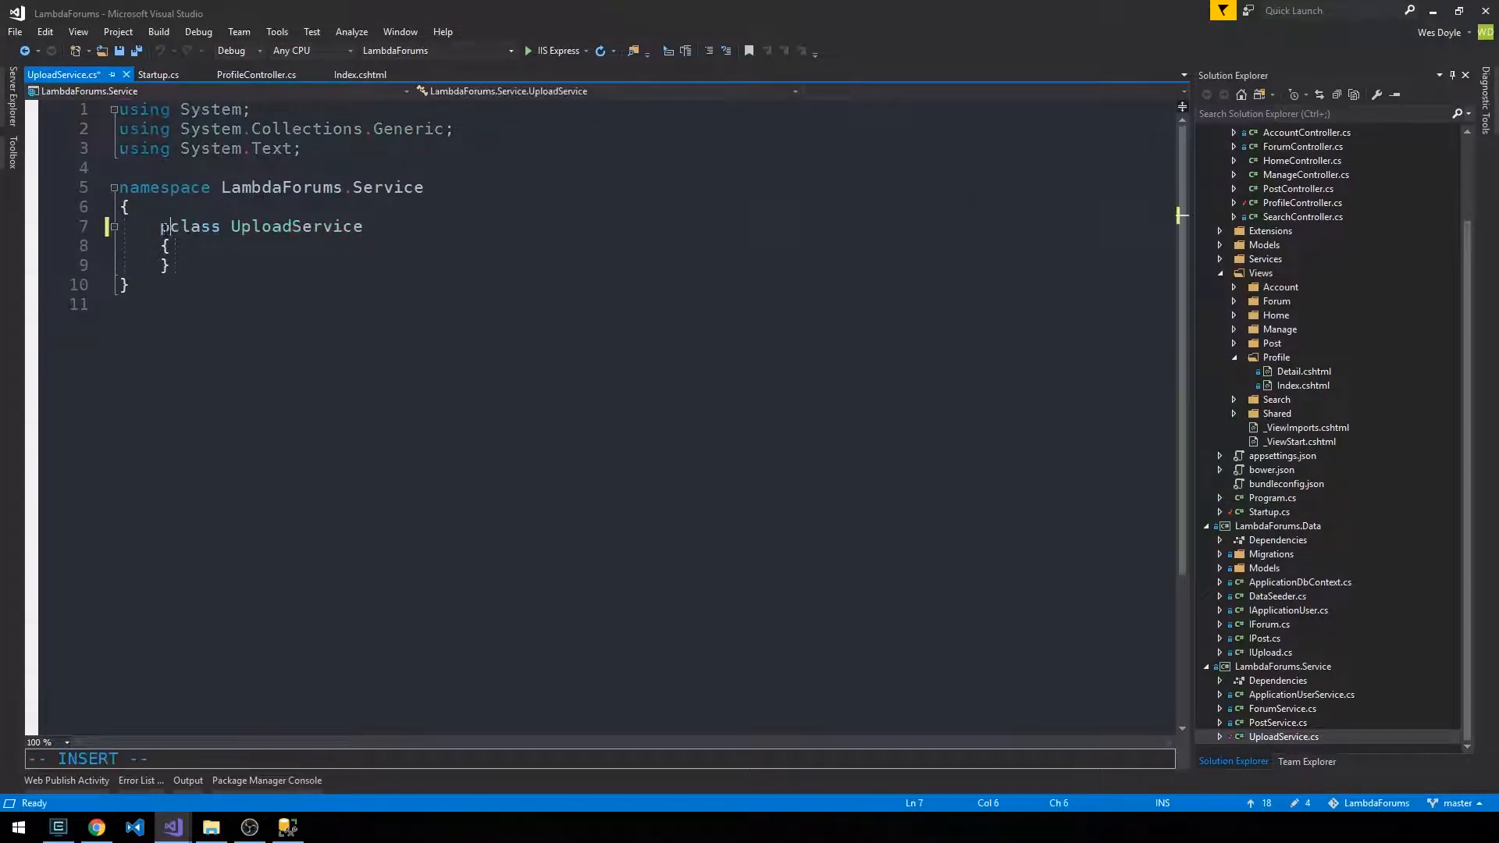
text(public)
key(ctrl+s)
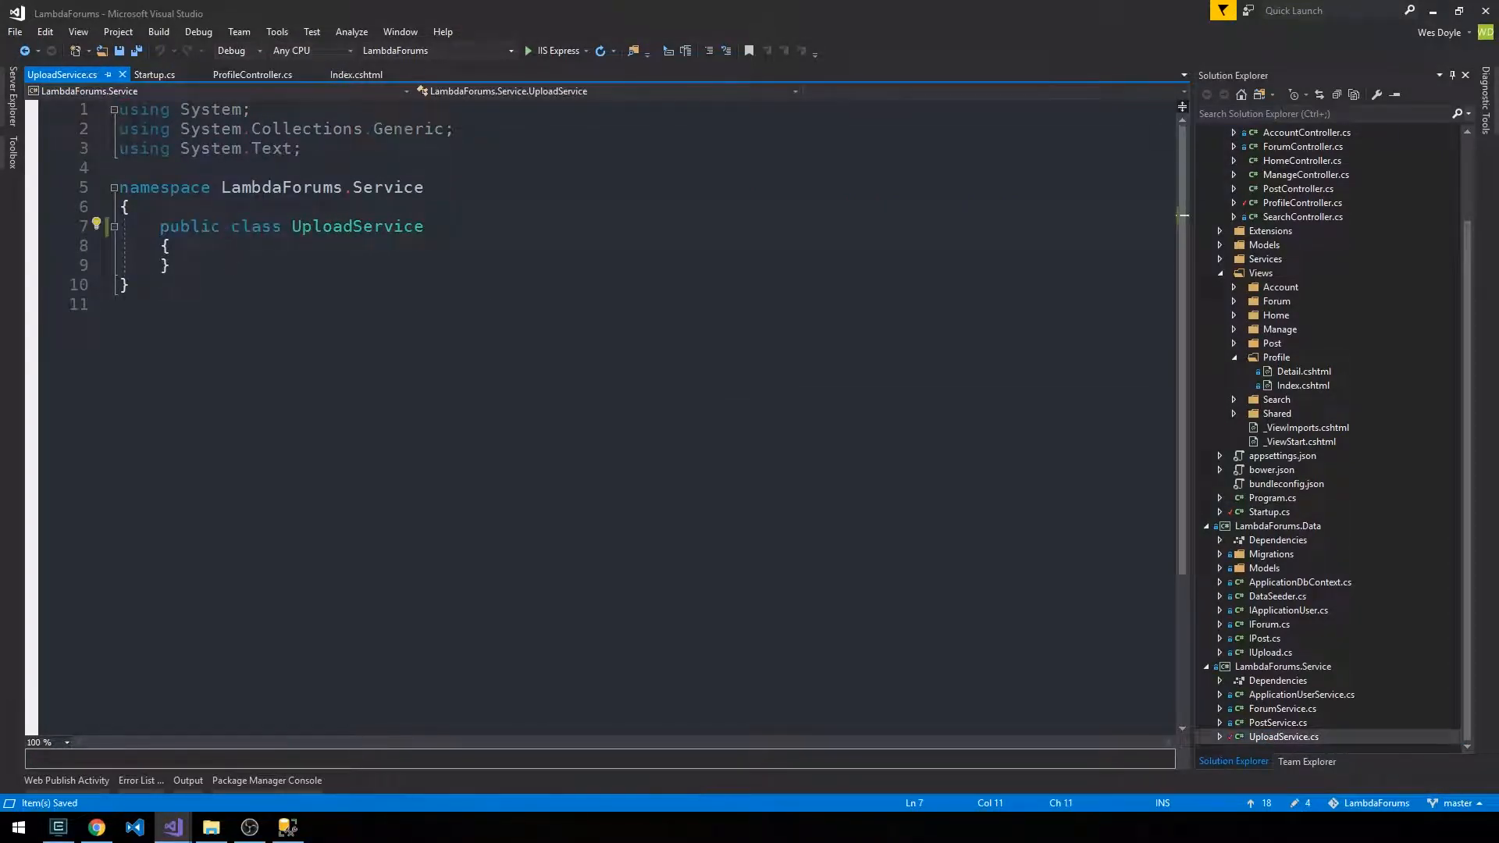
click(153, 75)
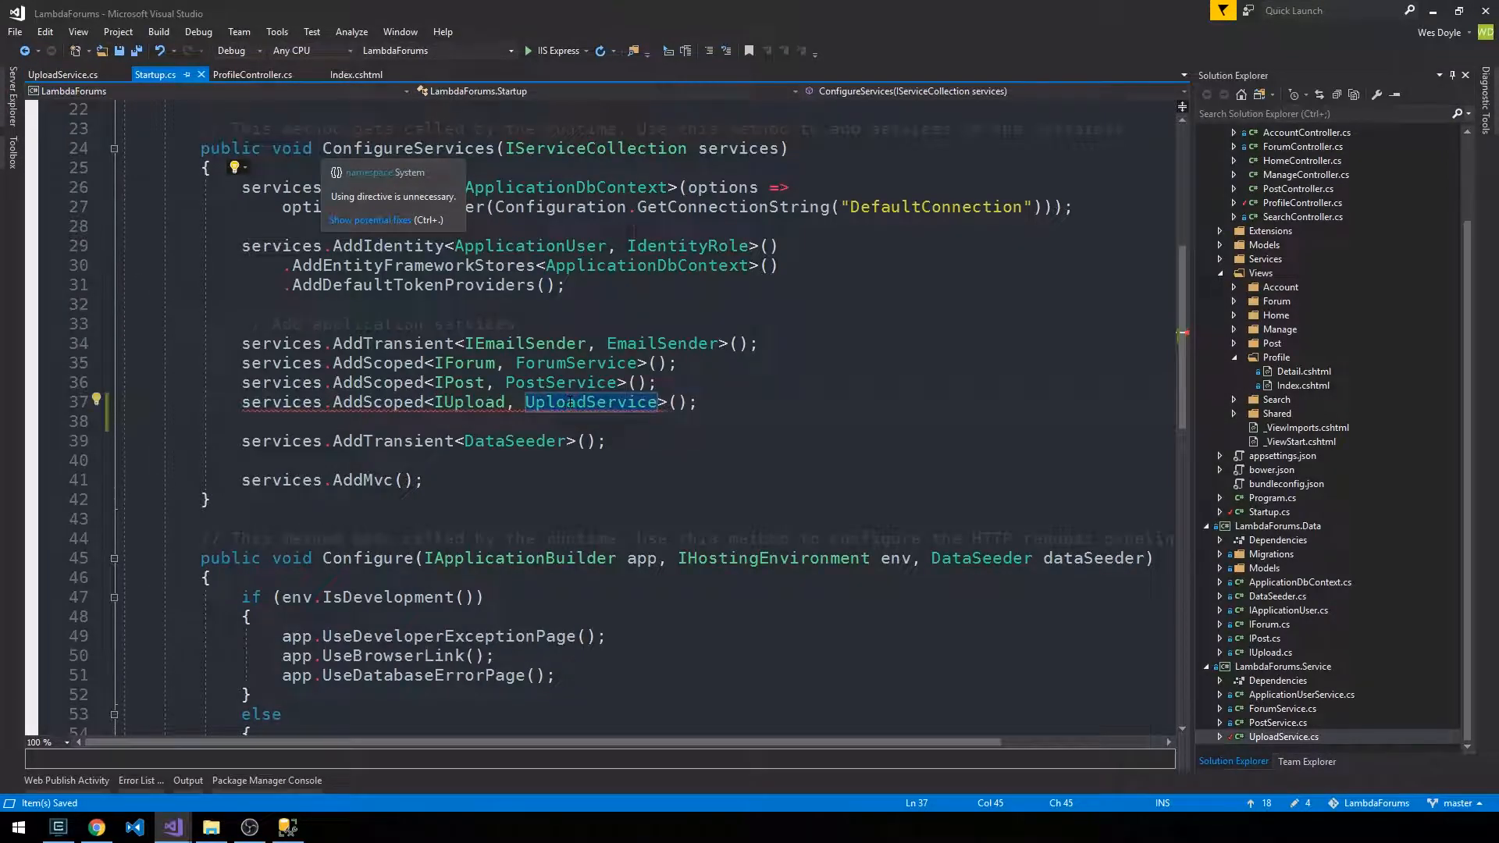
click(373, 265)
click(568, 402)
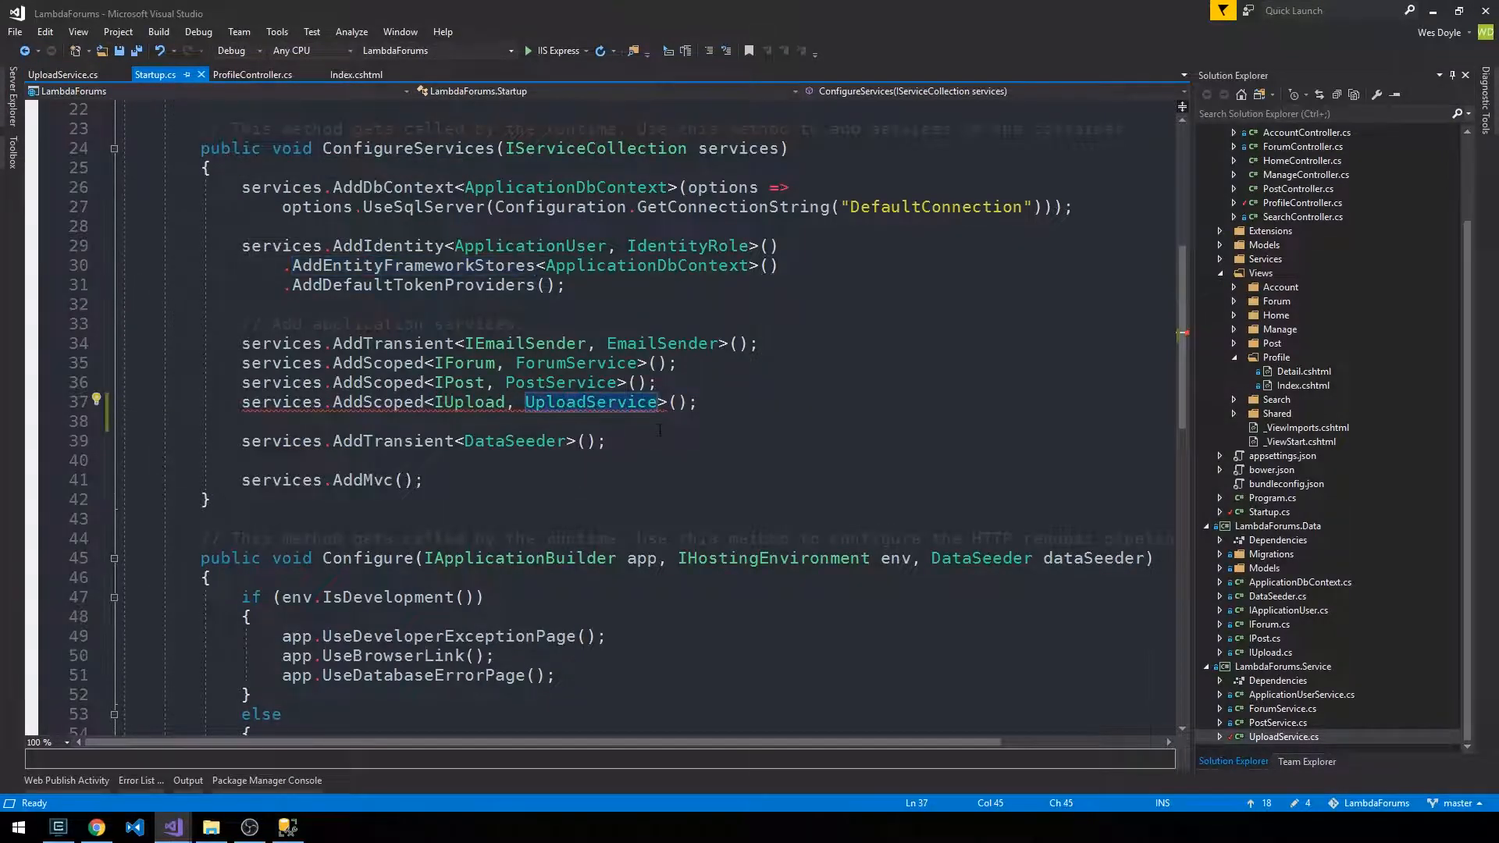
key(F12)
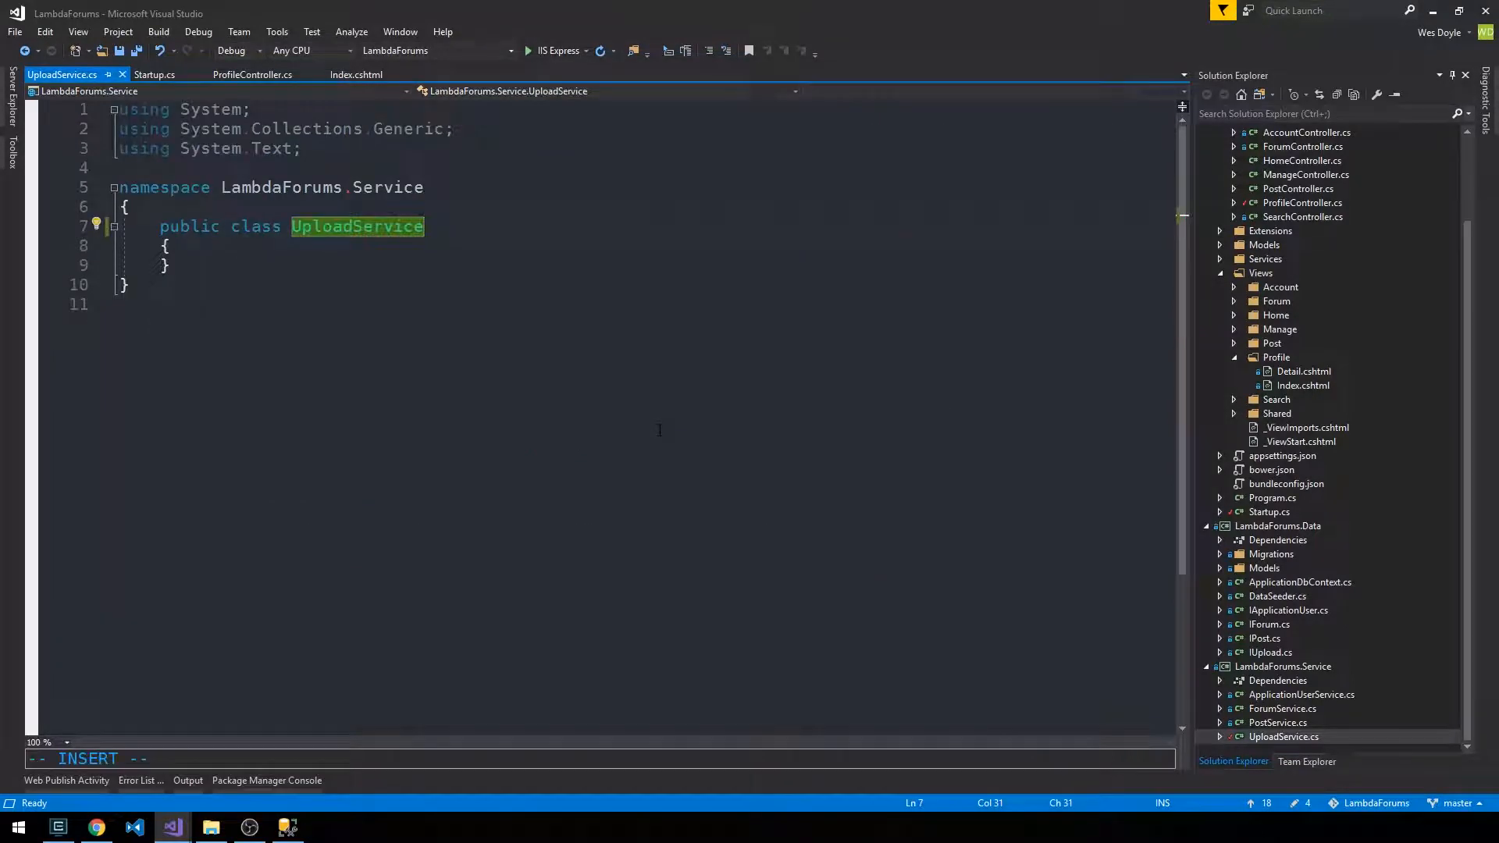
text(L)
key(BackSpace)
text(pload)
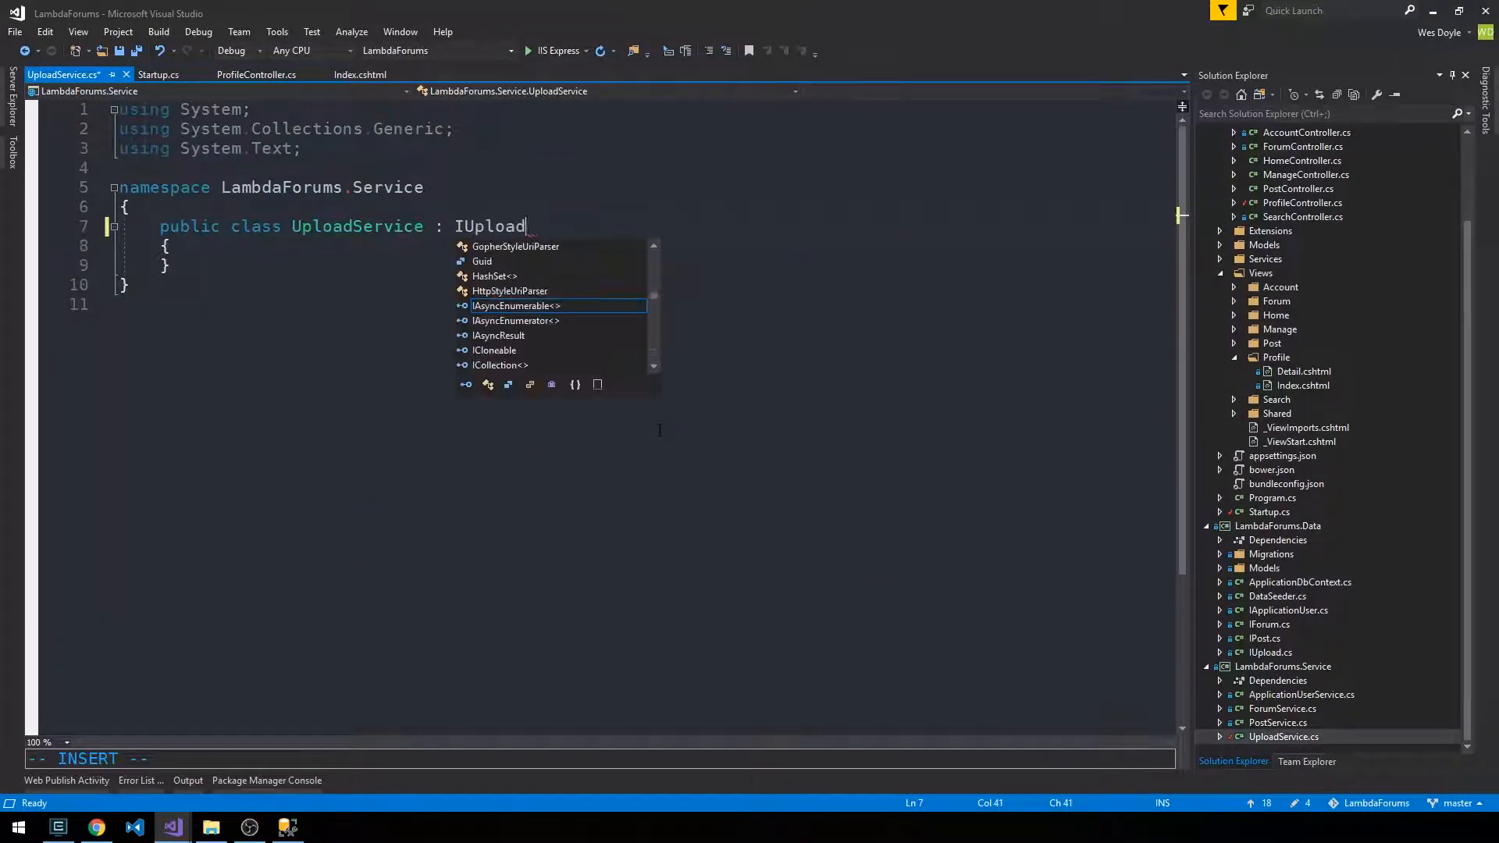
key(Escape)
text(I)
Import LambdaForums.Data for IUpload, remove the unnecessary System usings and save UploadService.cs
key(ctrl+period)
key(Return)
key(ctrl+s)
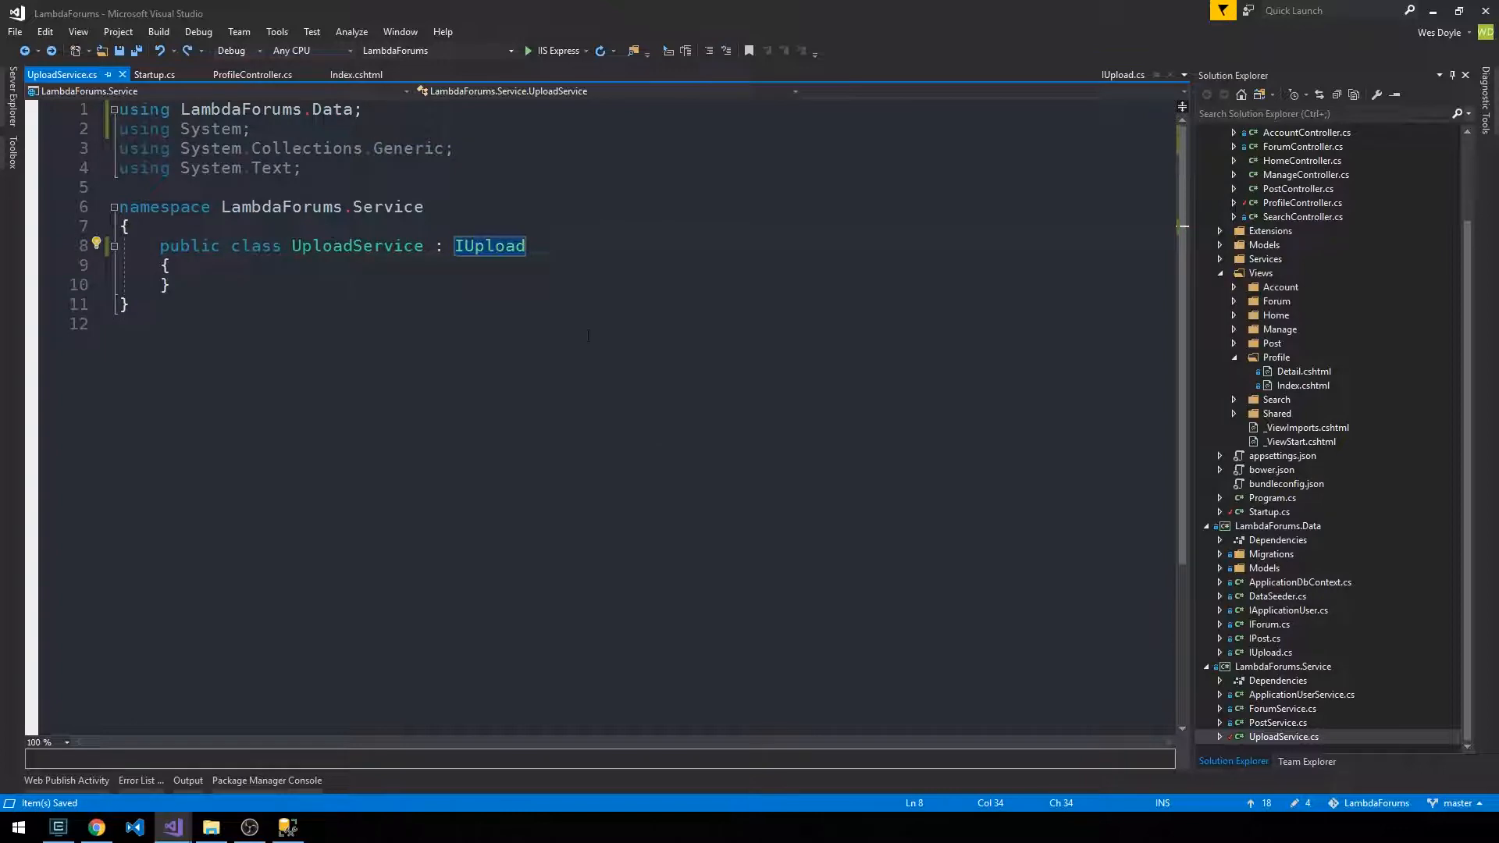
key(F12)
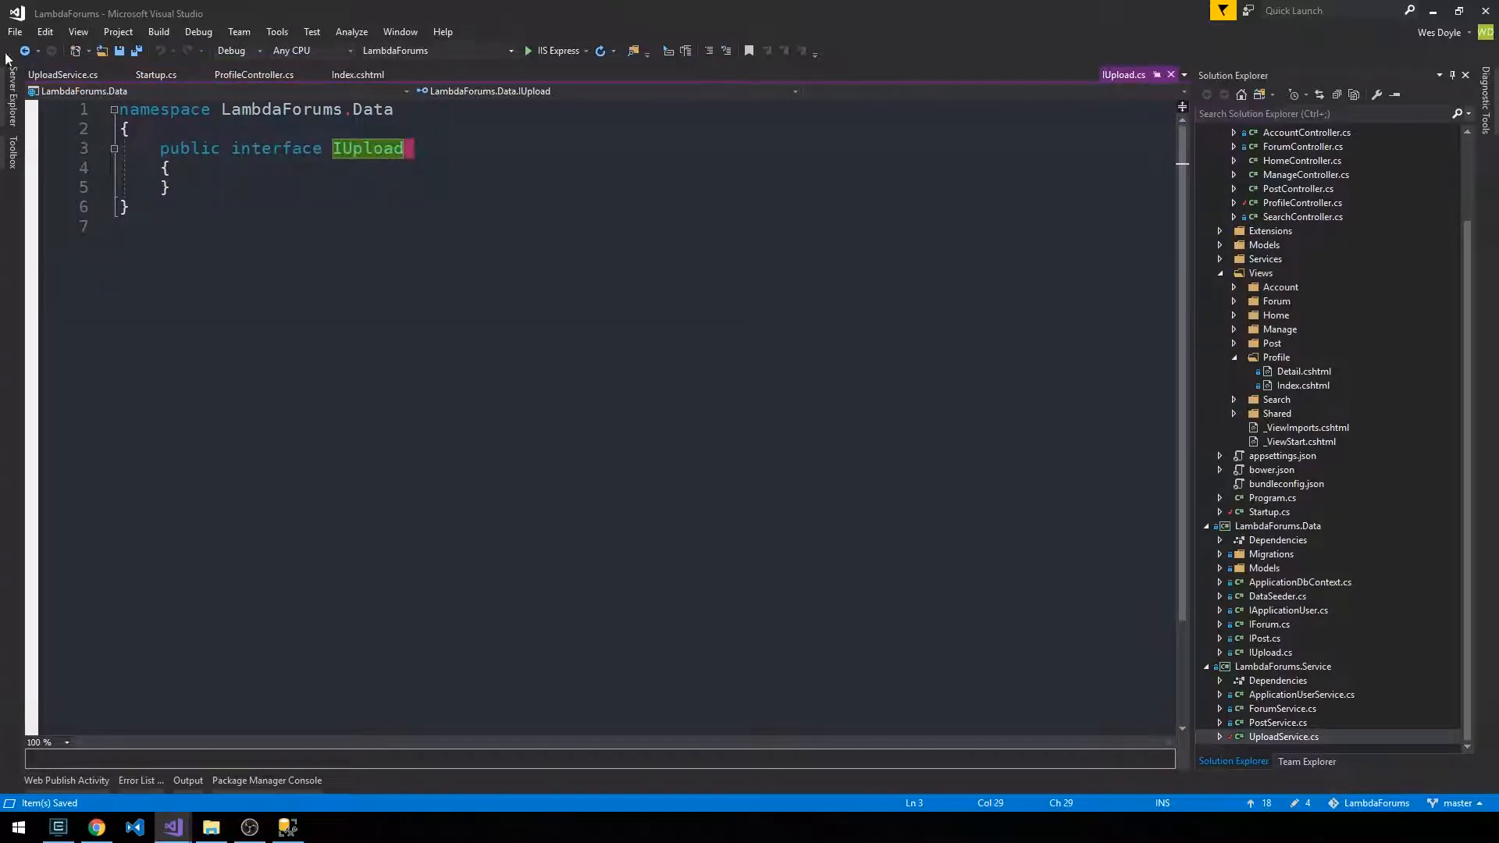
click(62, 75)
key(ctrl+period)
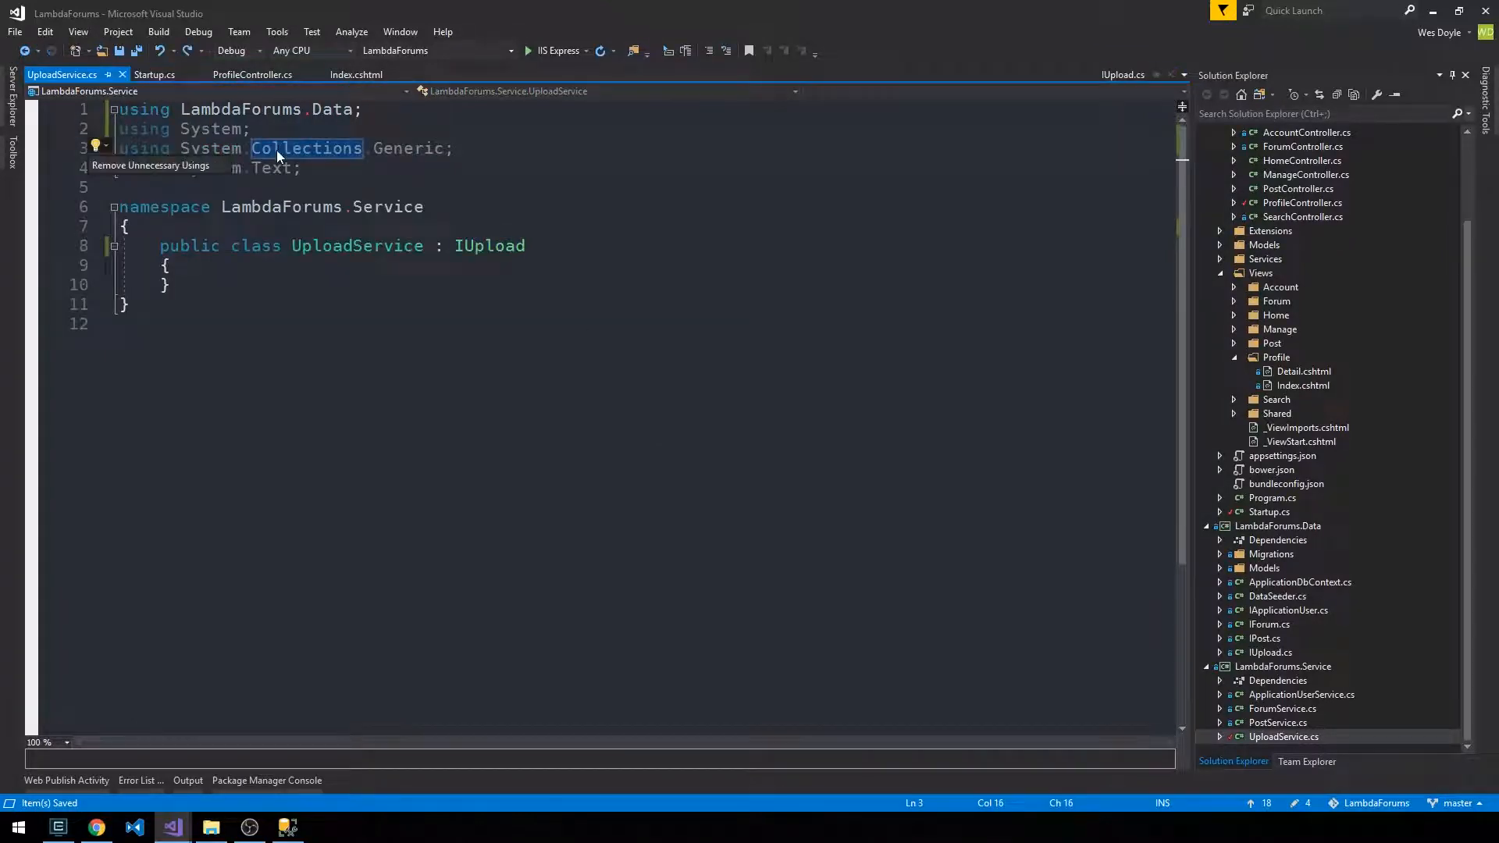
key(Return)
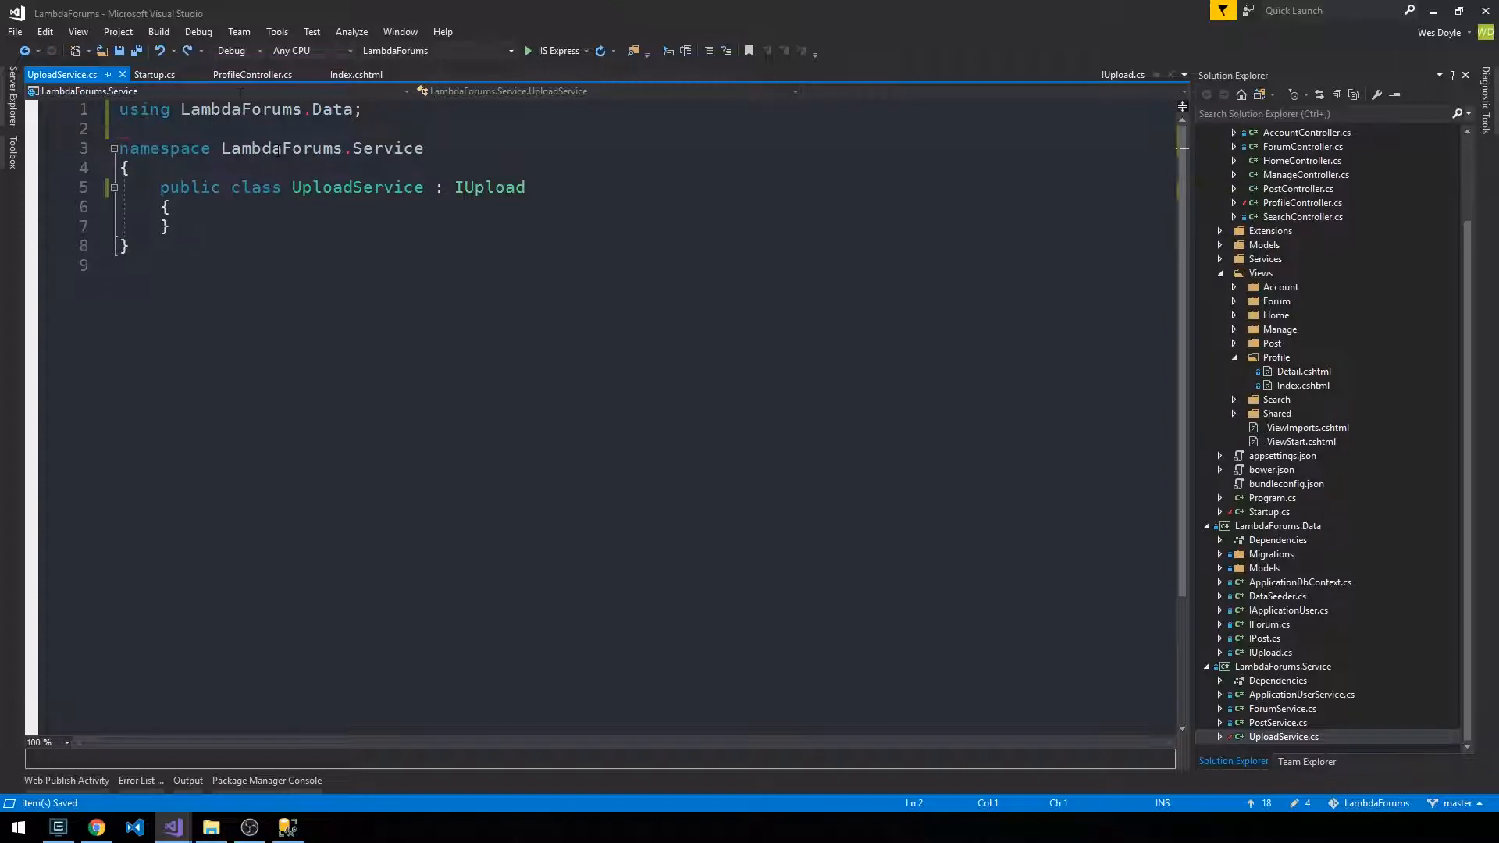
click(252, 75)
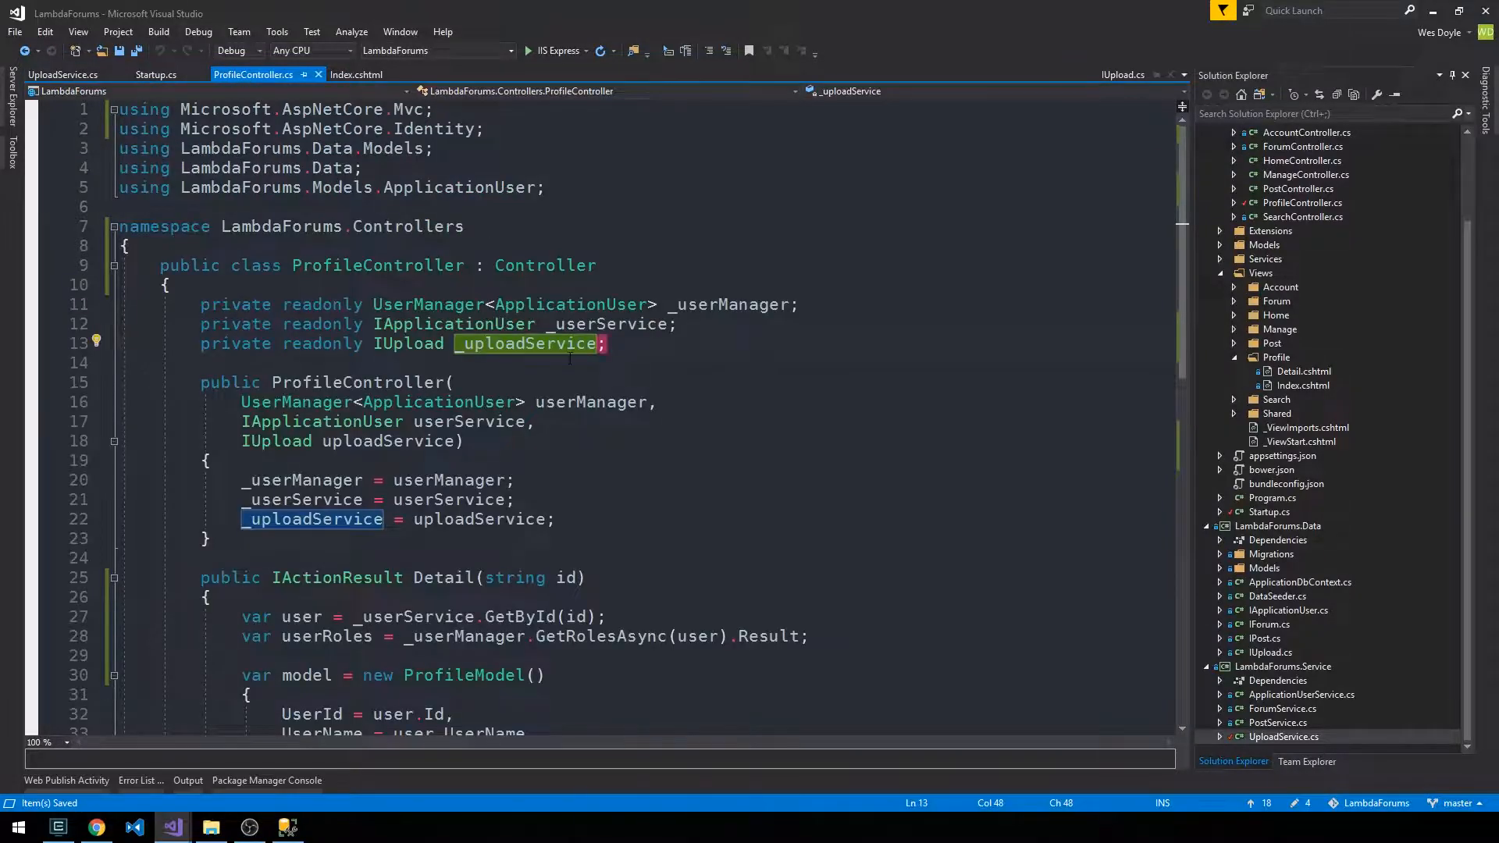
scroll(644, 410, down, 8)
scroll(645, 410, up, 8)
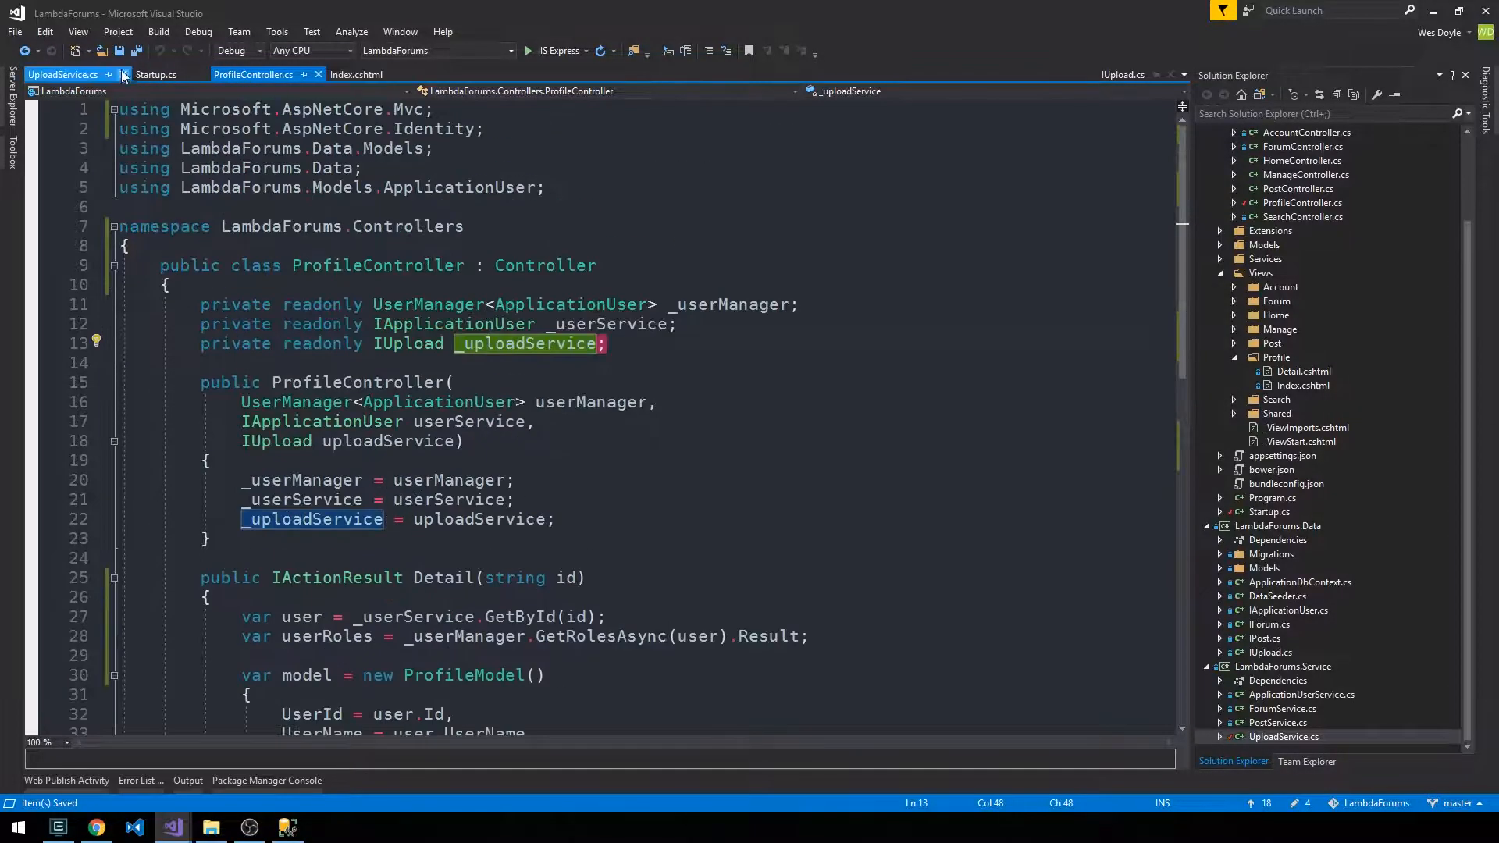
Add services.AddScoped<IApplicationUser, ApplicationUserService>() to the Startup service registrations
click(155, 75)
click(732, 384)
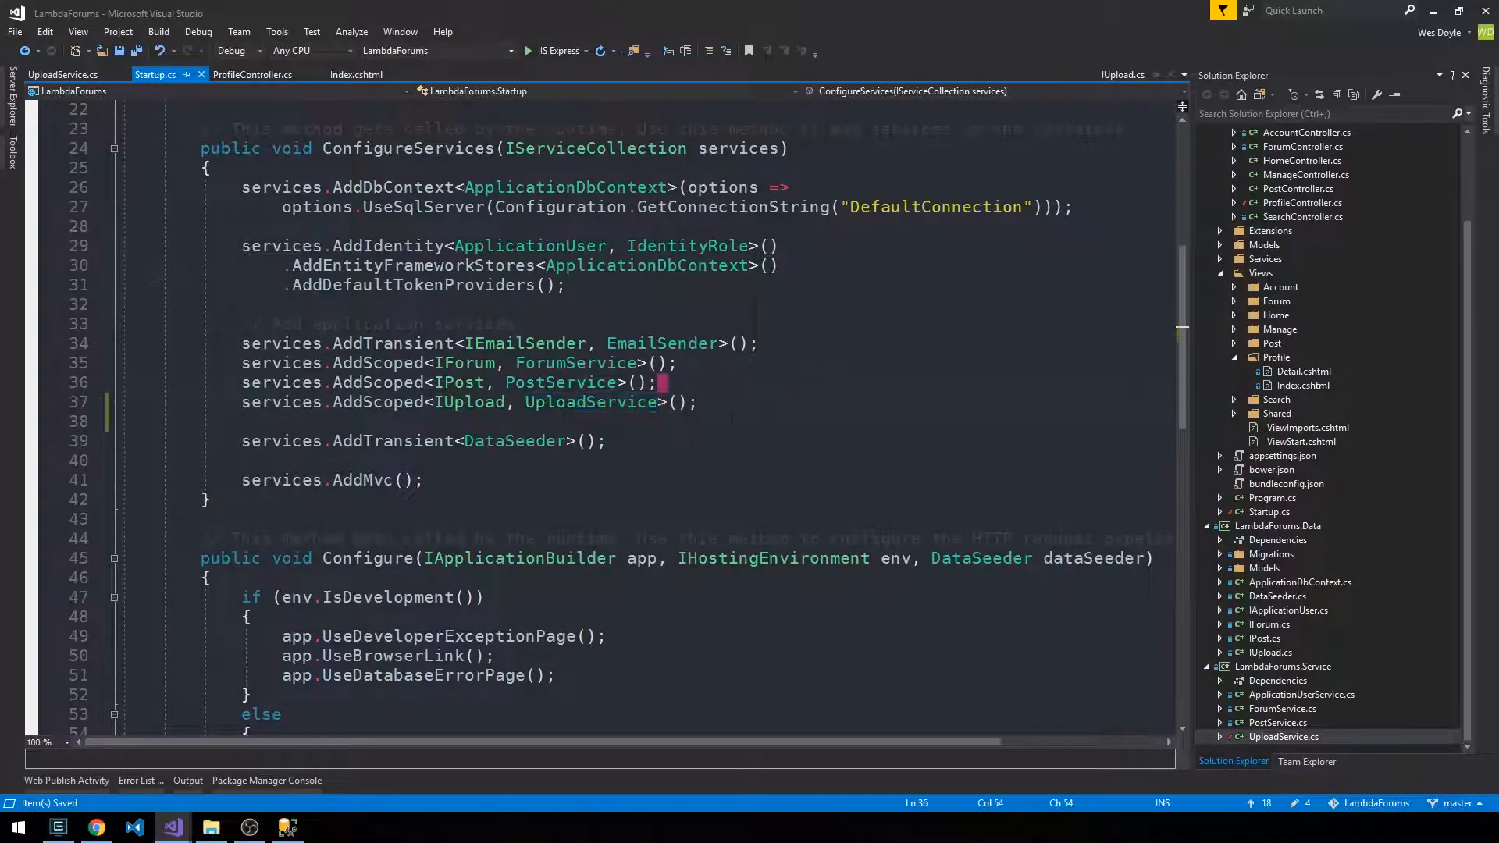
text(o)
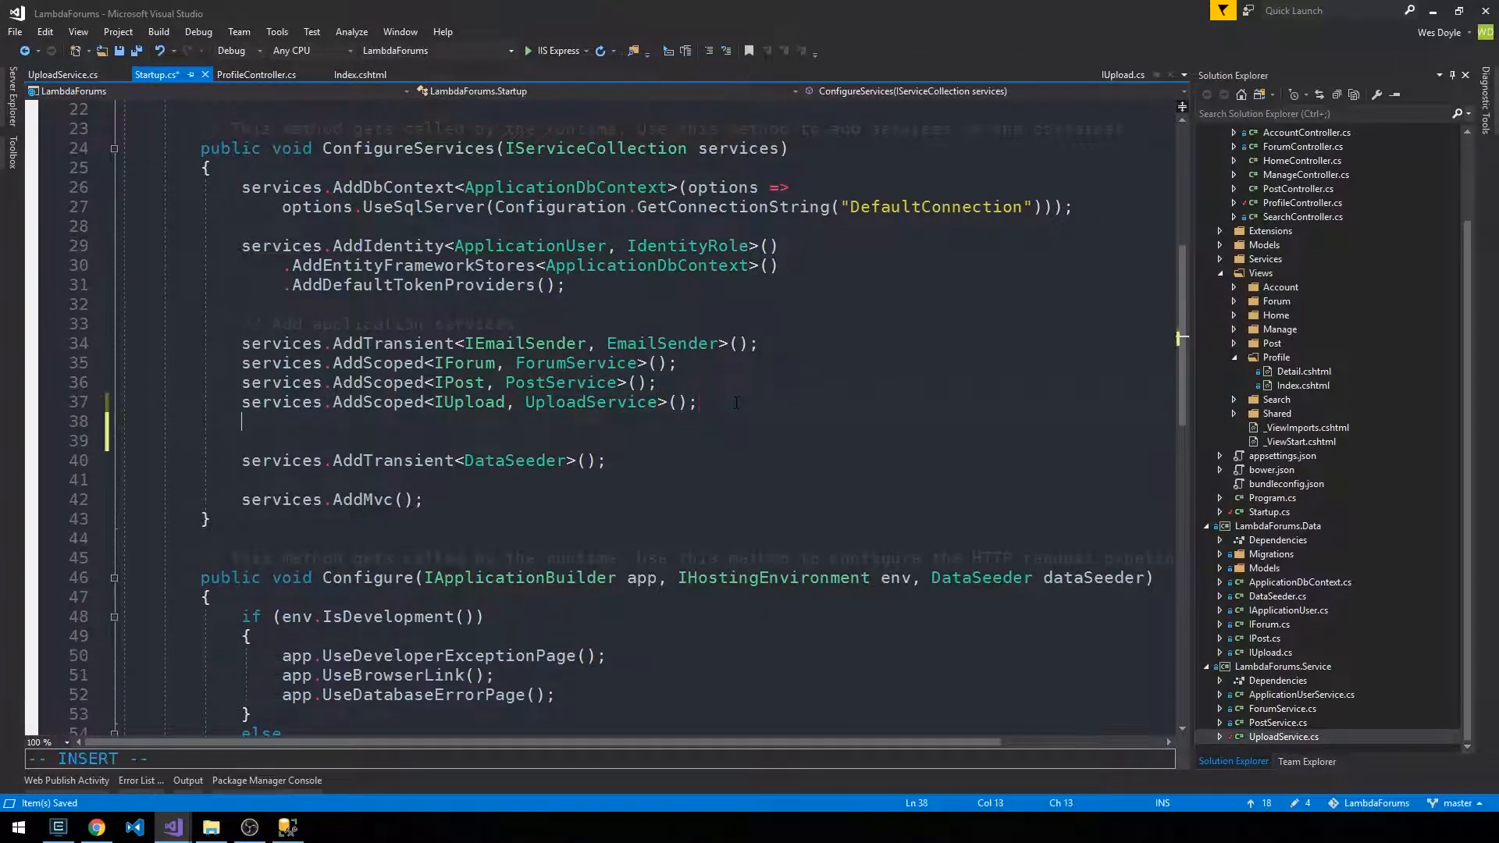
text(services.Add)
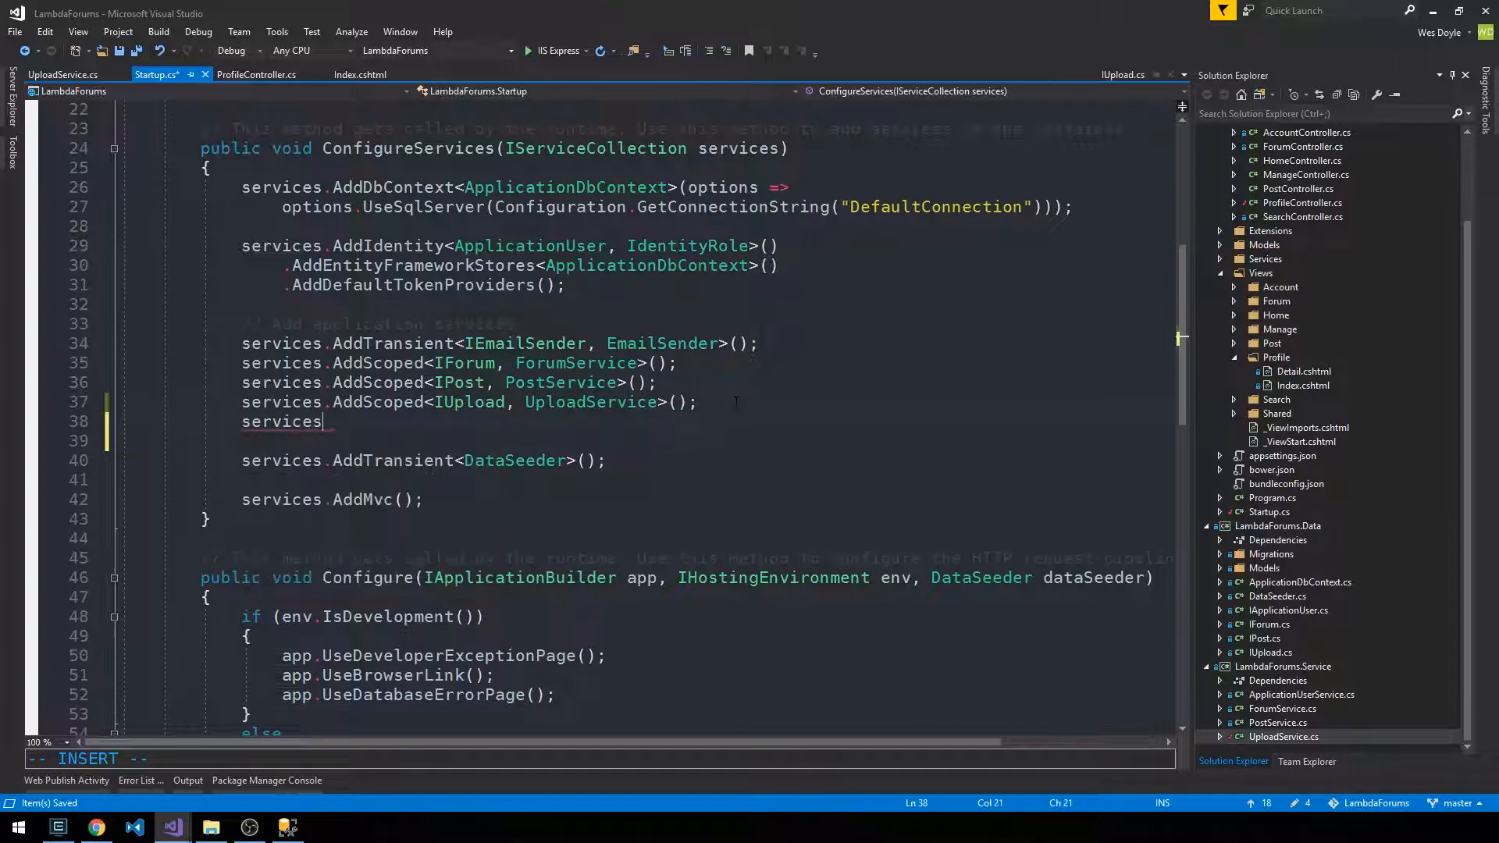
text(Sc)
text(oped<>)
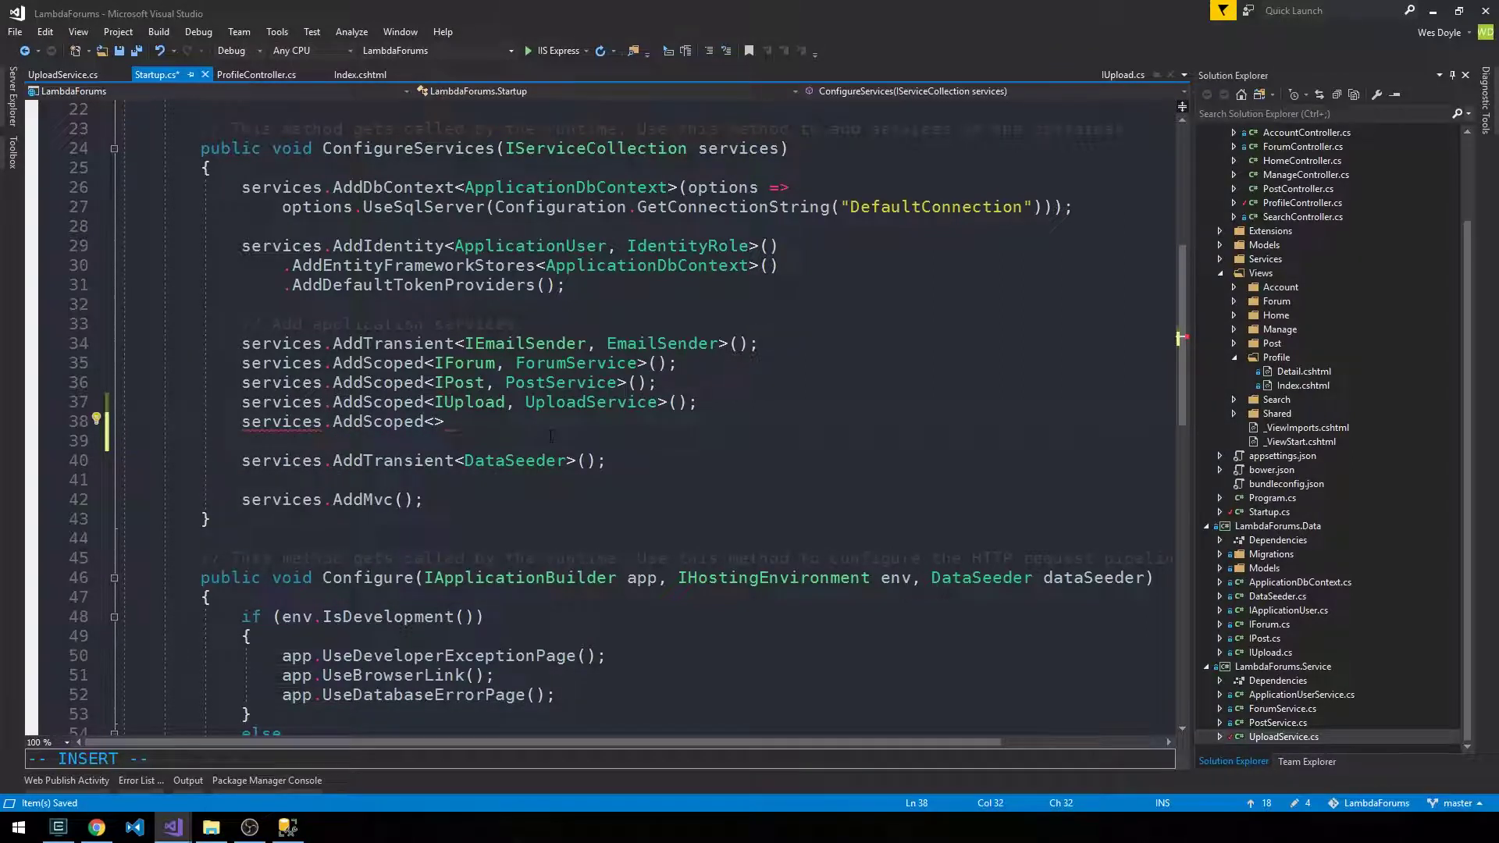
text(IApp)
key(Down)
key(Down)
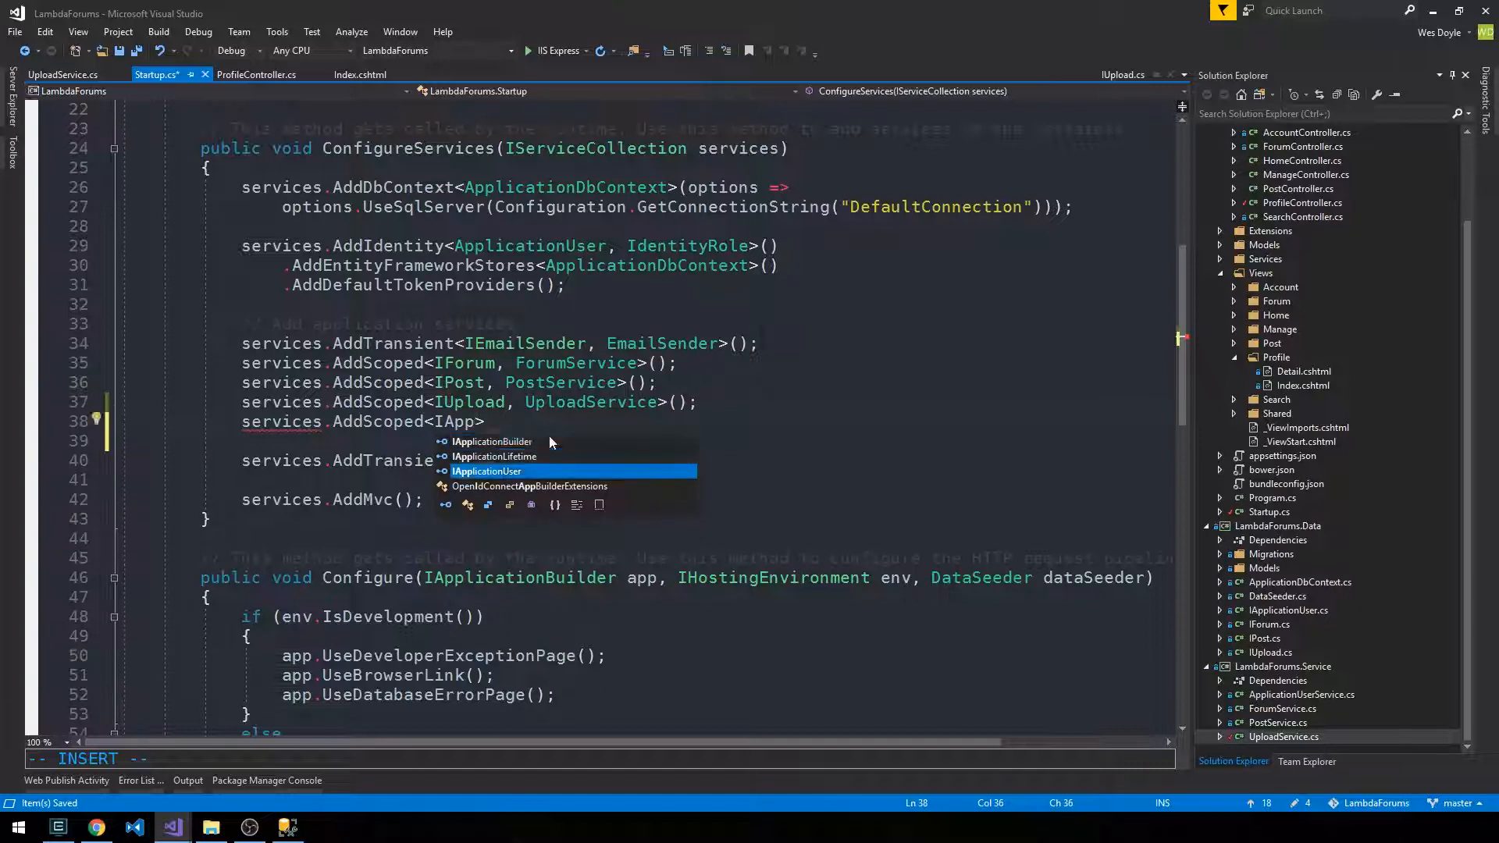
key(Tab)
text(, Applicat)
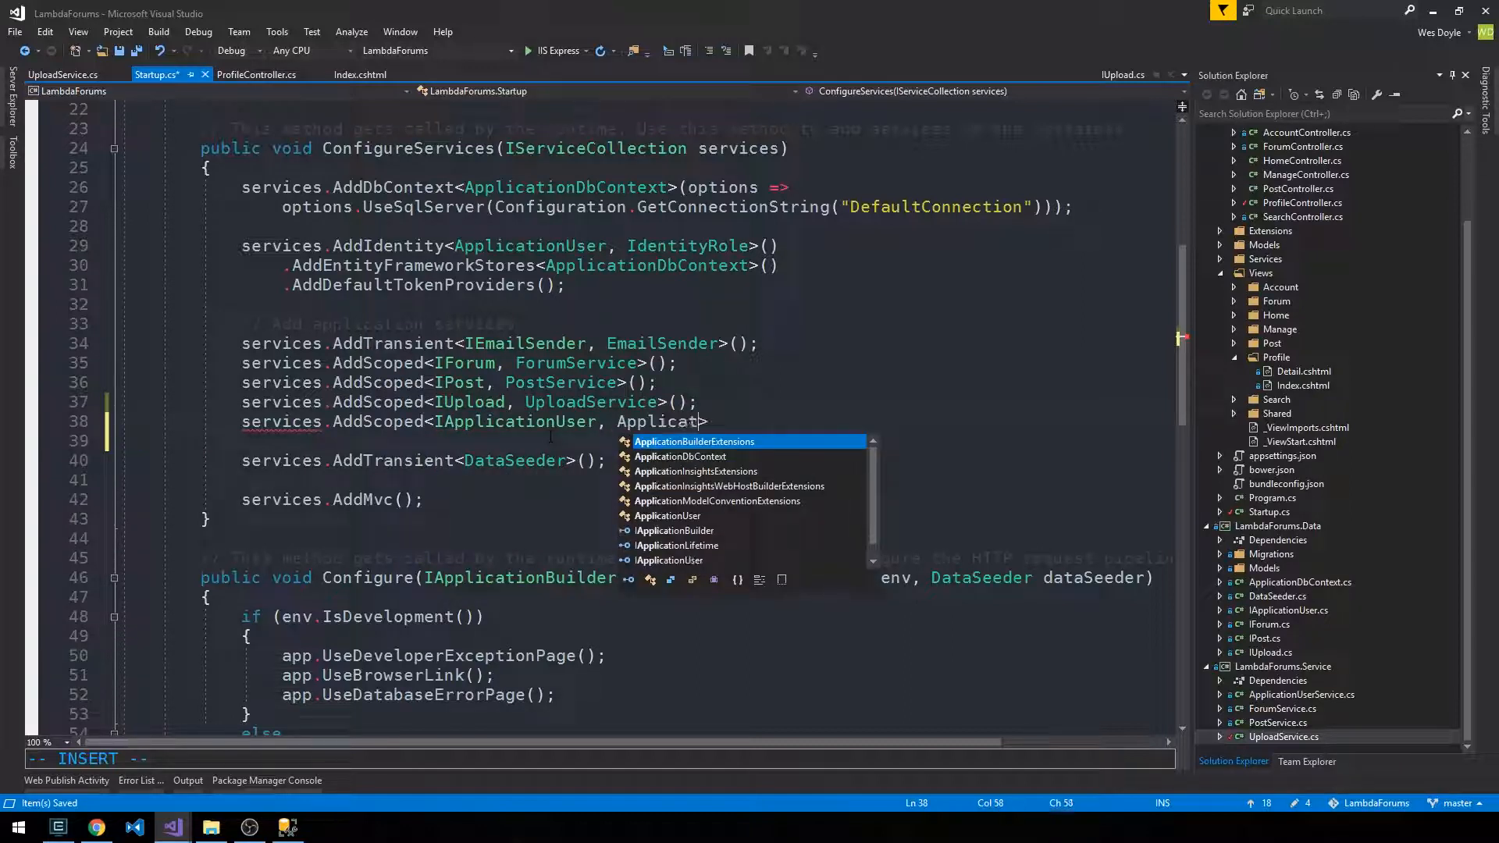
text(ionUserService)
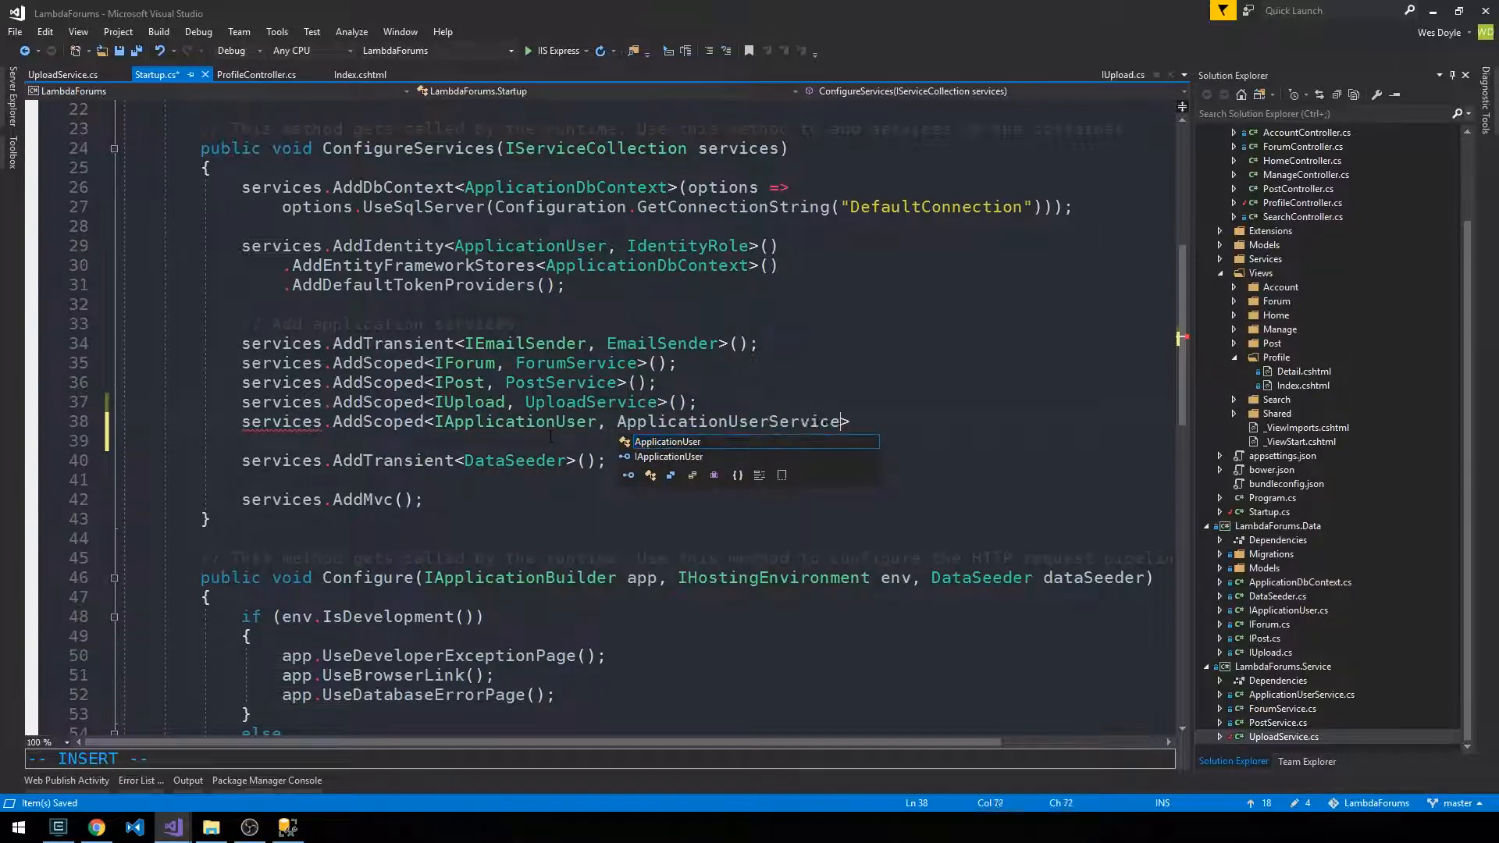
key(Escape)
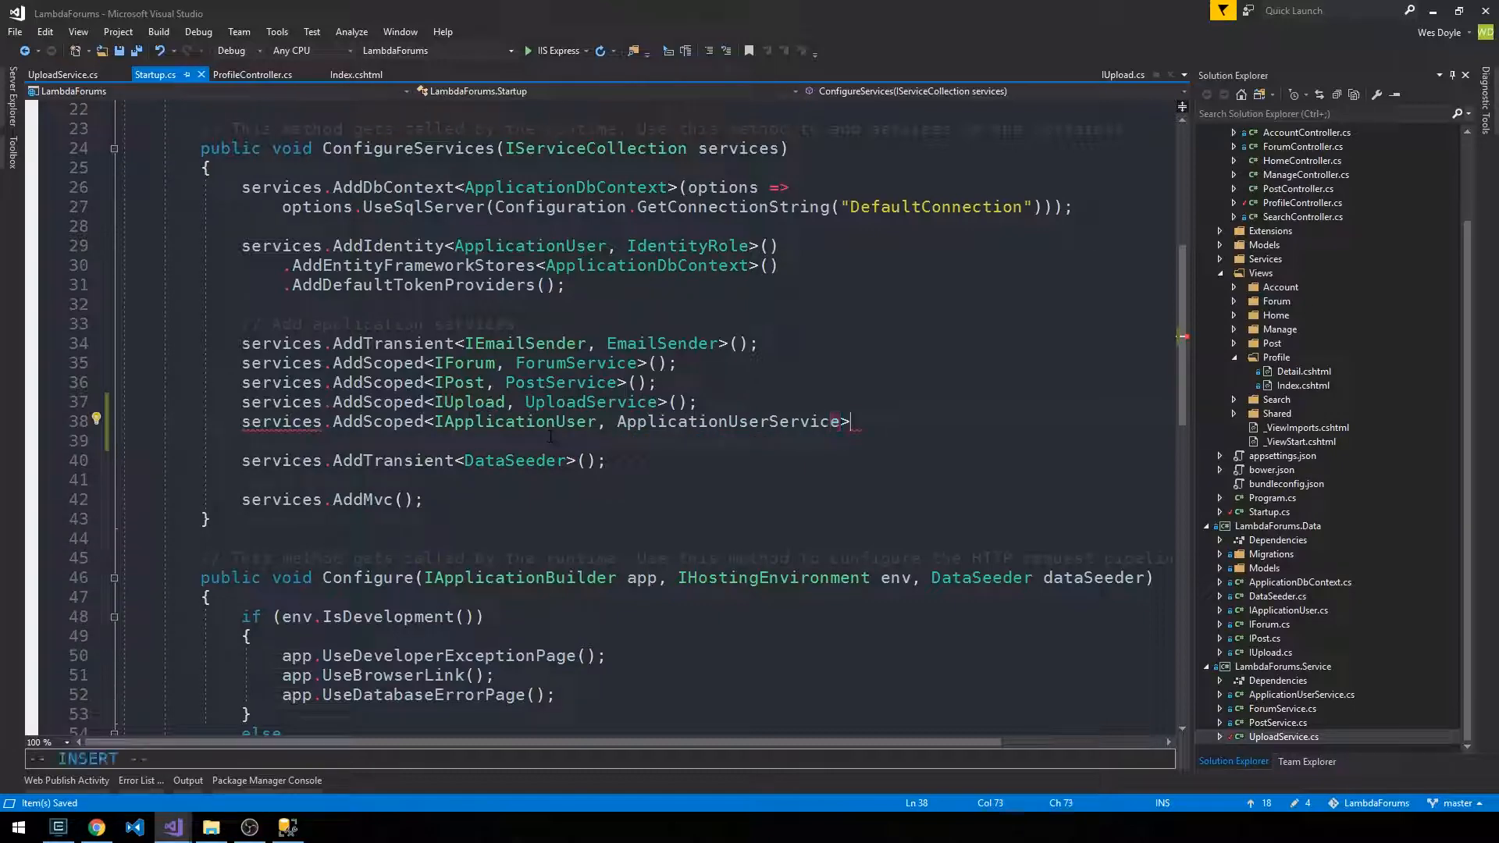
text(a();)
key(Escape)
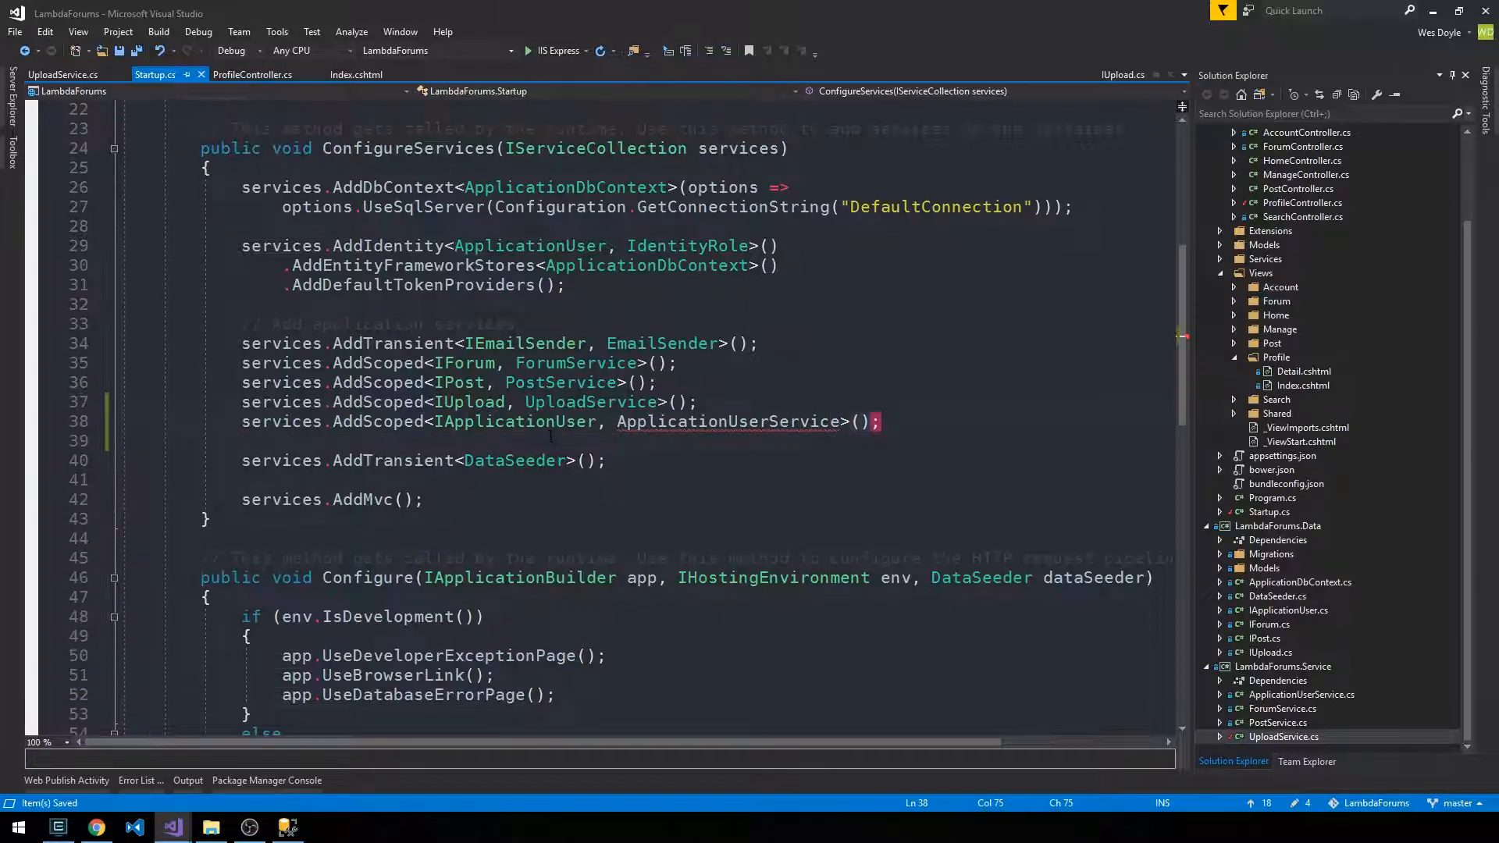
Make the ApplicationUserService class public, save it, and return to Startup before heading to git
double_click(1301, 694)
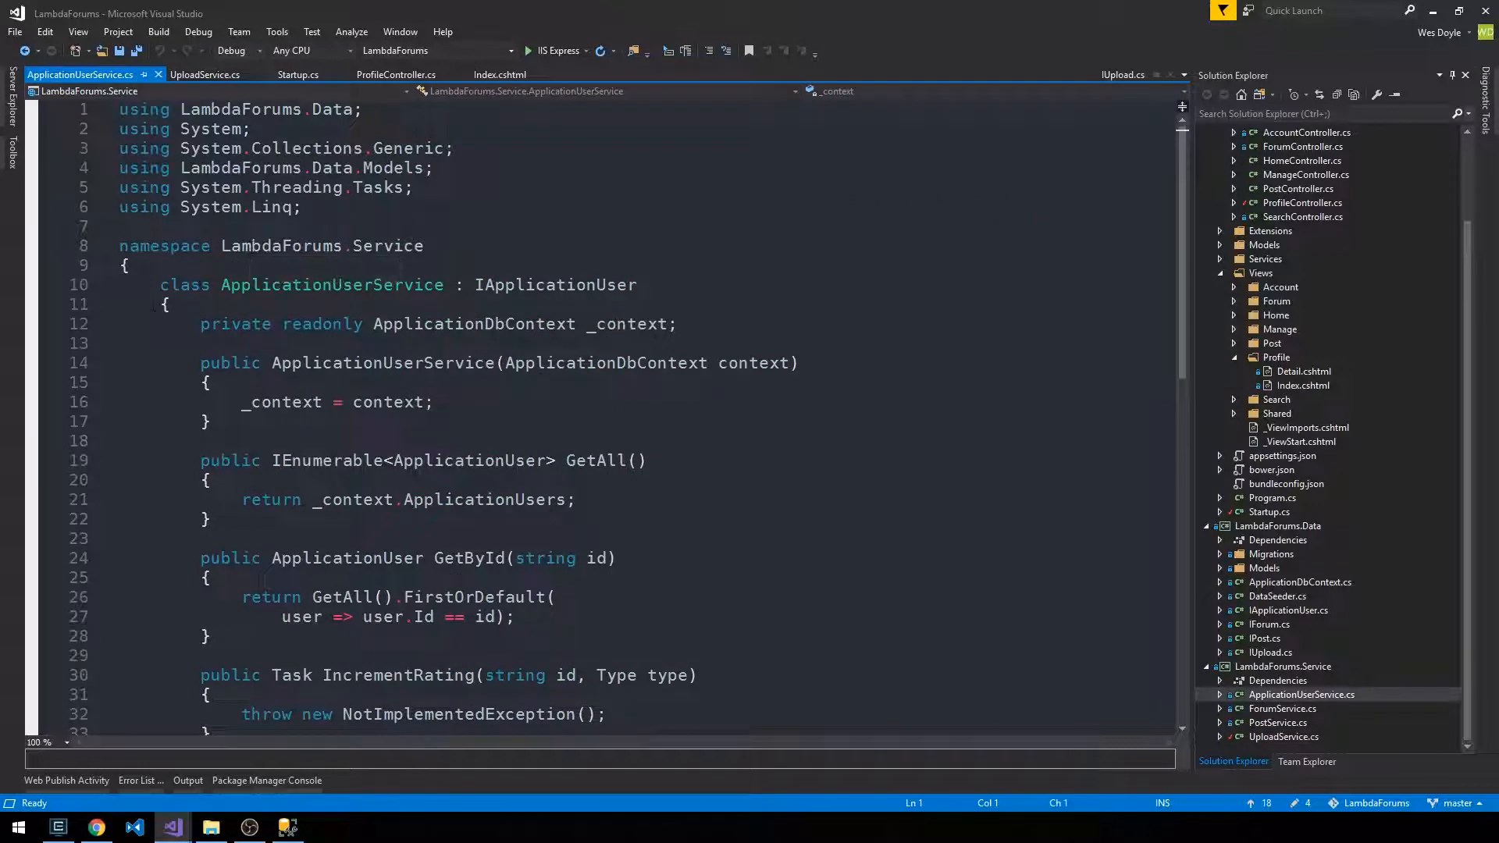
click(161, 285)
text(ipublic)
key(Escape)
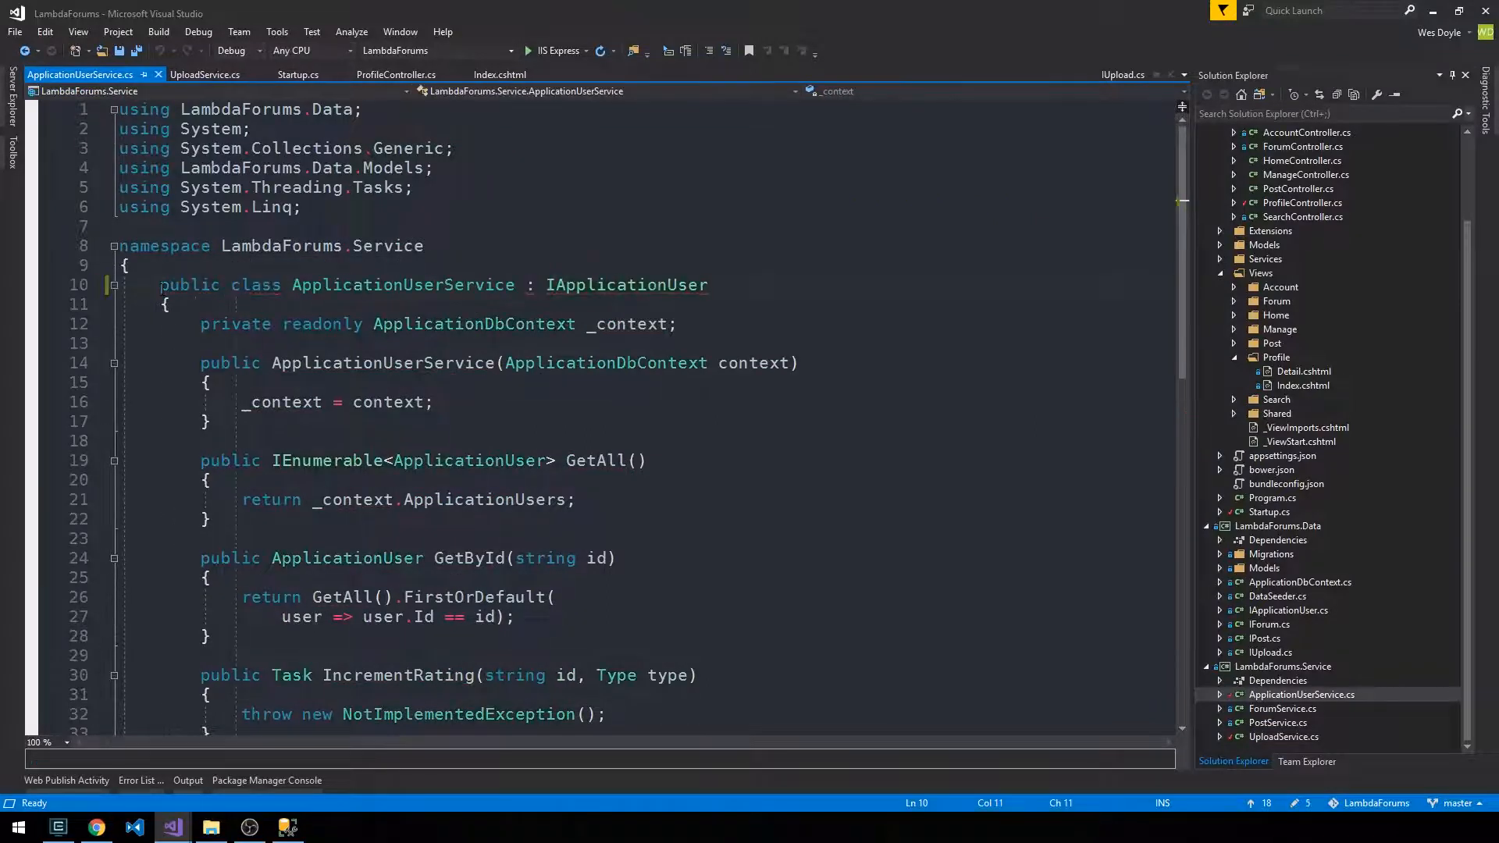
key(ctrl+s)
click(297, 76)
click(459, 266)
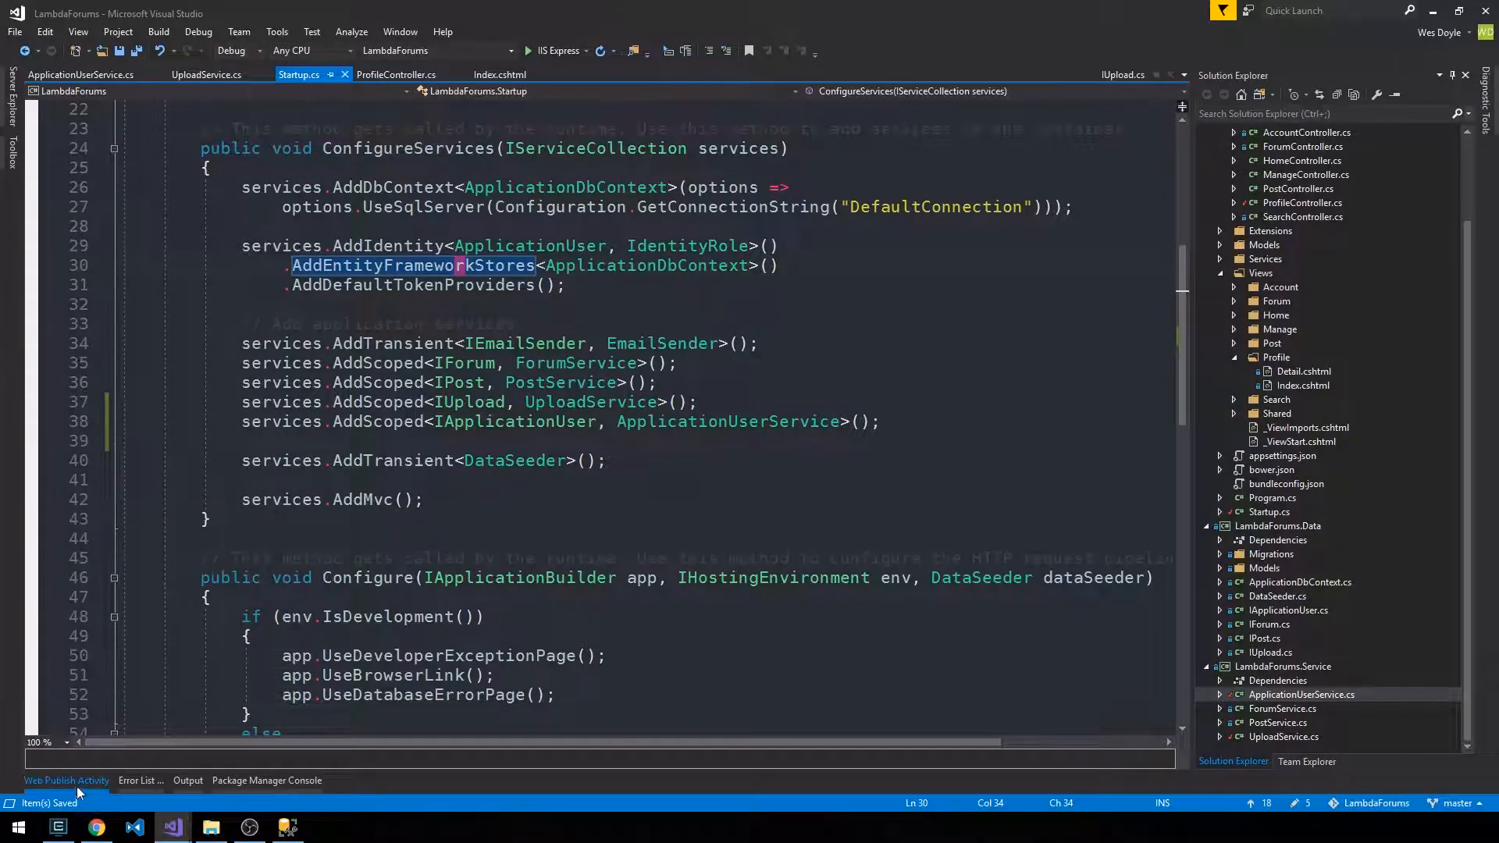
click(57, 829)
text(git st)
Check git status, stage everything and commit "Register User, Upload services, fix typo in Post Index view"
key(Return)
text(git )
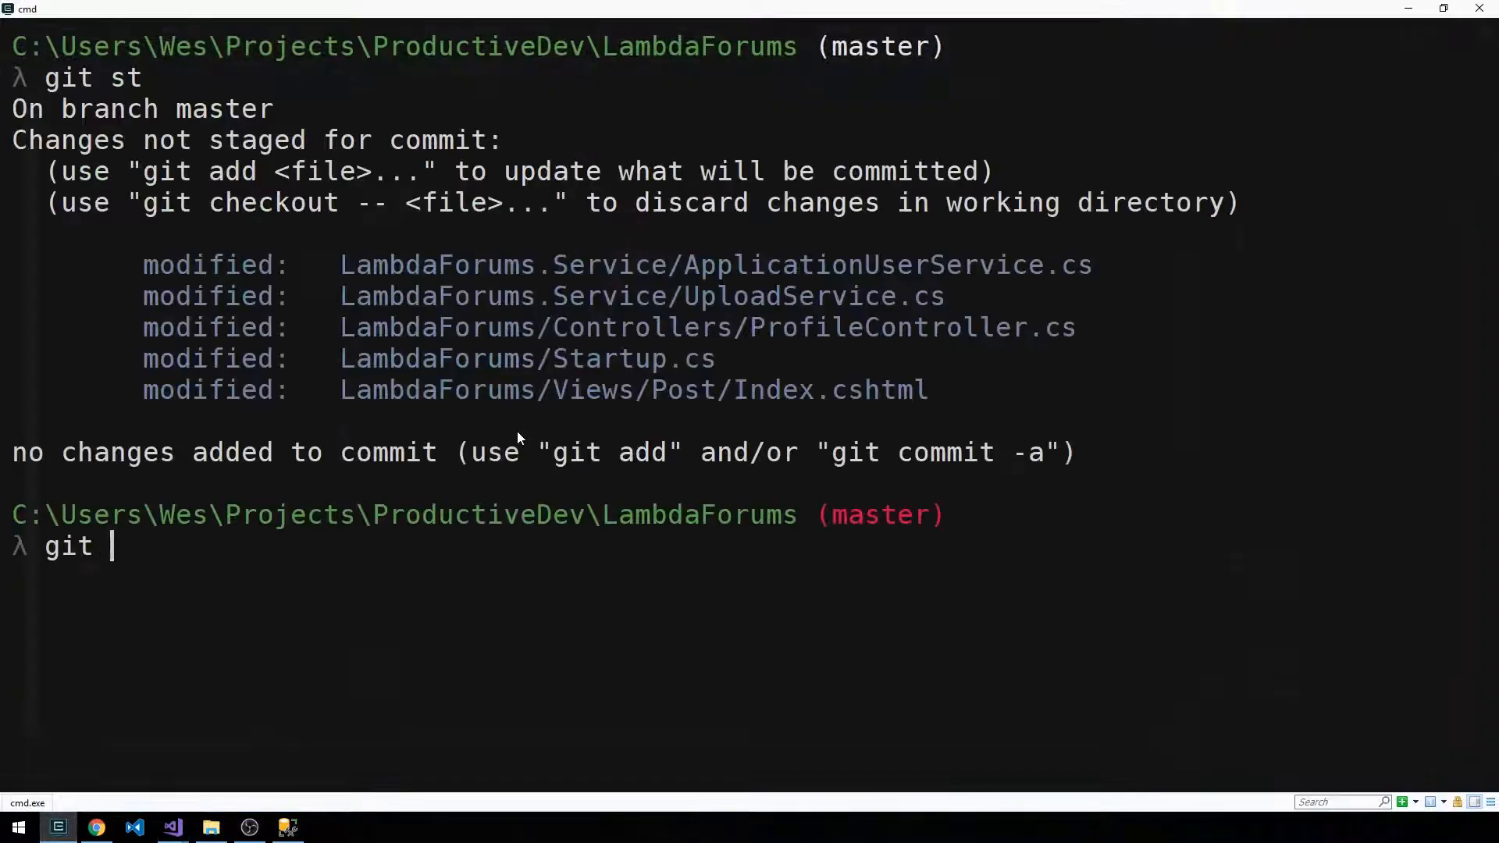
text(add .)
key(Return)
text(git commit -m "Regi)
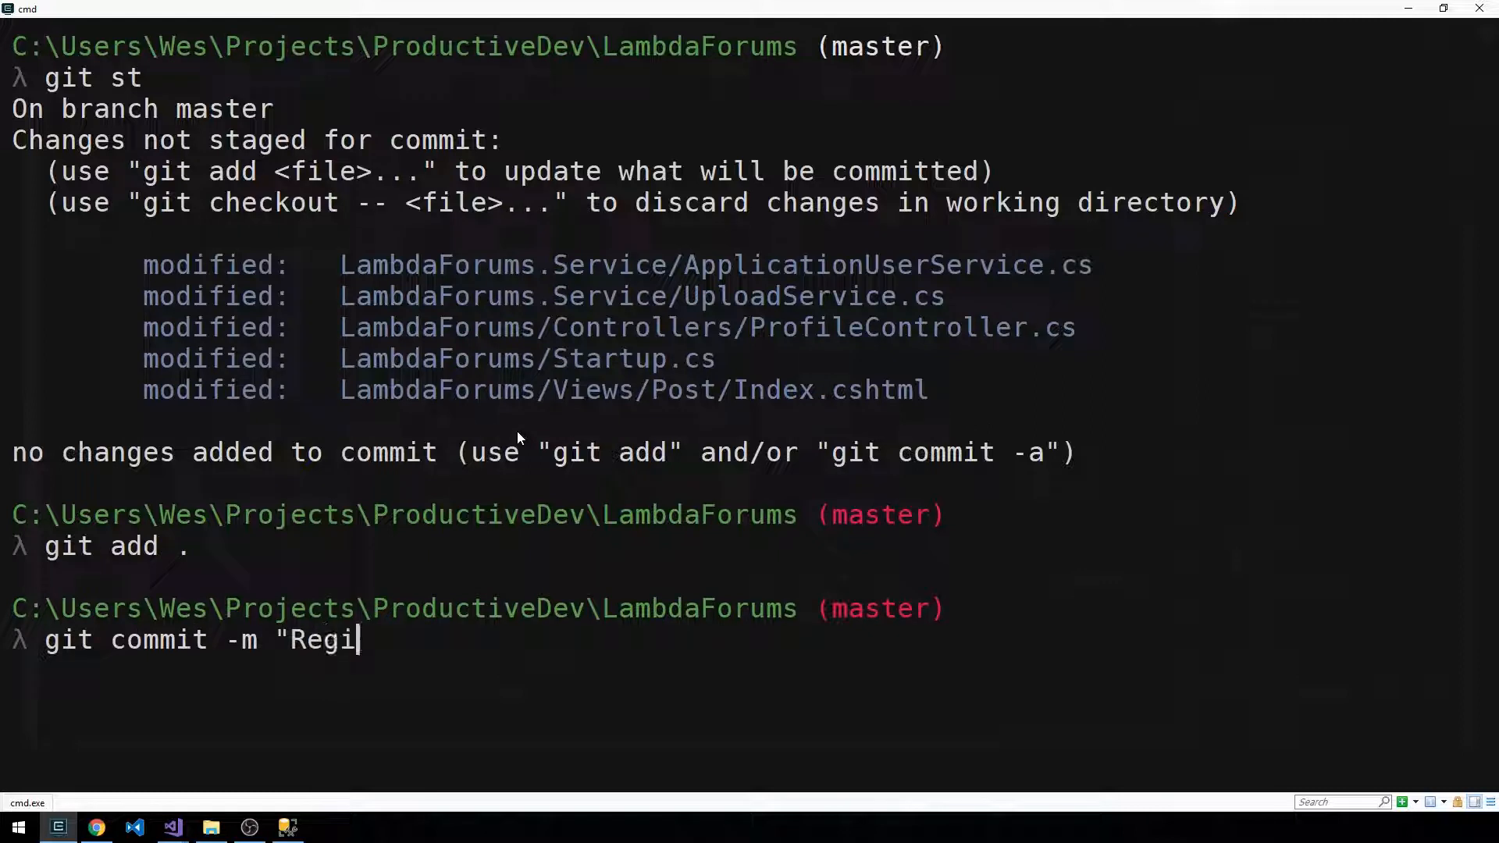
text(ster User, U)
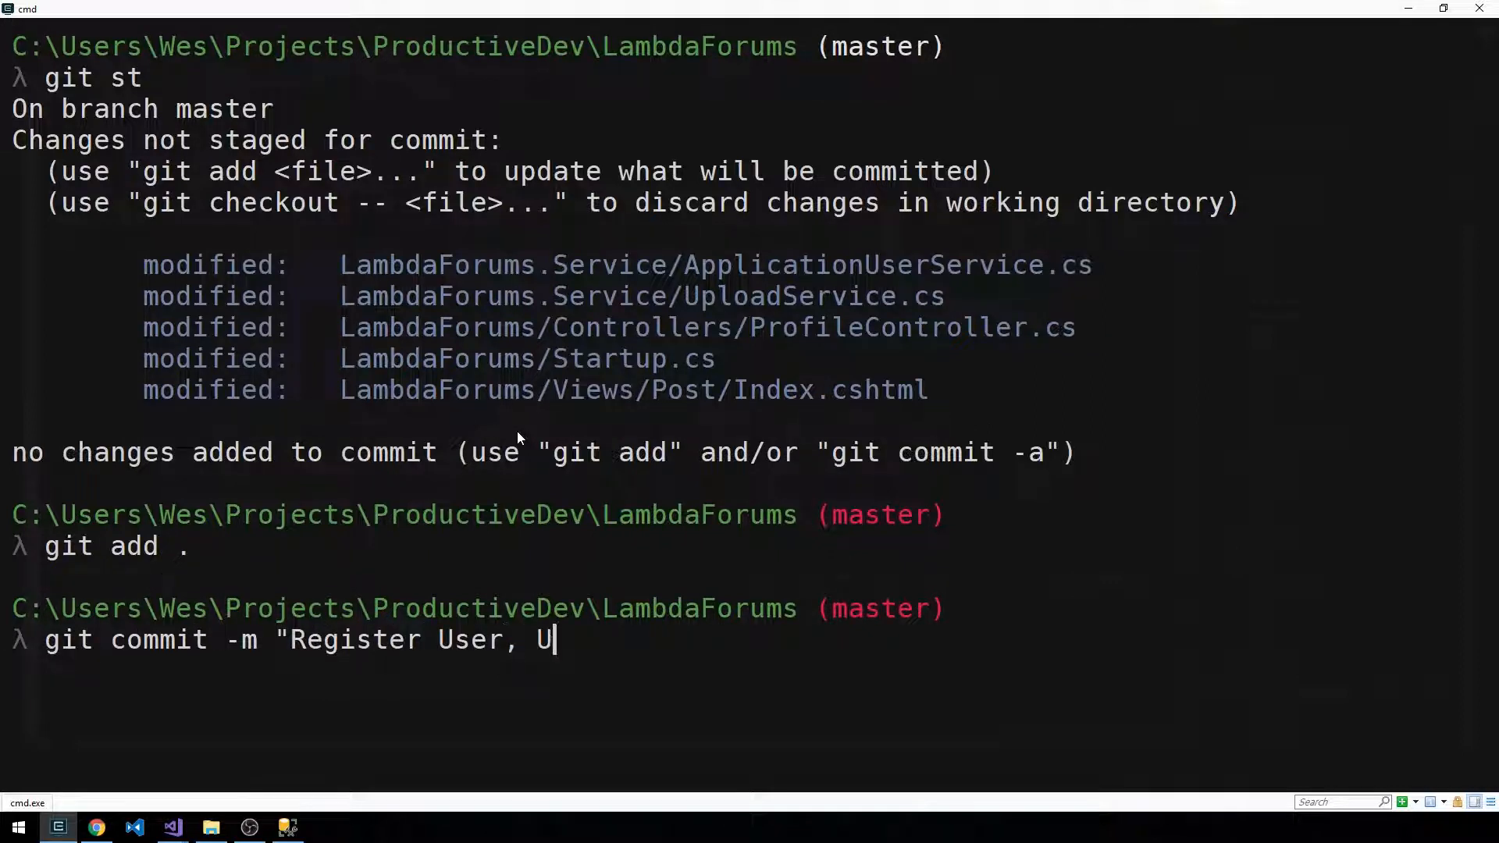
text(pload services)
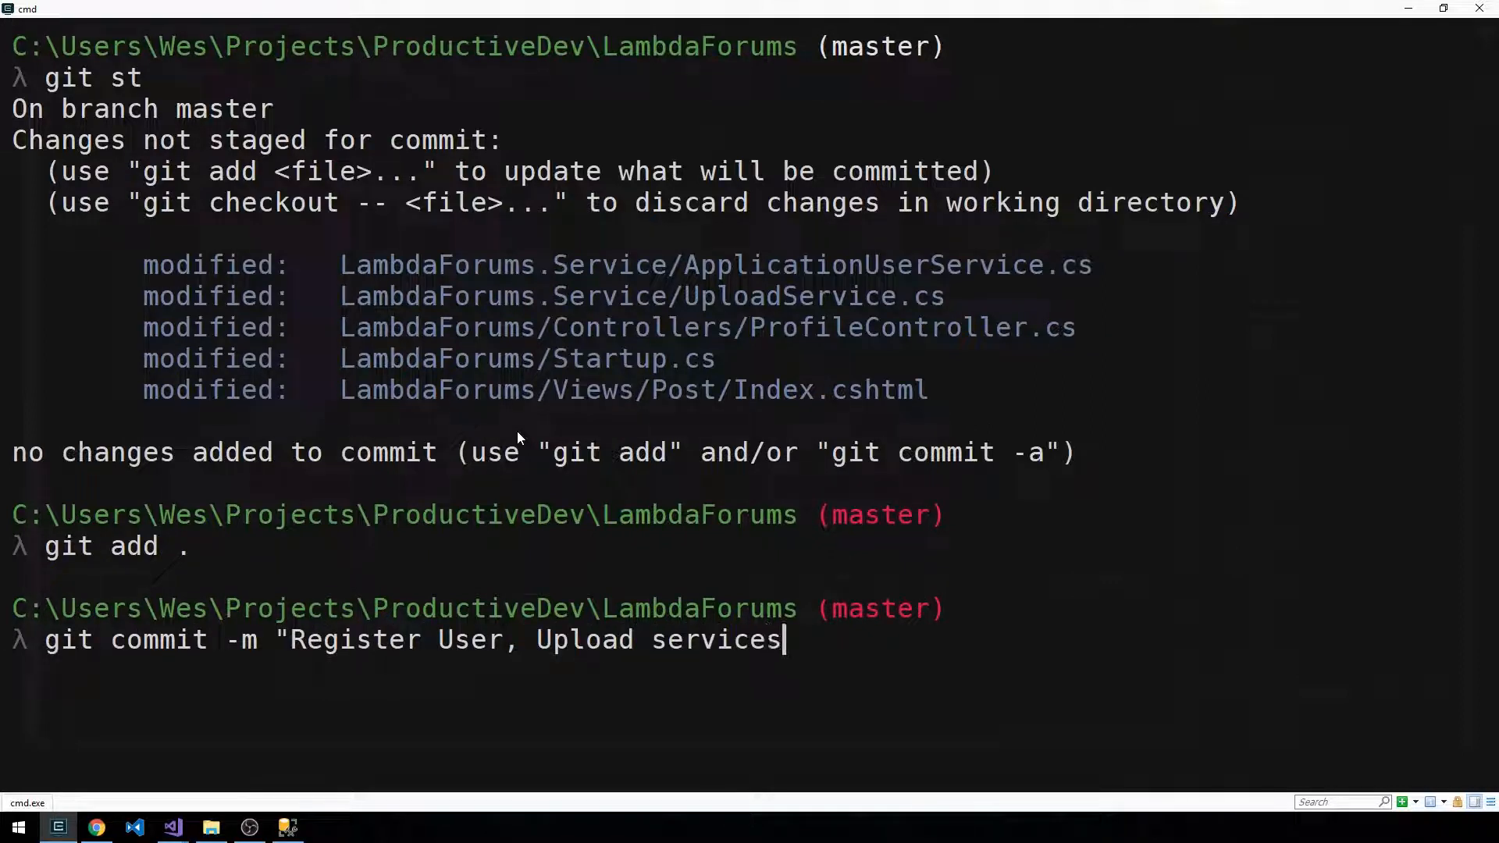
text(, fix typo in Post/Ind)
key(BackSpace)
key(BackSpace)
key(BackSpace)
key(BackSpace)
text(I)
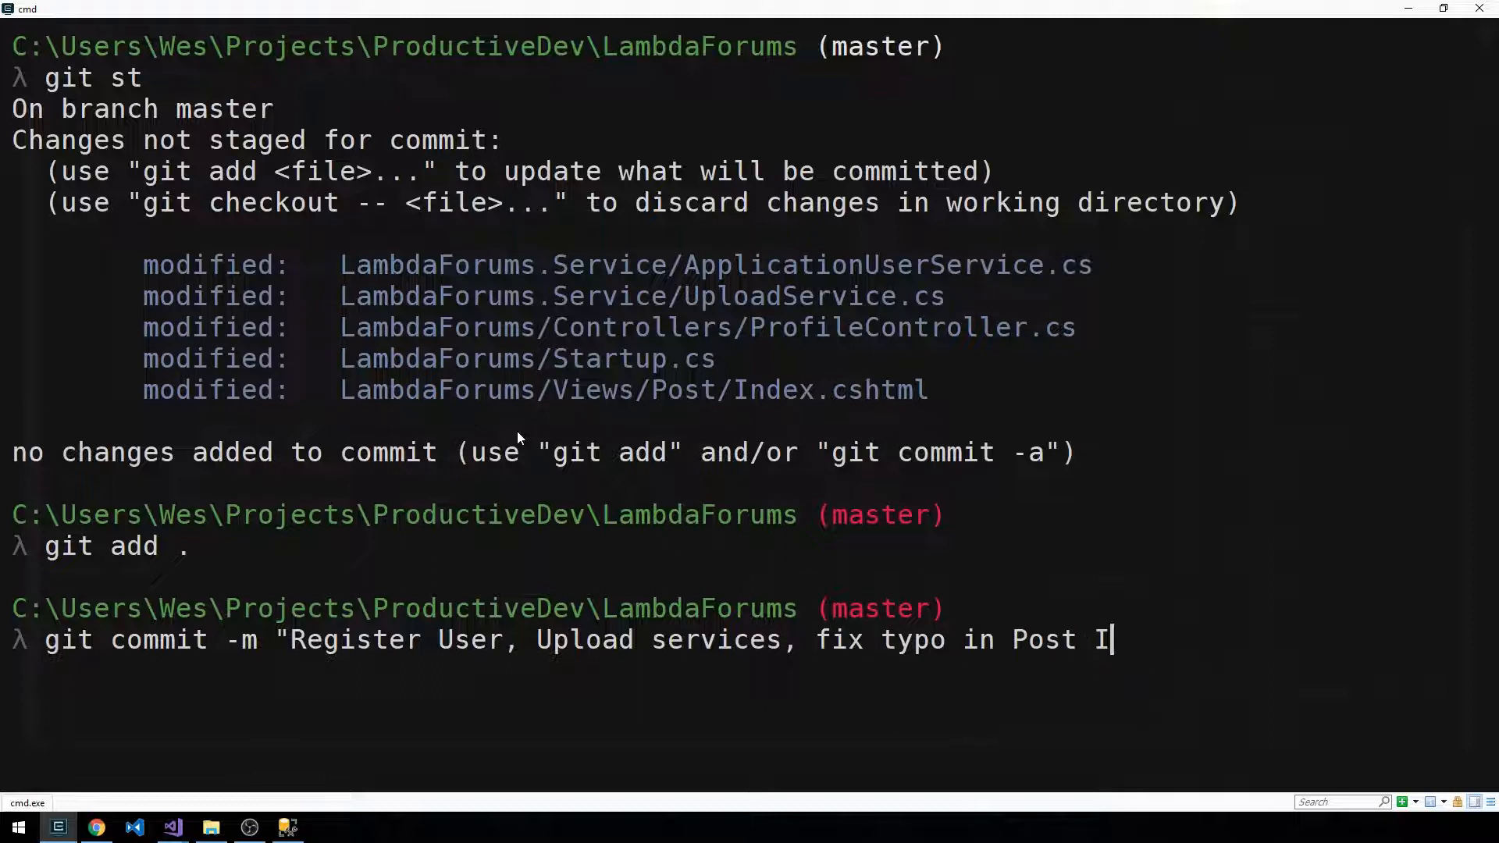
key(BackSpace)
text(Index vi)
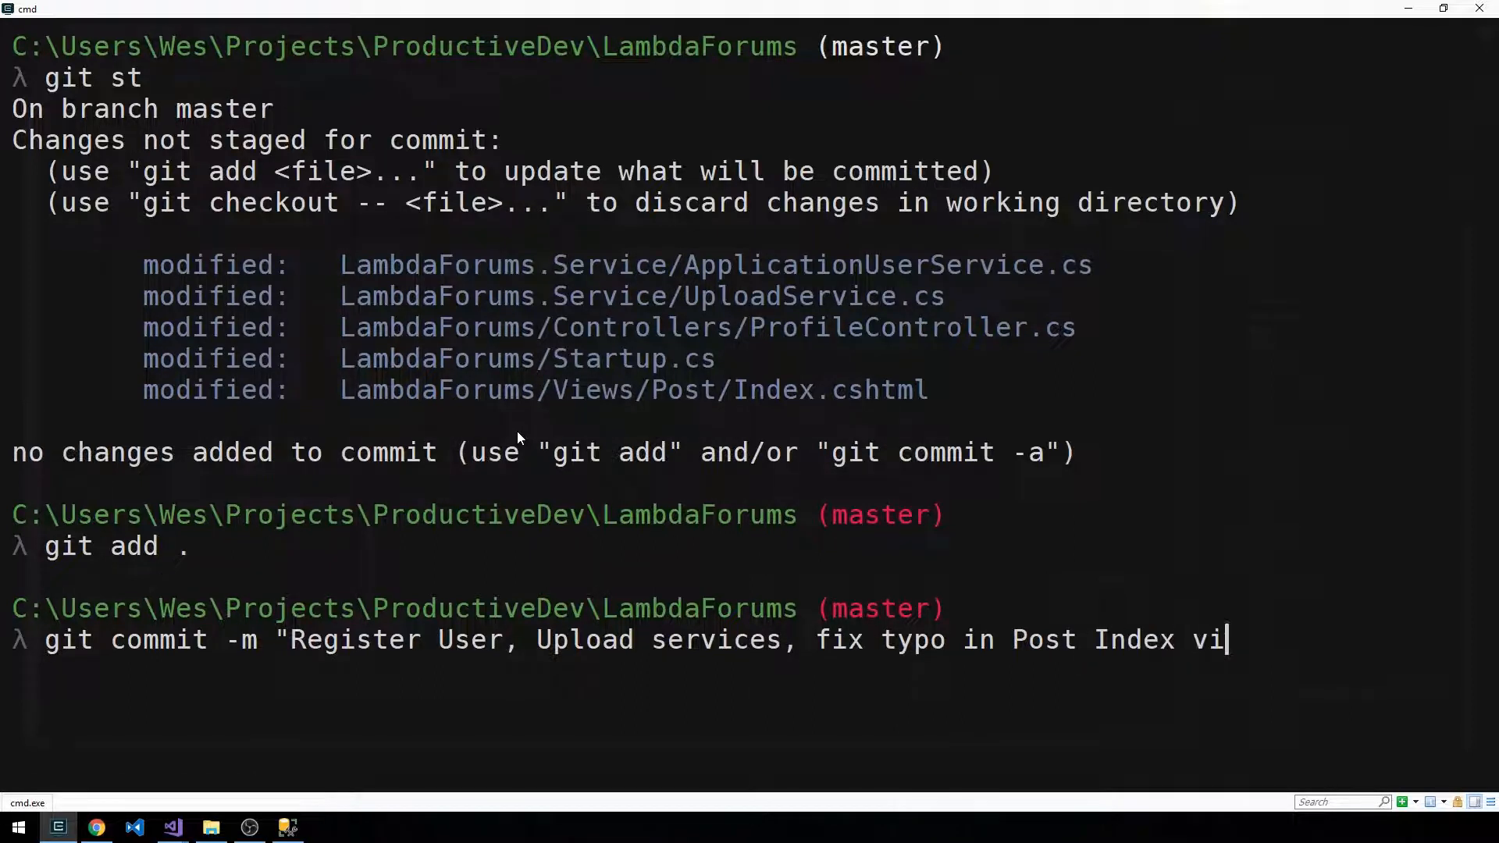
text(ew.)
key(BackSpace)
text(")
key(Return)
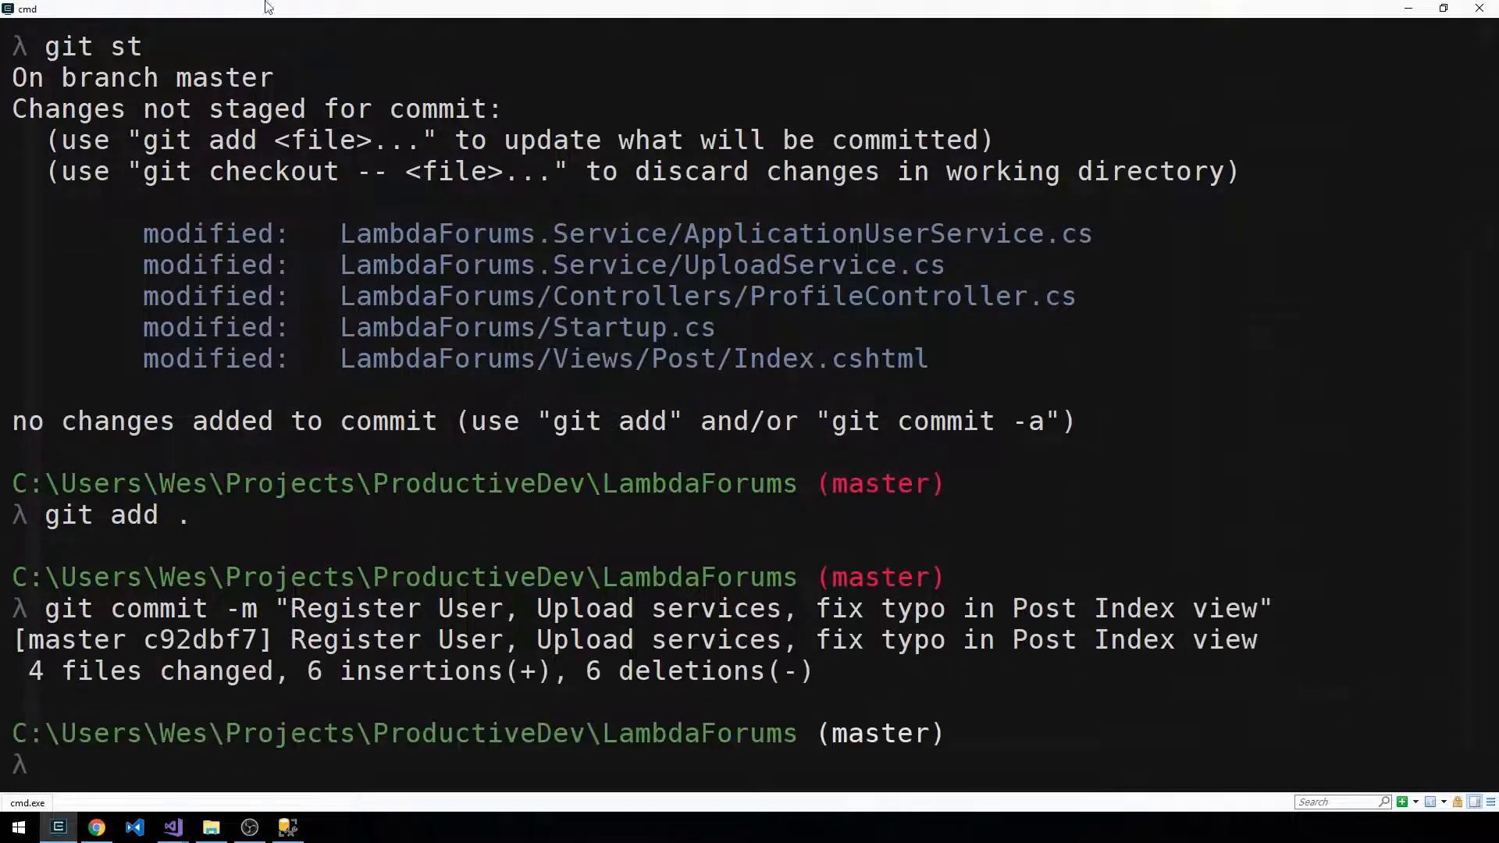
key(alt+Tab)
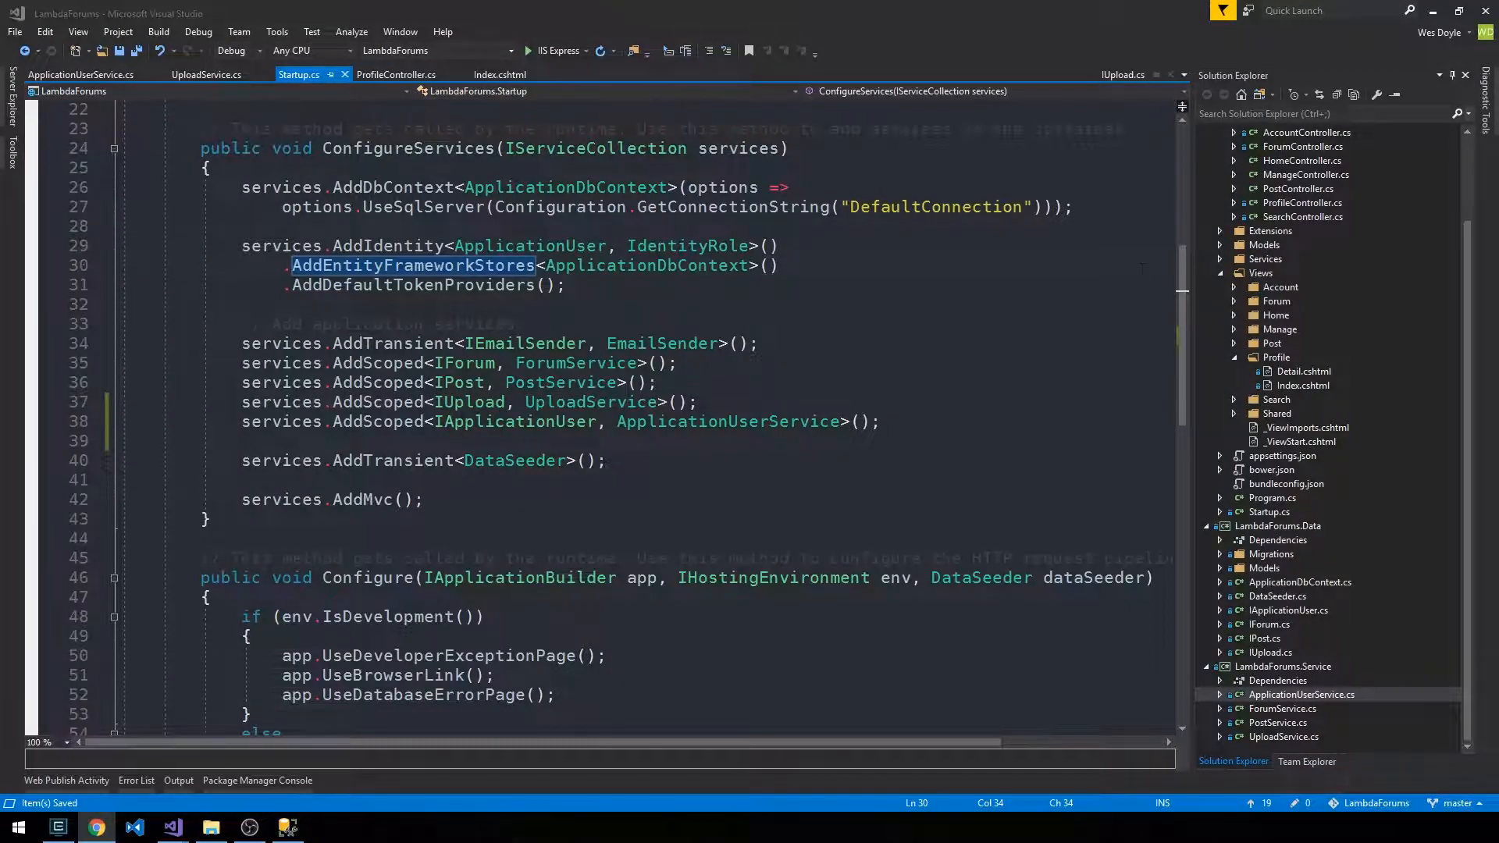
scroll(1359, 377, up, 1)
Open ProfileController.cs and then the Views > Profile > Detail.cshtml view
double_click(1303, 245)
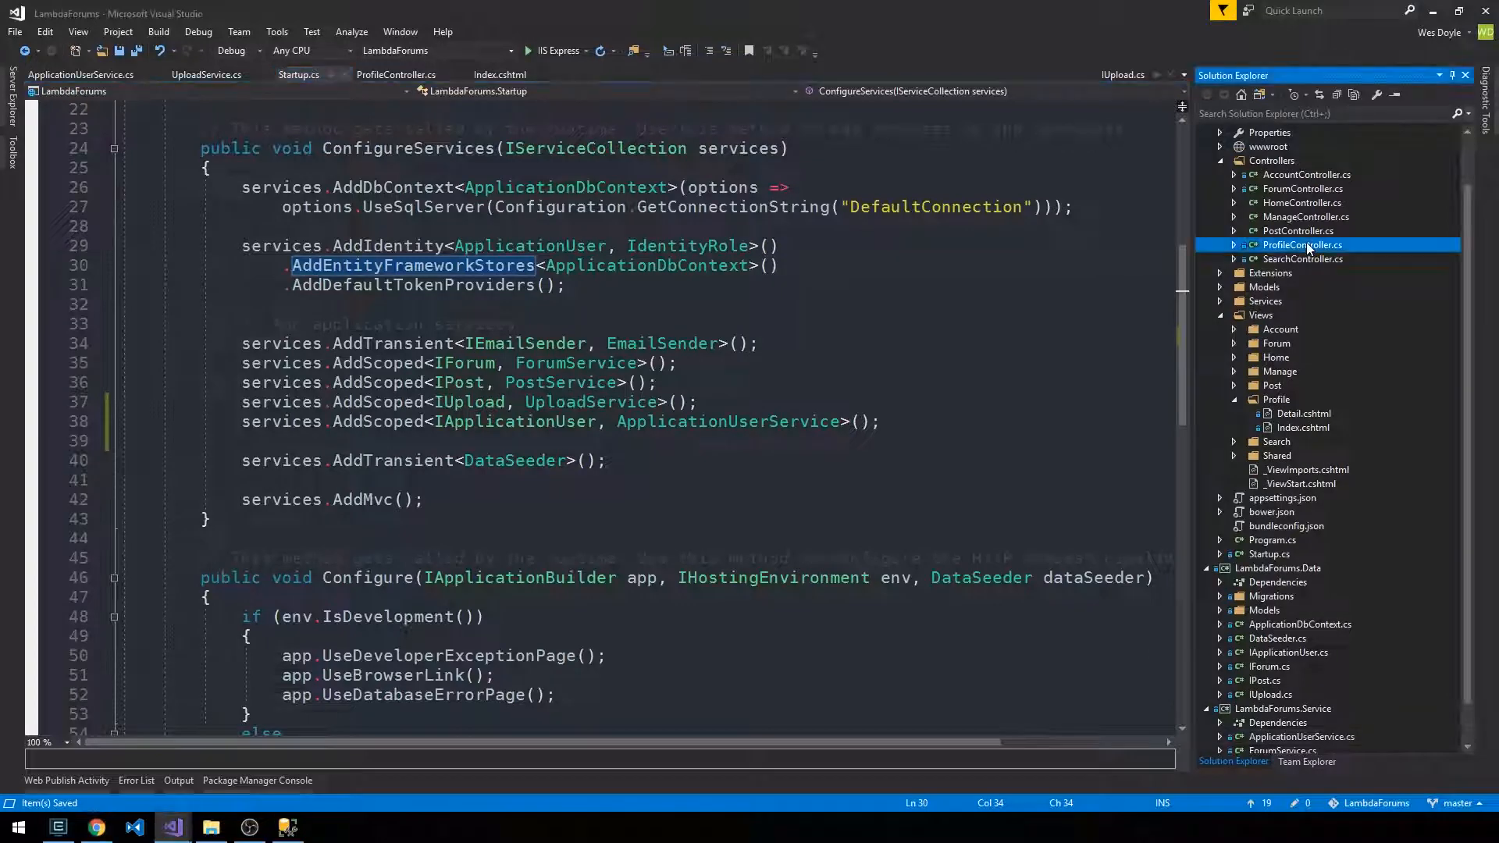
scroll(586, 409, down, 4)
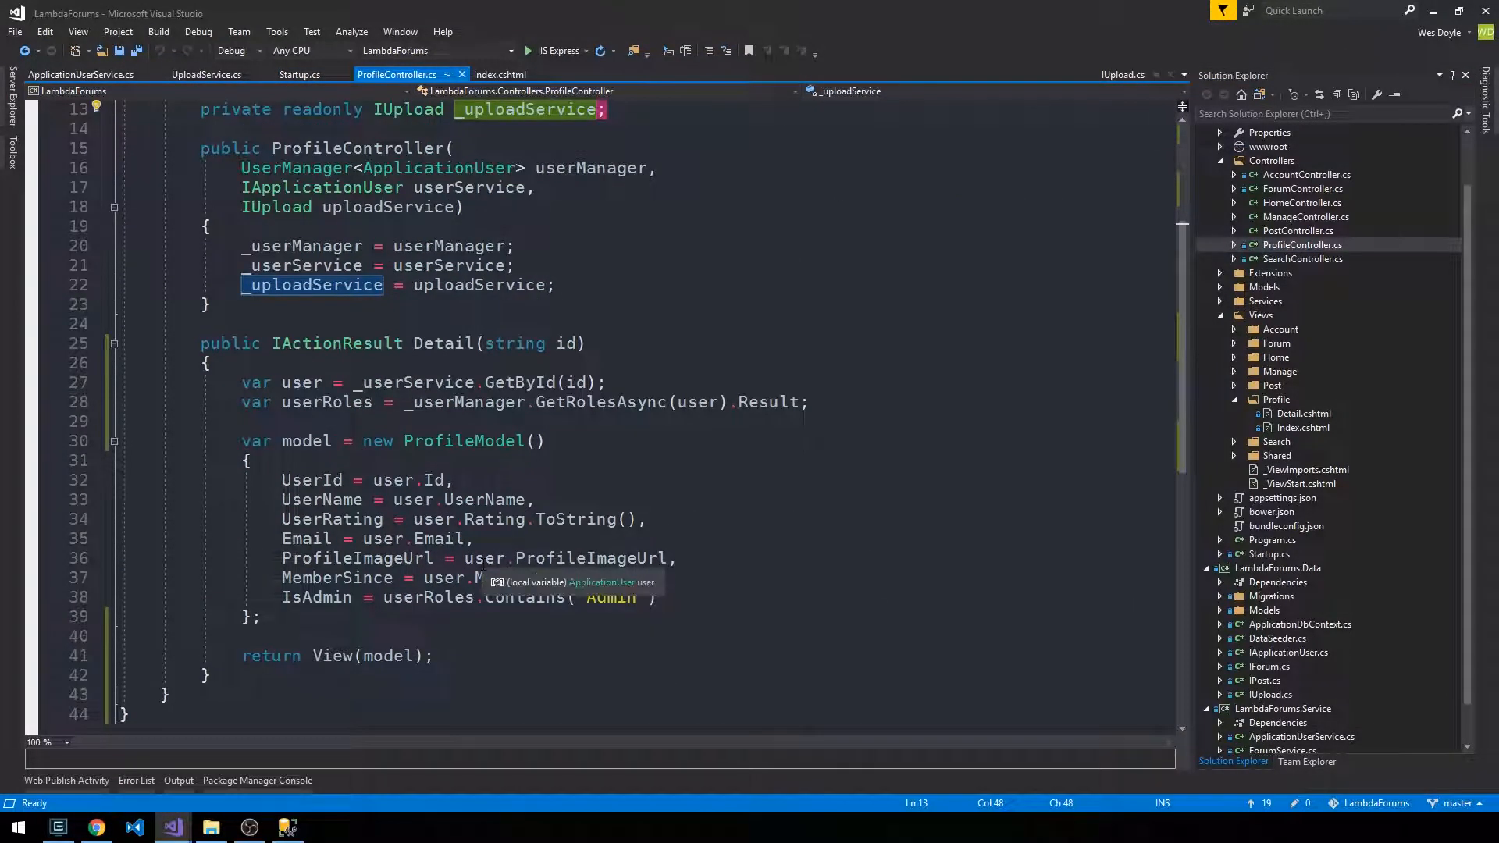
click(1236, 399)
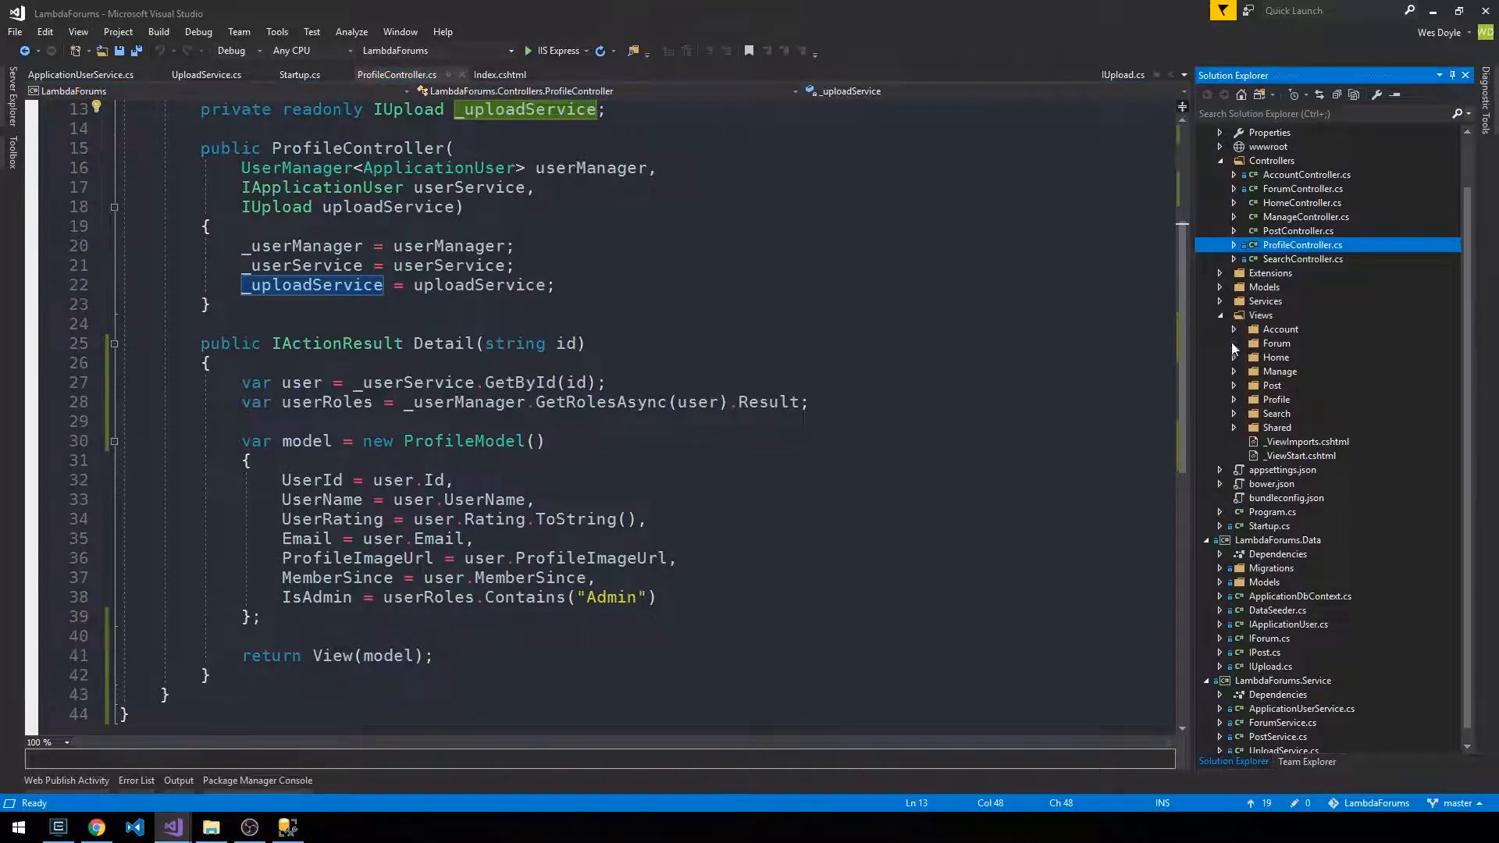
click(1236, 400)
double_click(1300, 413)
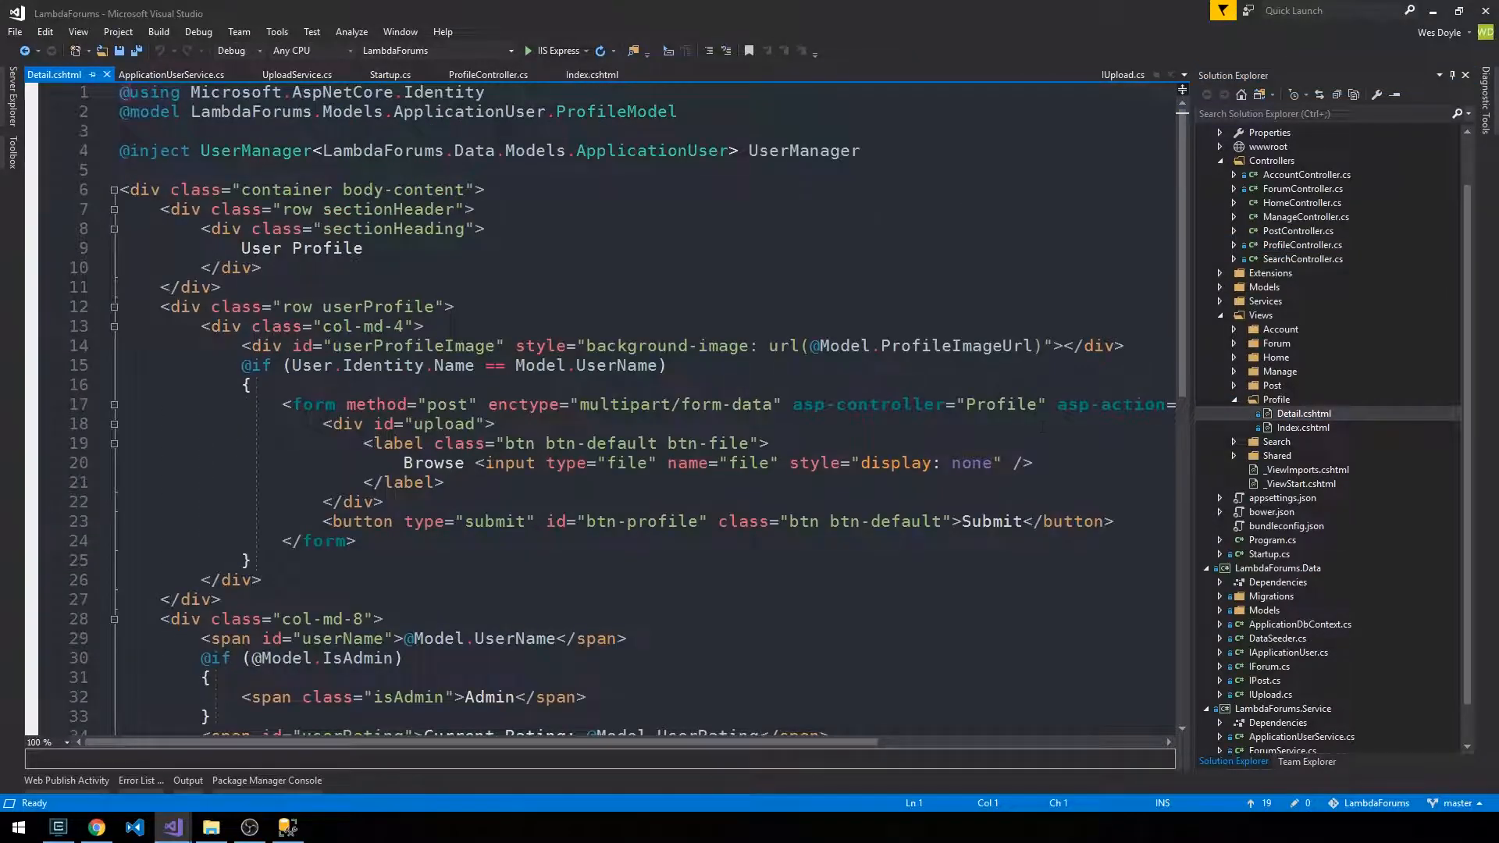
scroll(586, 410, down, 5)
scroll(585, 411, up, 5)
scroll(585, 409, down, 4)
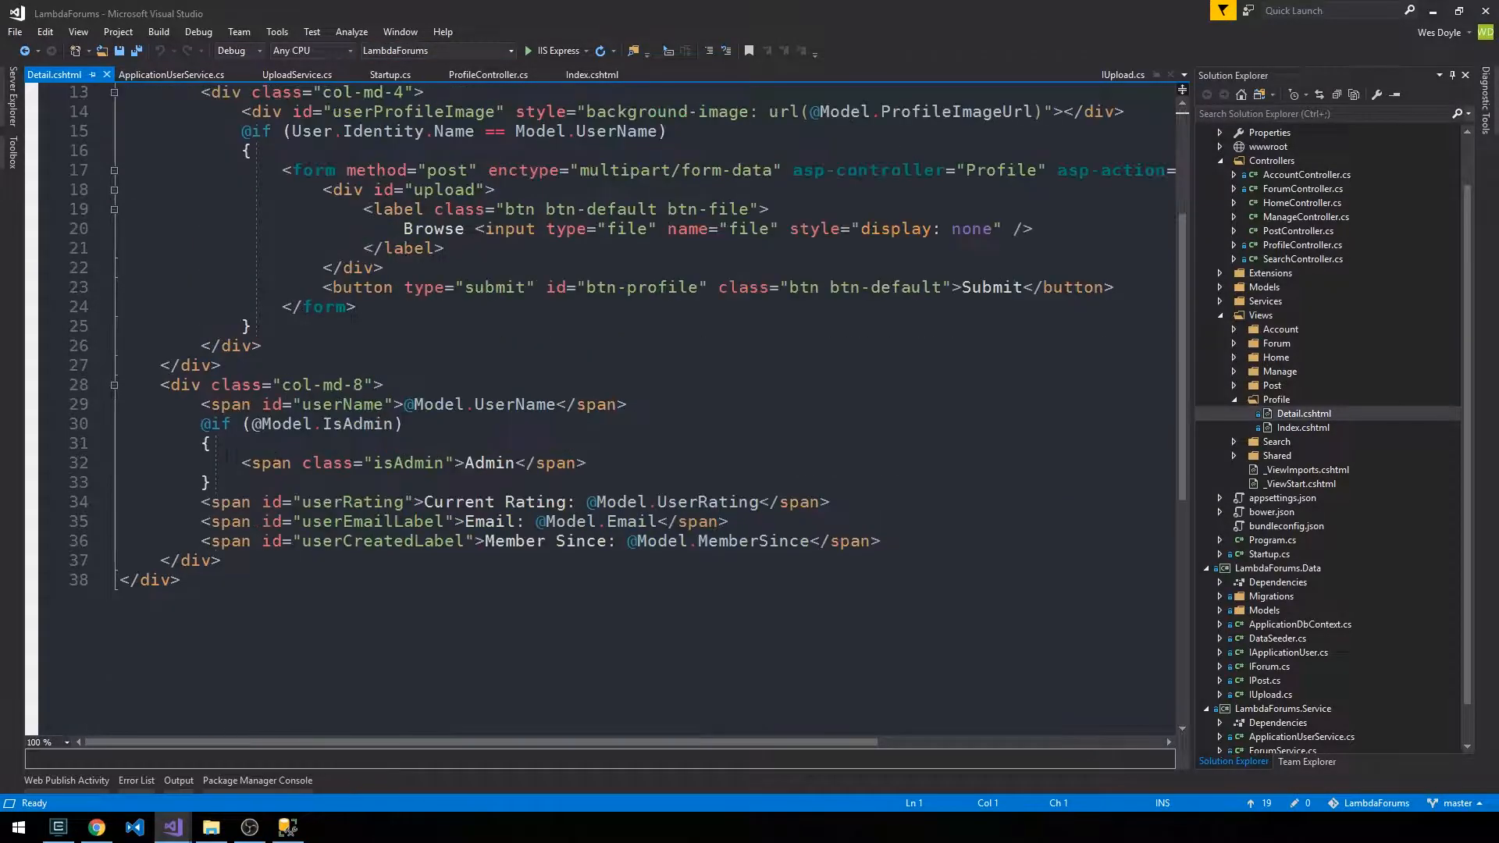
key(v)
key(j)
key(j)
key(j)
key(Escape)
scroll(585, 410, up, 4)
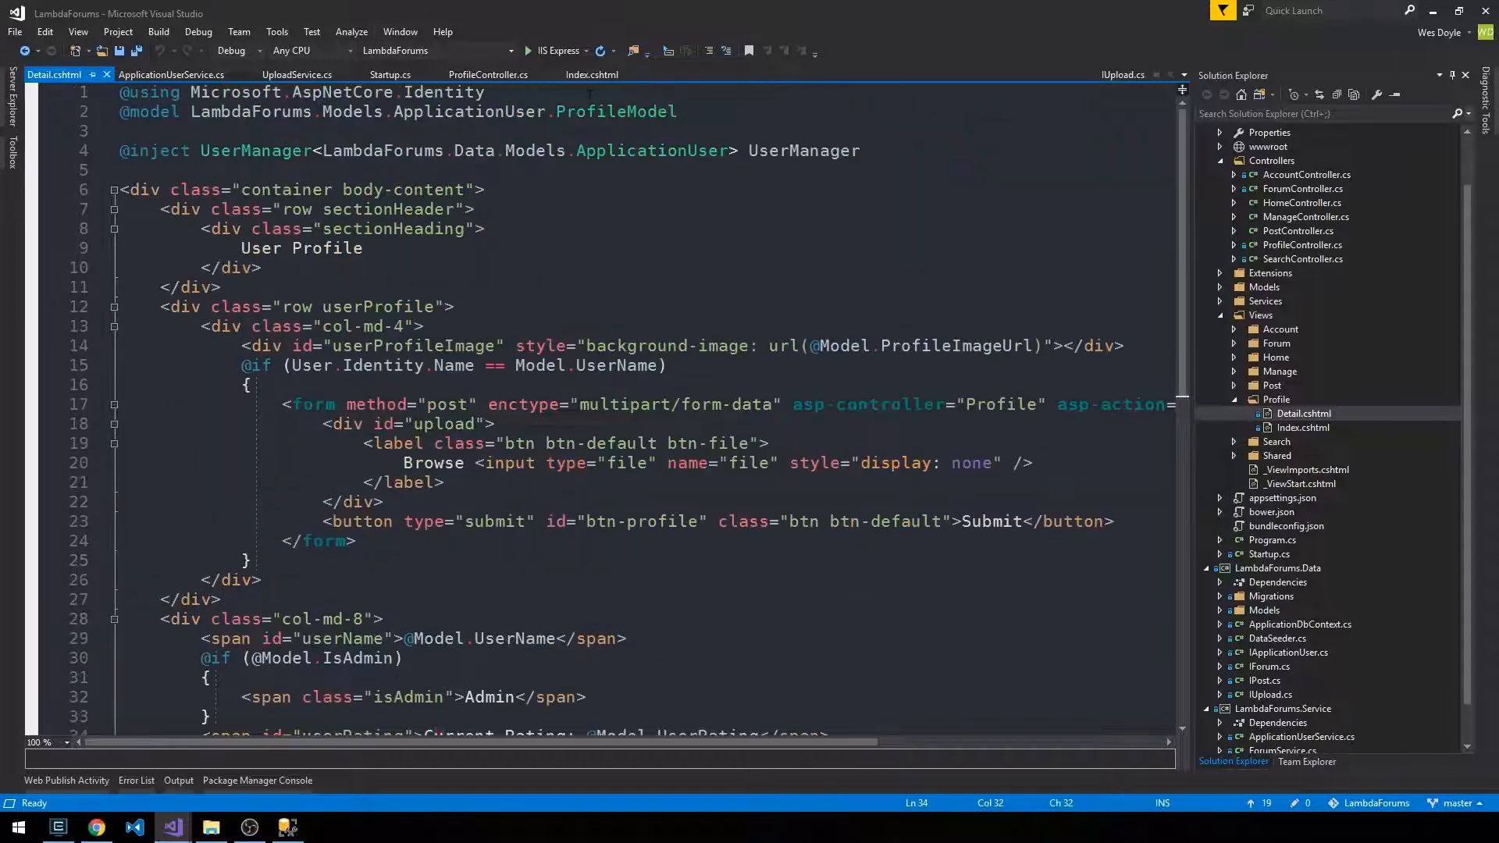
scroll(403, 535, down, 6)
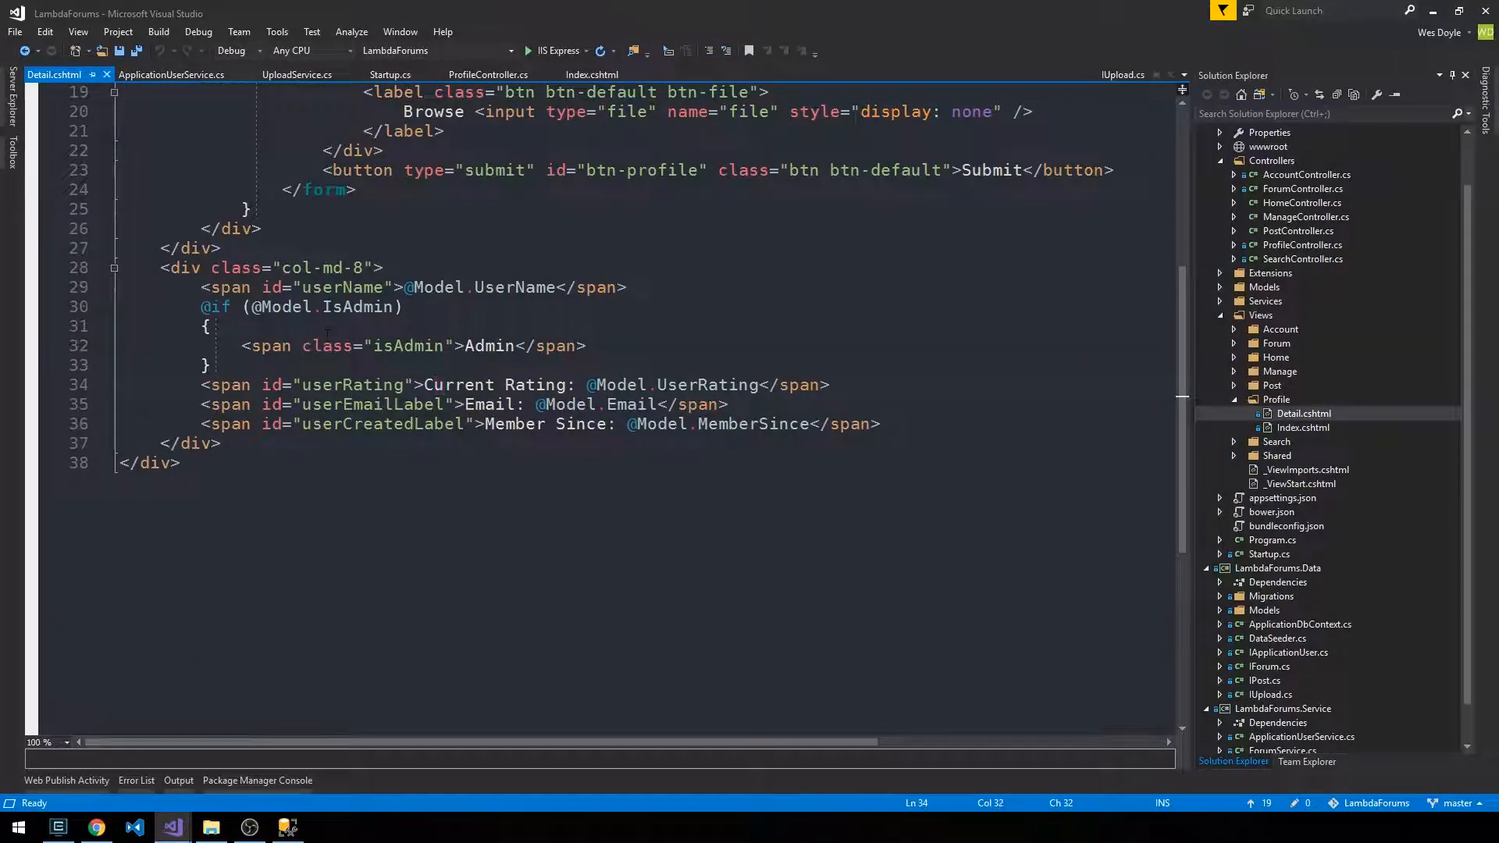
scroll(328, 333, up, 1)
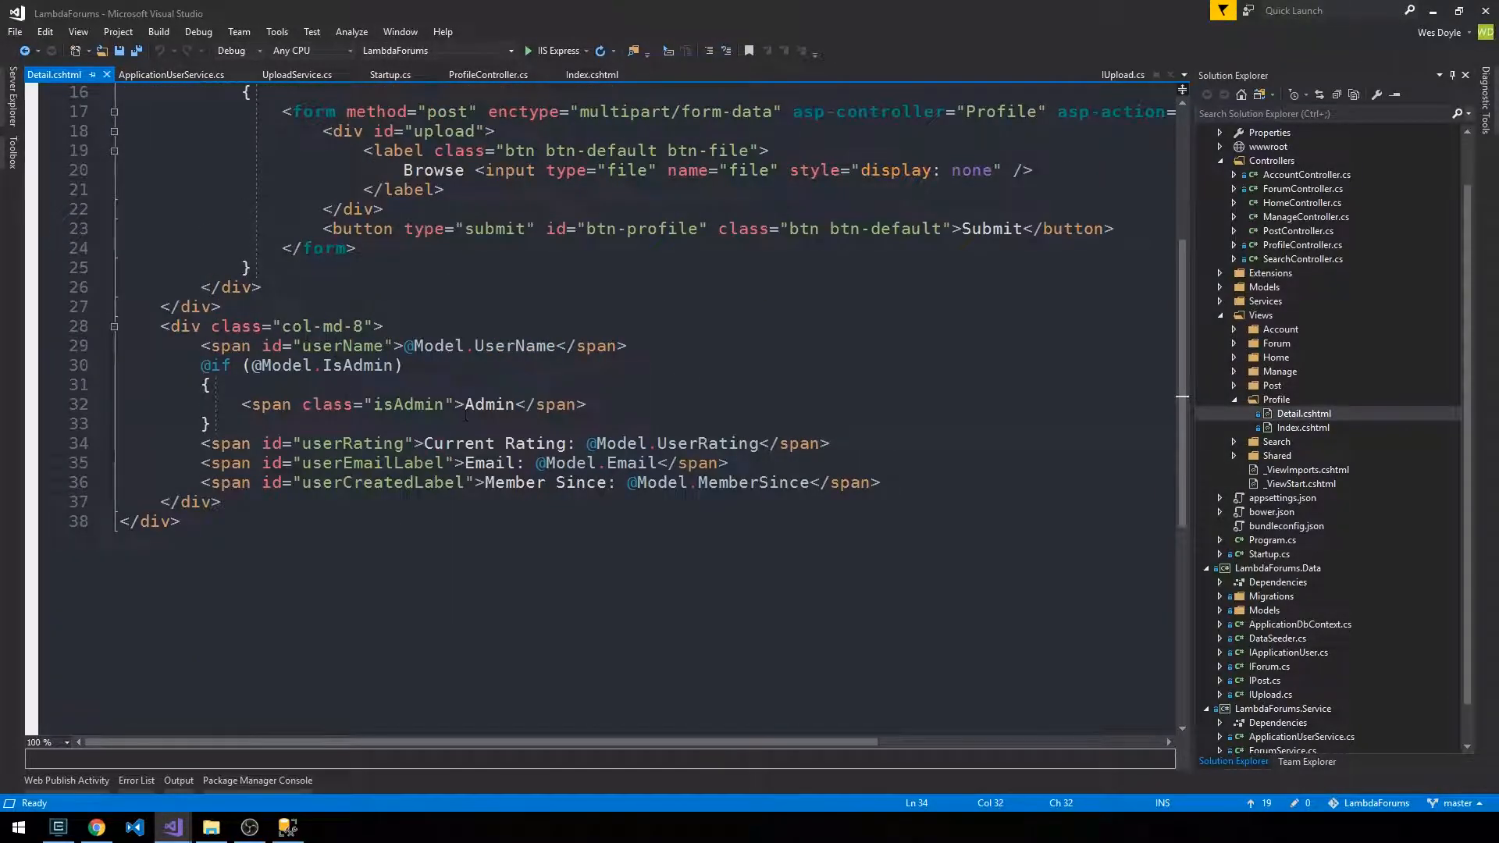
key(k)
key(k)
key(k)
key(shift+v)
key(Escape)
key(j)
key(k)
key(End)
key(a)
Inspect the _userManager.GetRolesAsync lookup and the userRoles.Contains("Admin") check in ProfileController
click(475, 75)
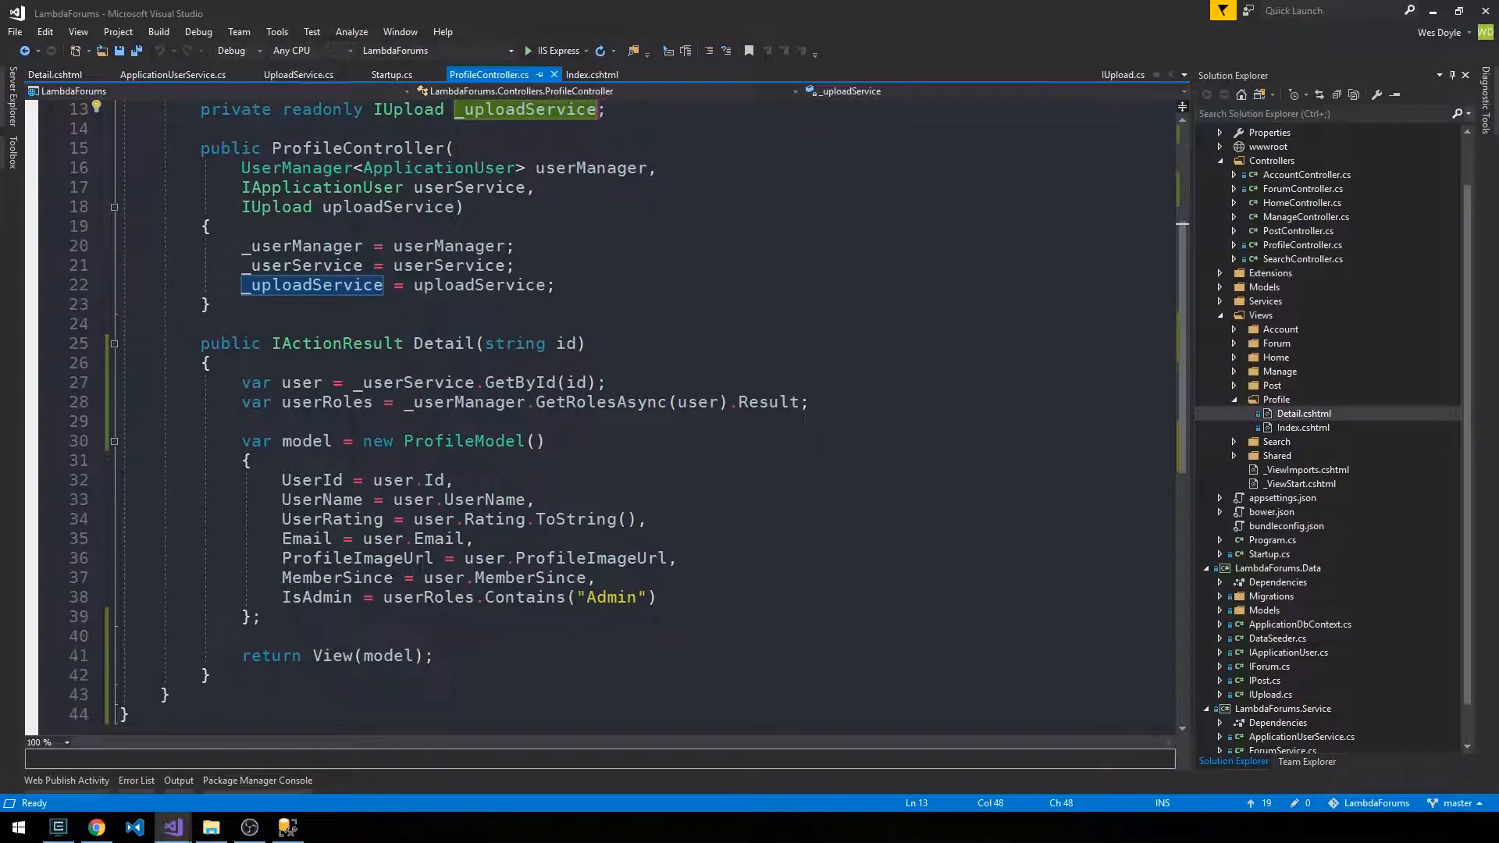
double_click(421, 600)
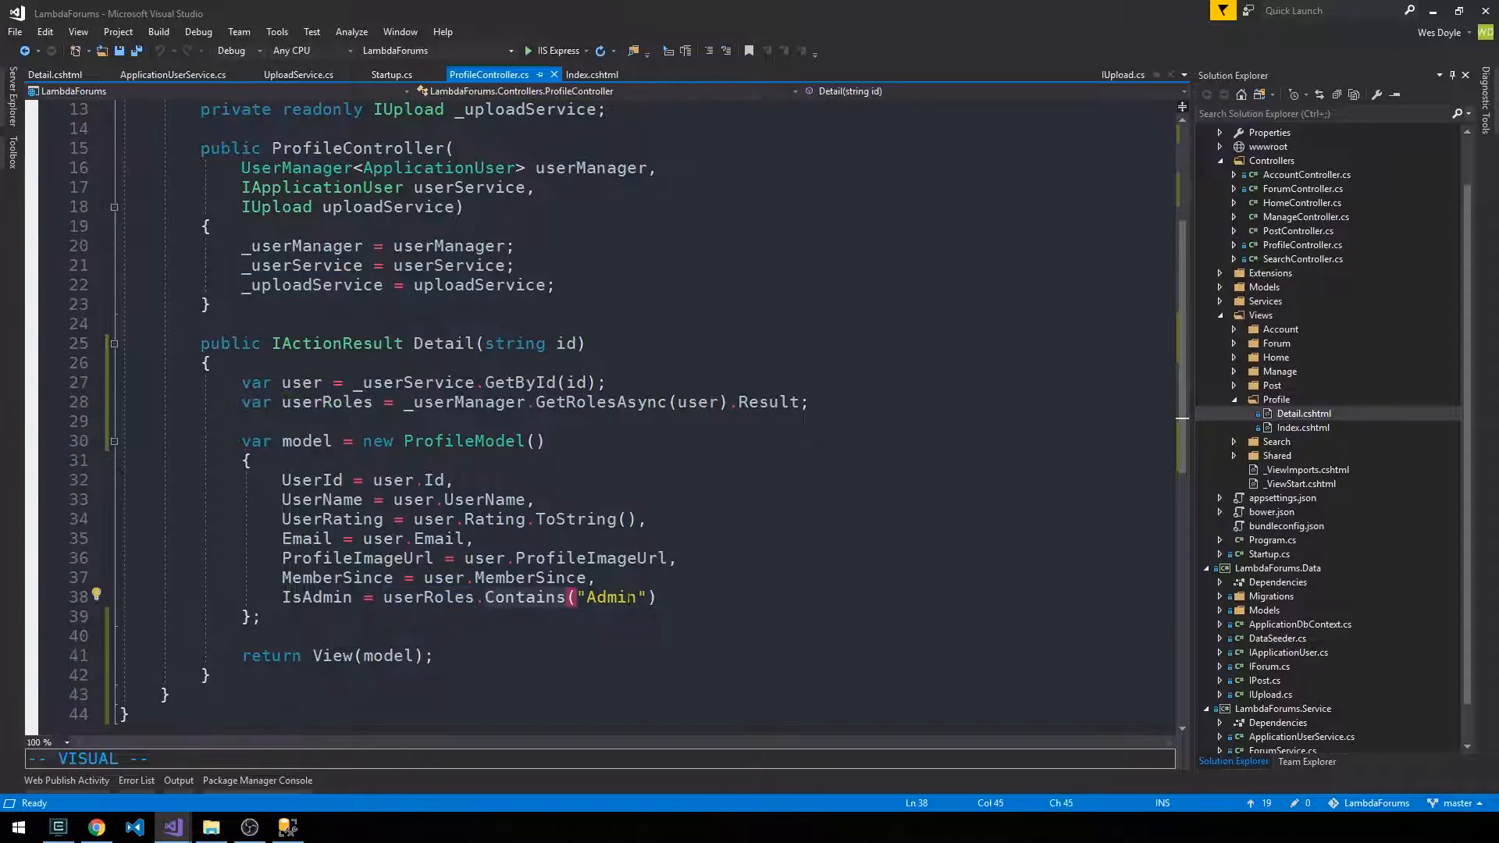
click(569, 598)
click(457, 402)
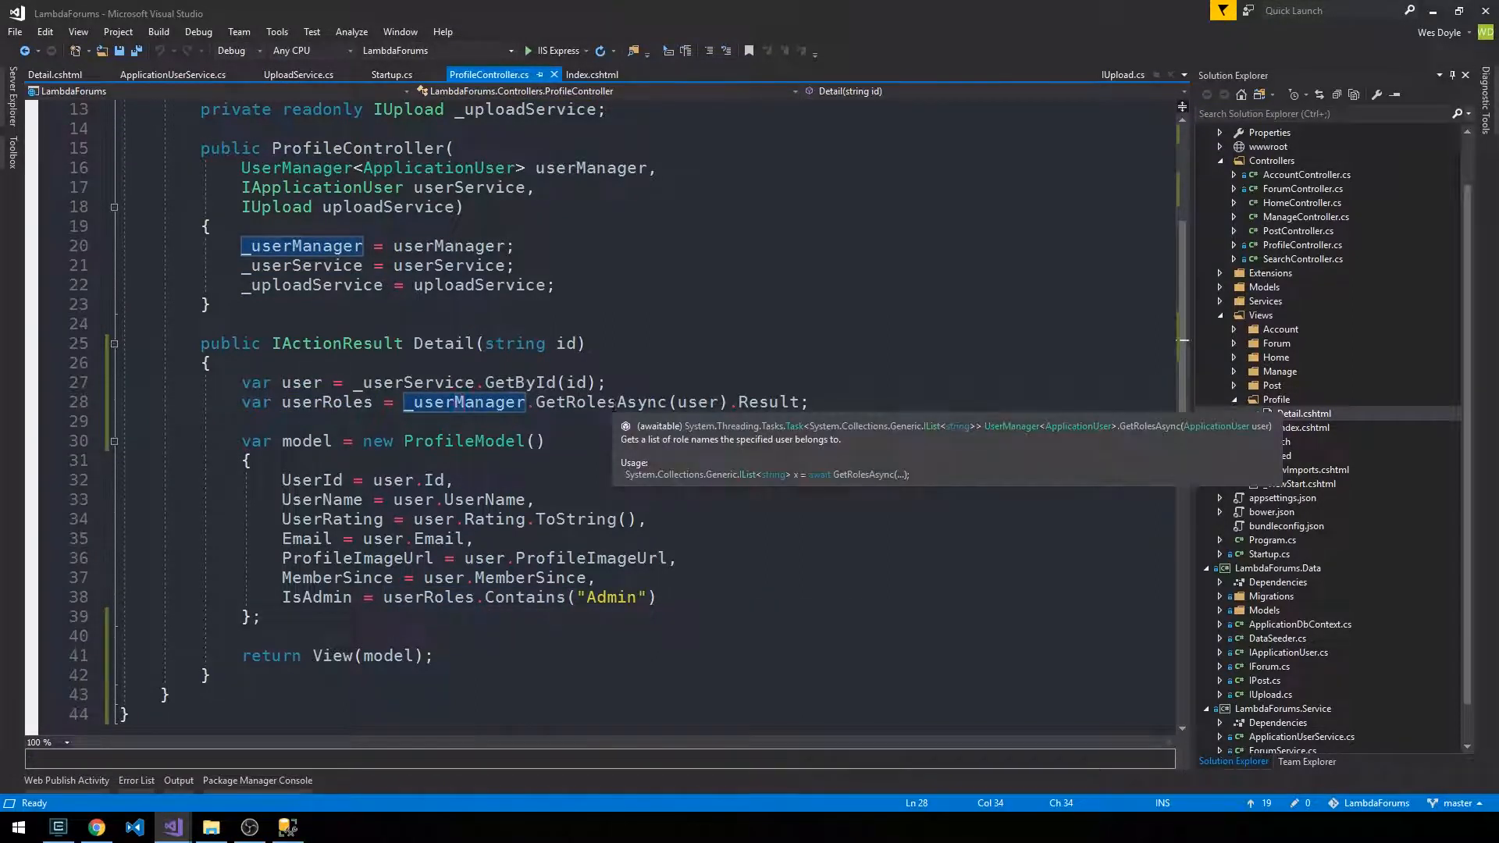
click(618, 402)
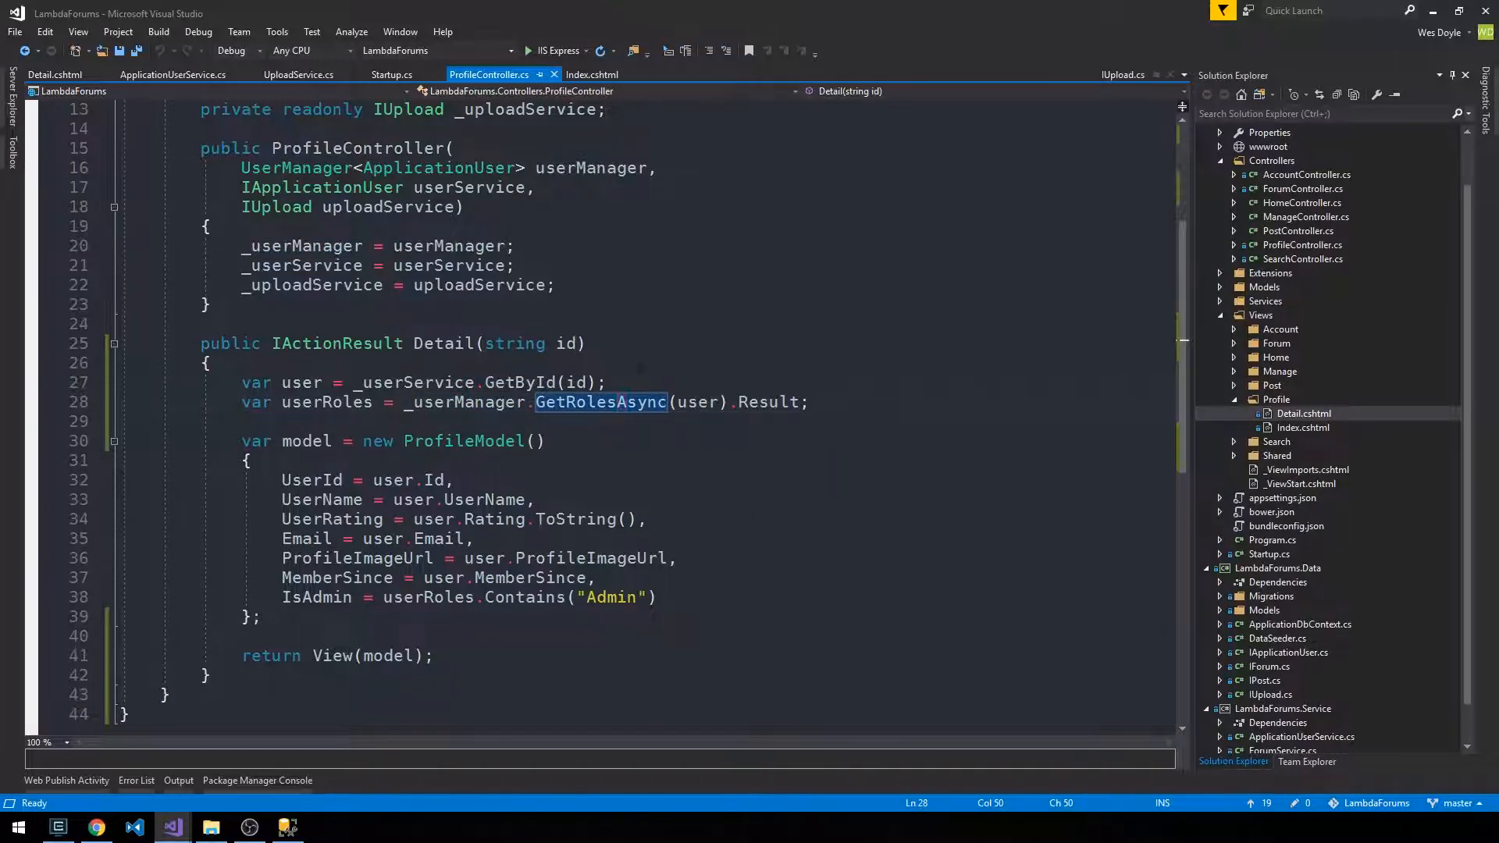
double_click(768, 402)
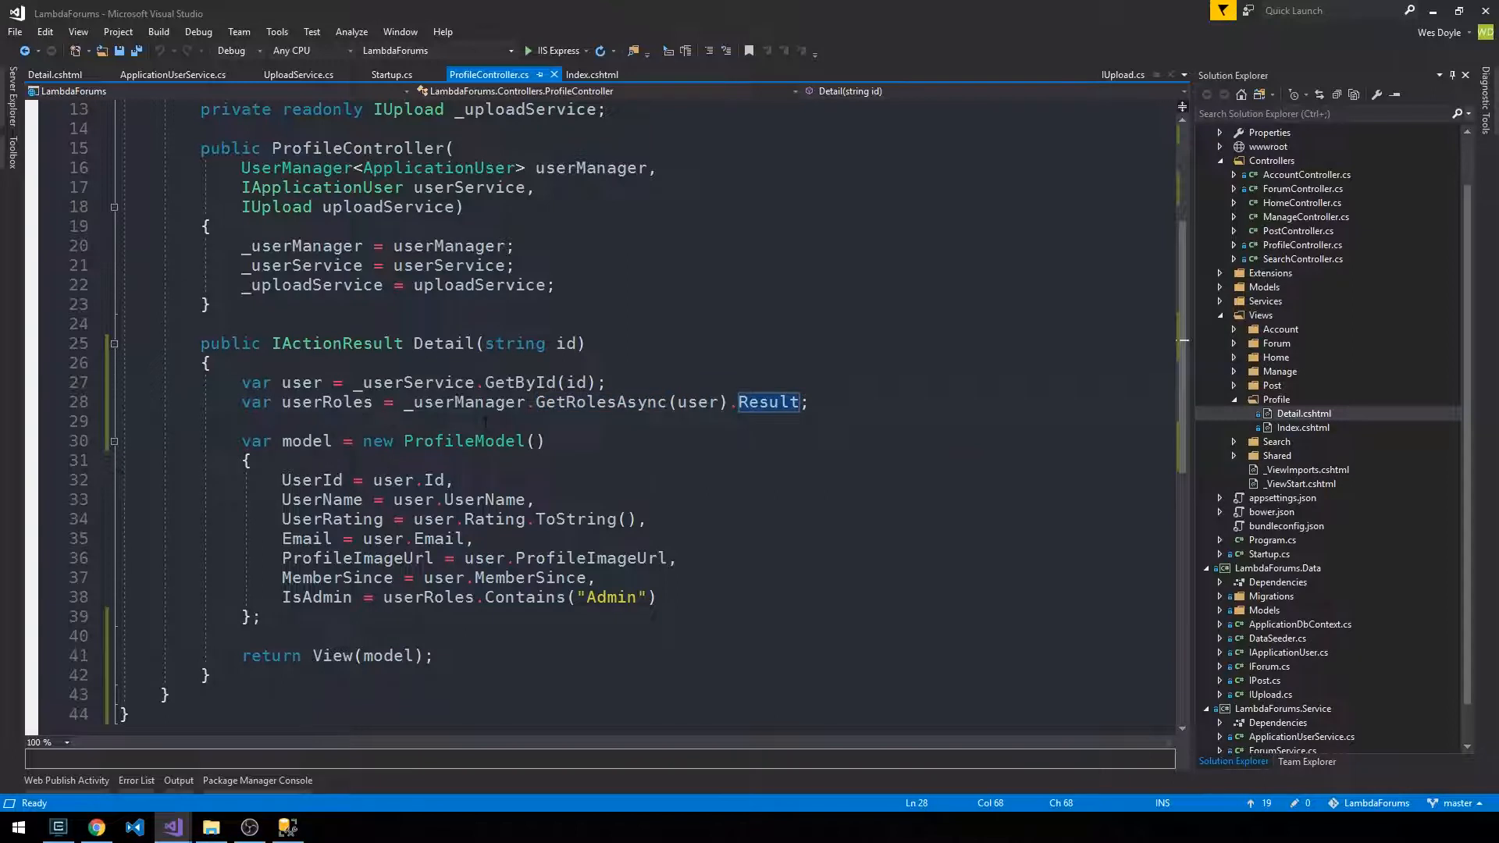
key(Down)
click(613, 598)
key(Escape)
Switch to the SSMS query window and select the table name to replace
click(287, 828)
drag(511, 113, 455, 113)
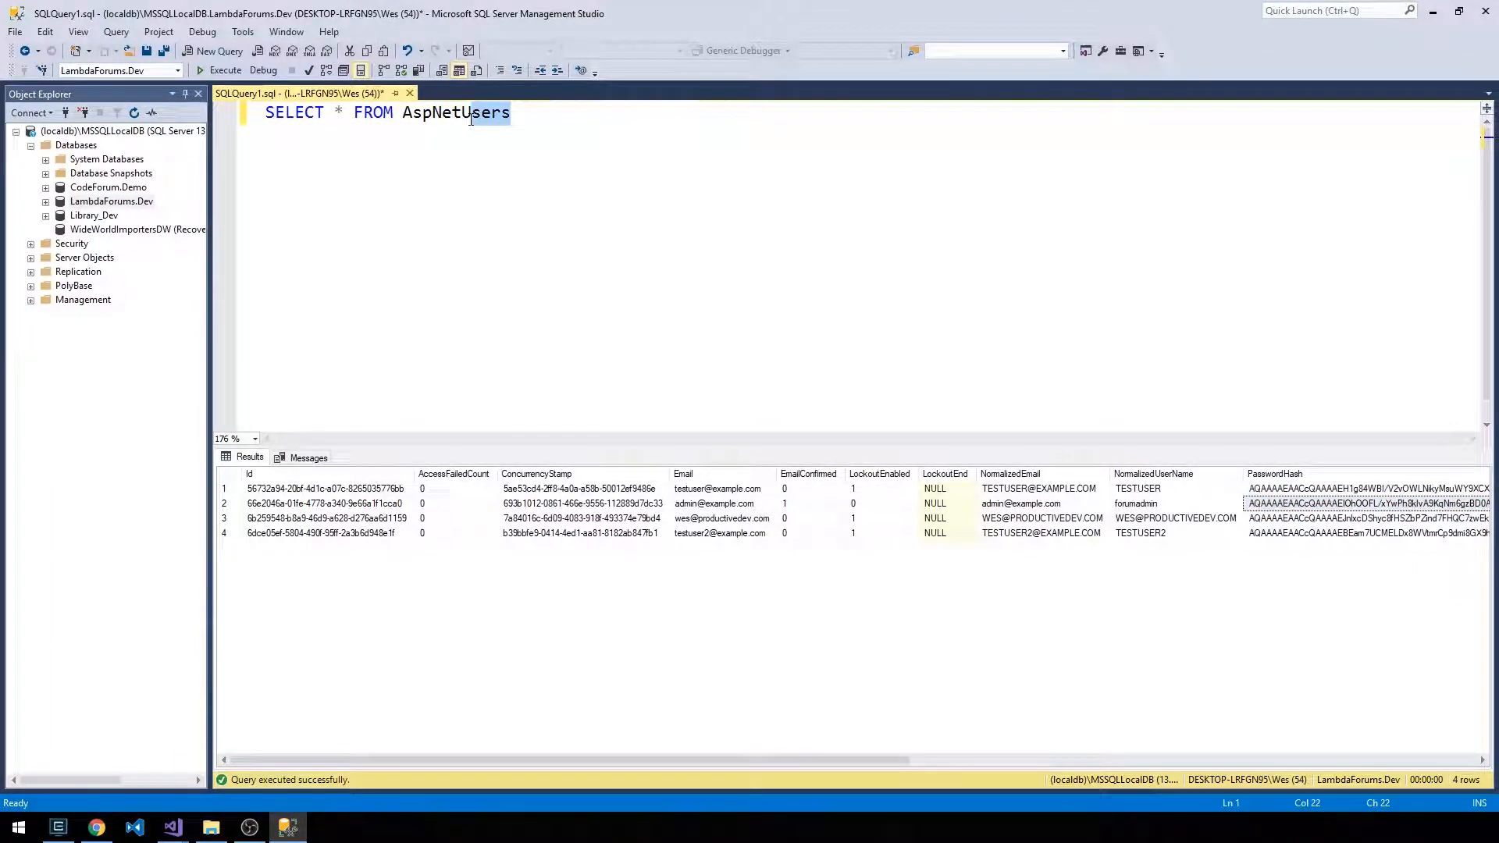
text(tUserR)
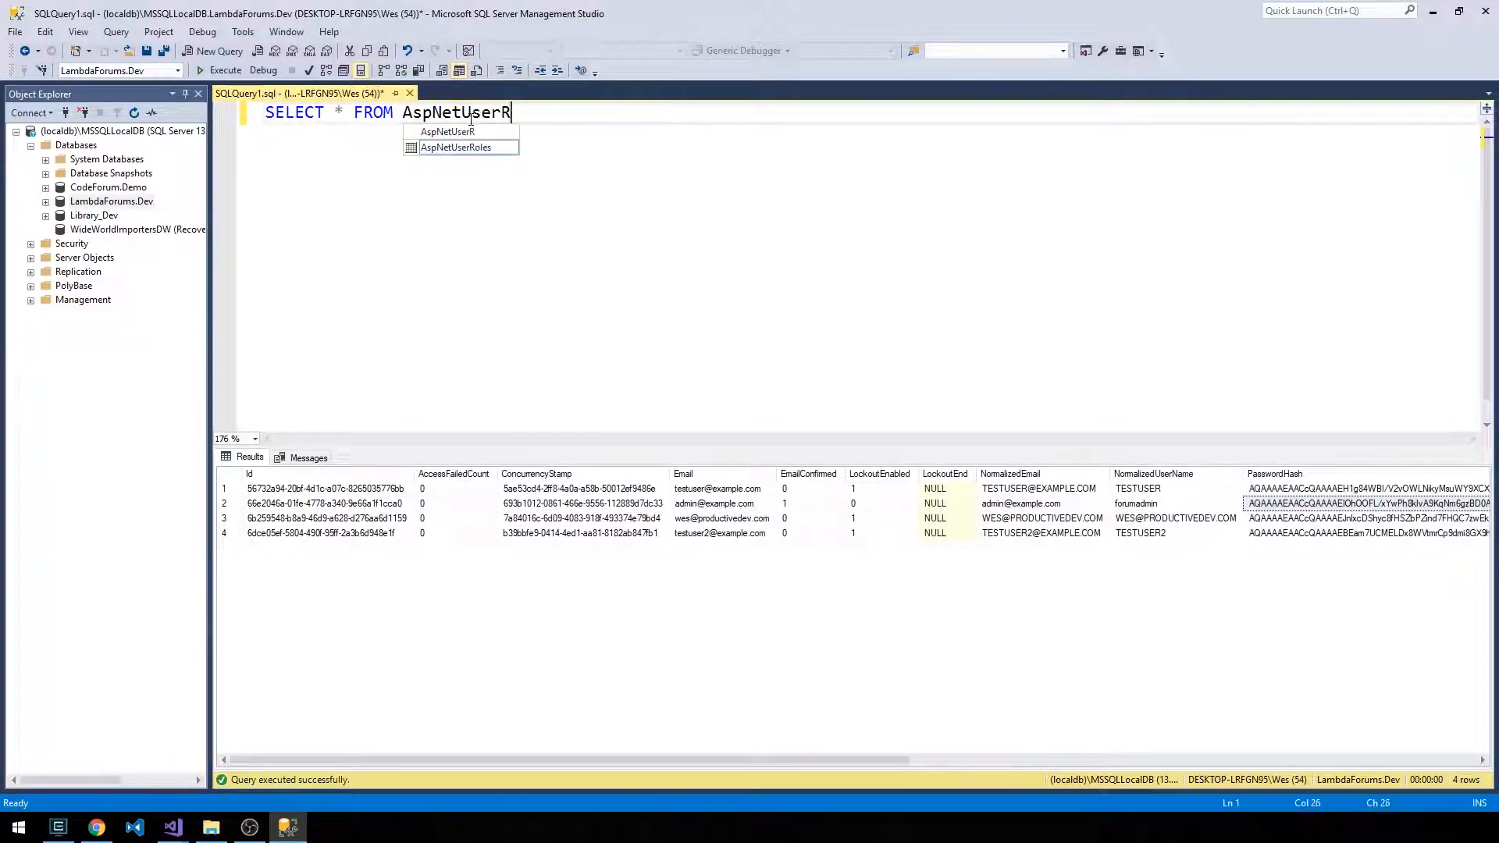
text(oles)
Run SELECT * FROM AspNetUserRoles and check the returned UserId and RoleId pair
key(F5)
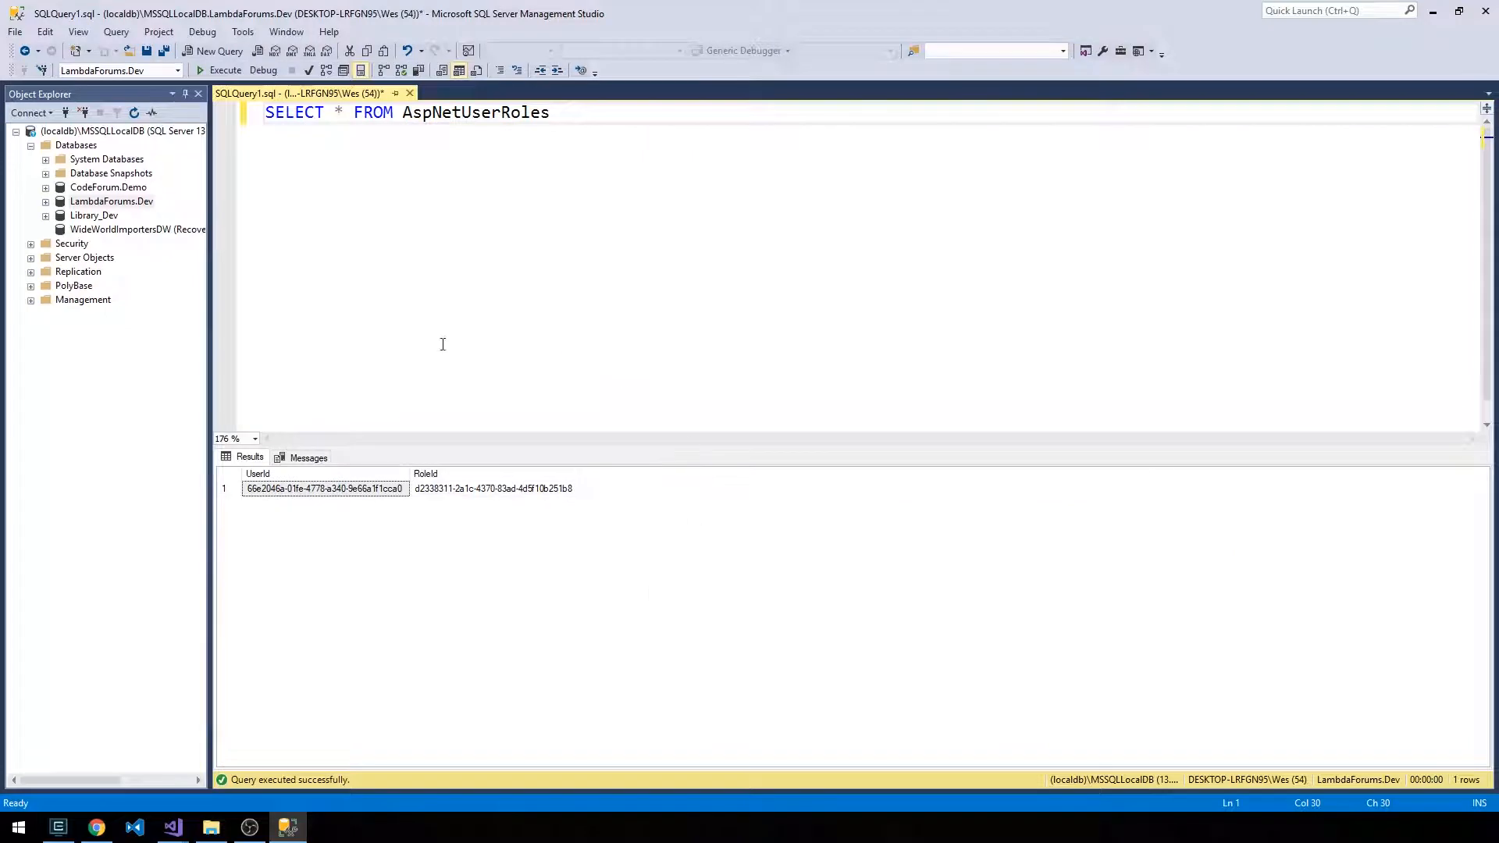
click(329, 488)
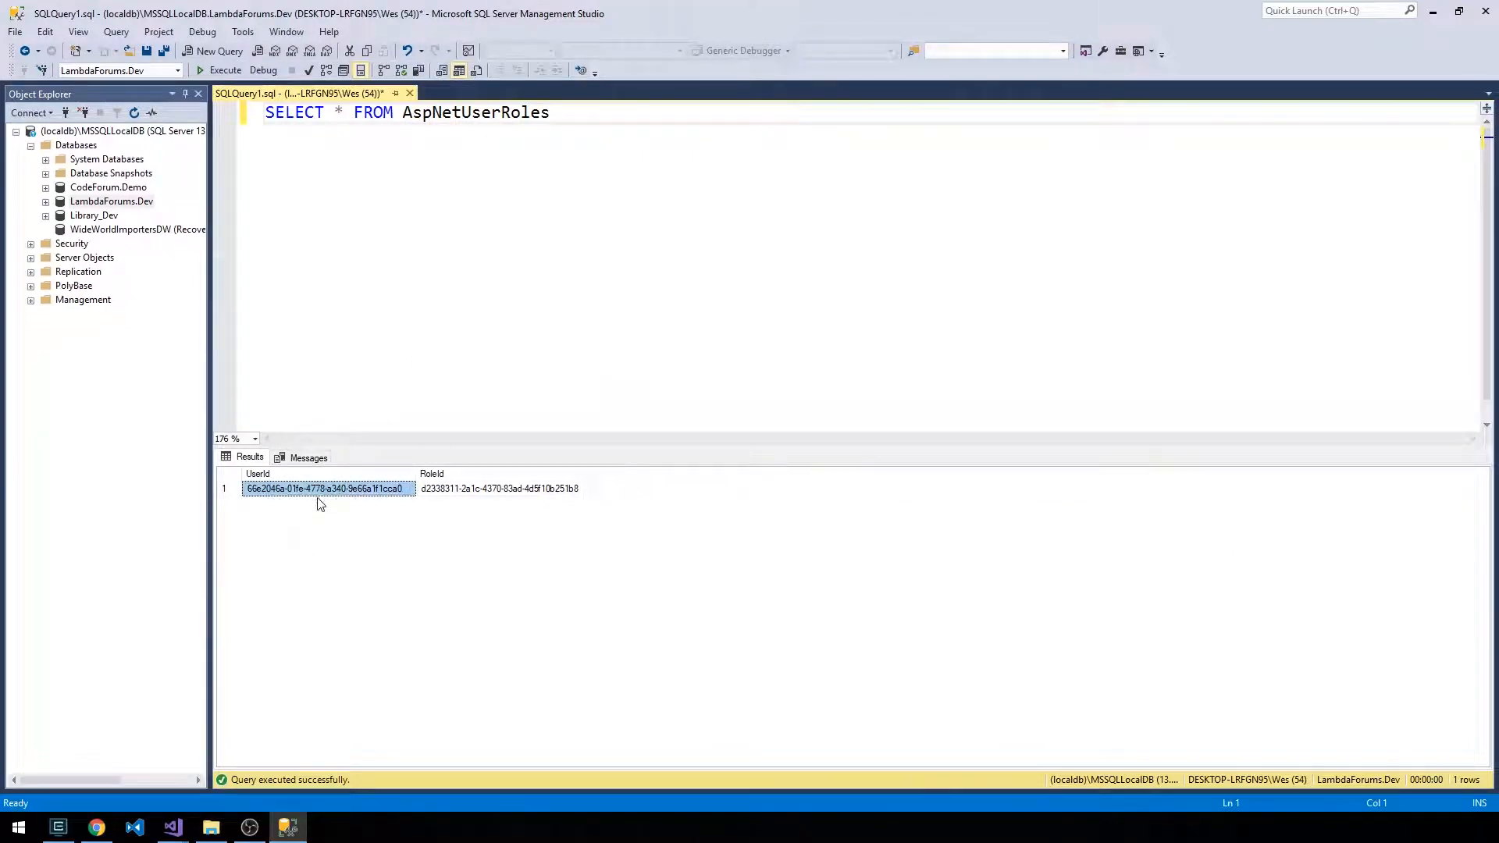
click(448, 490)
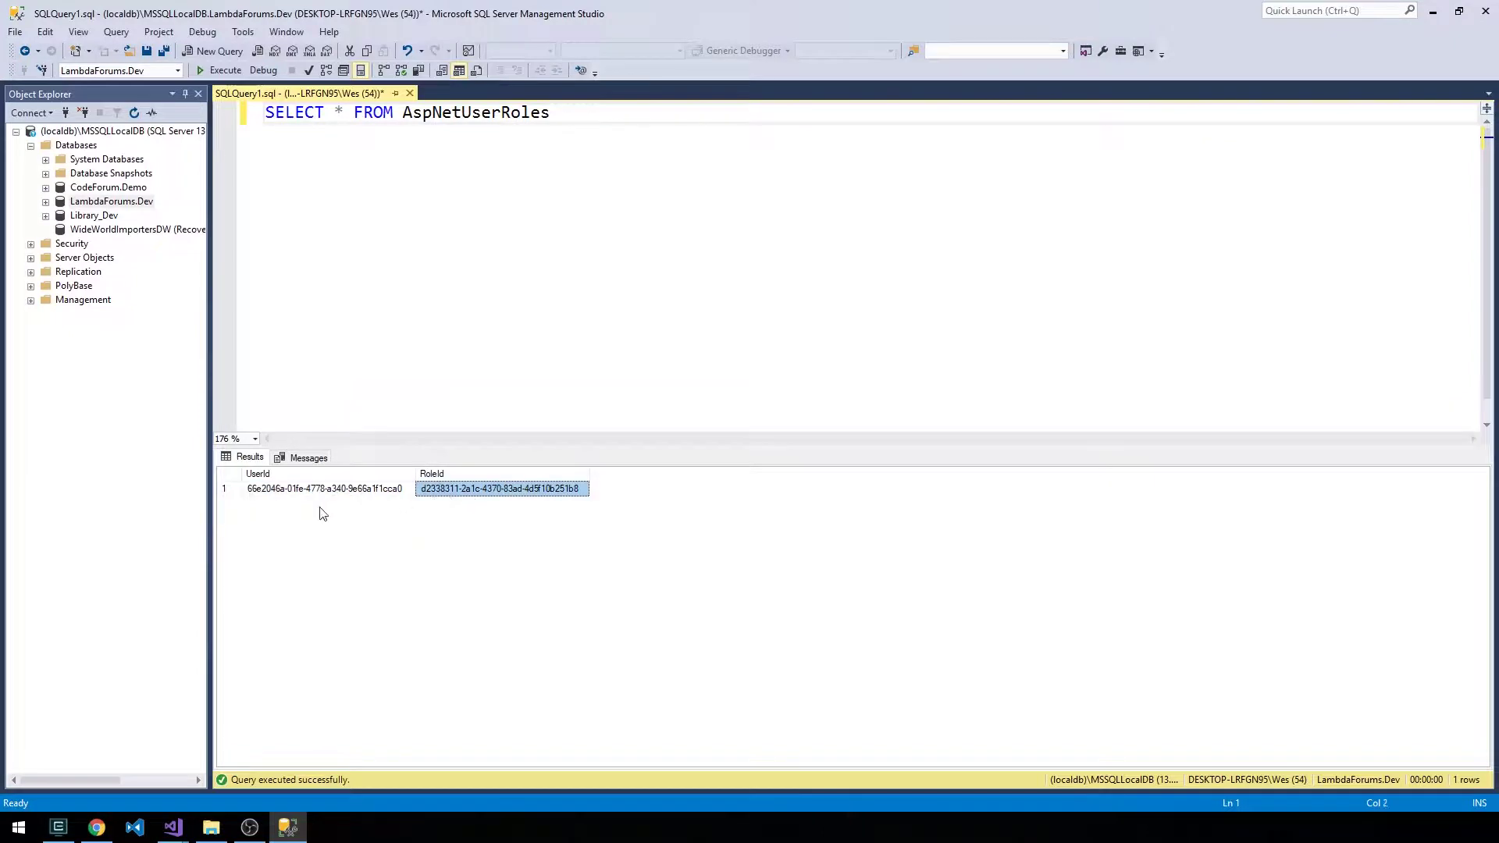
click(706, 234)
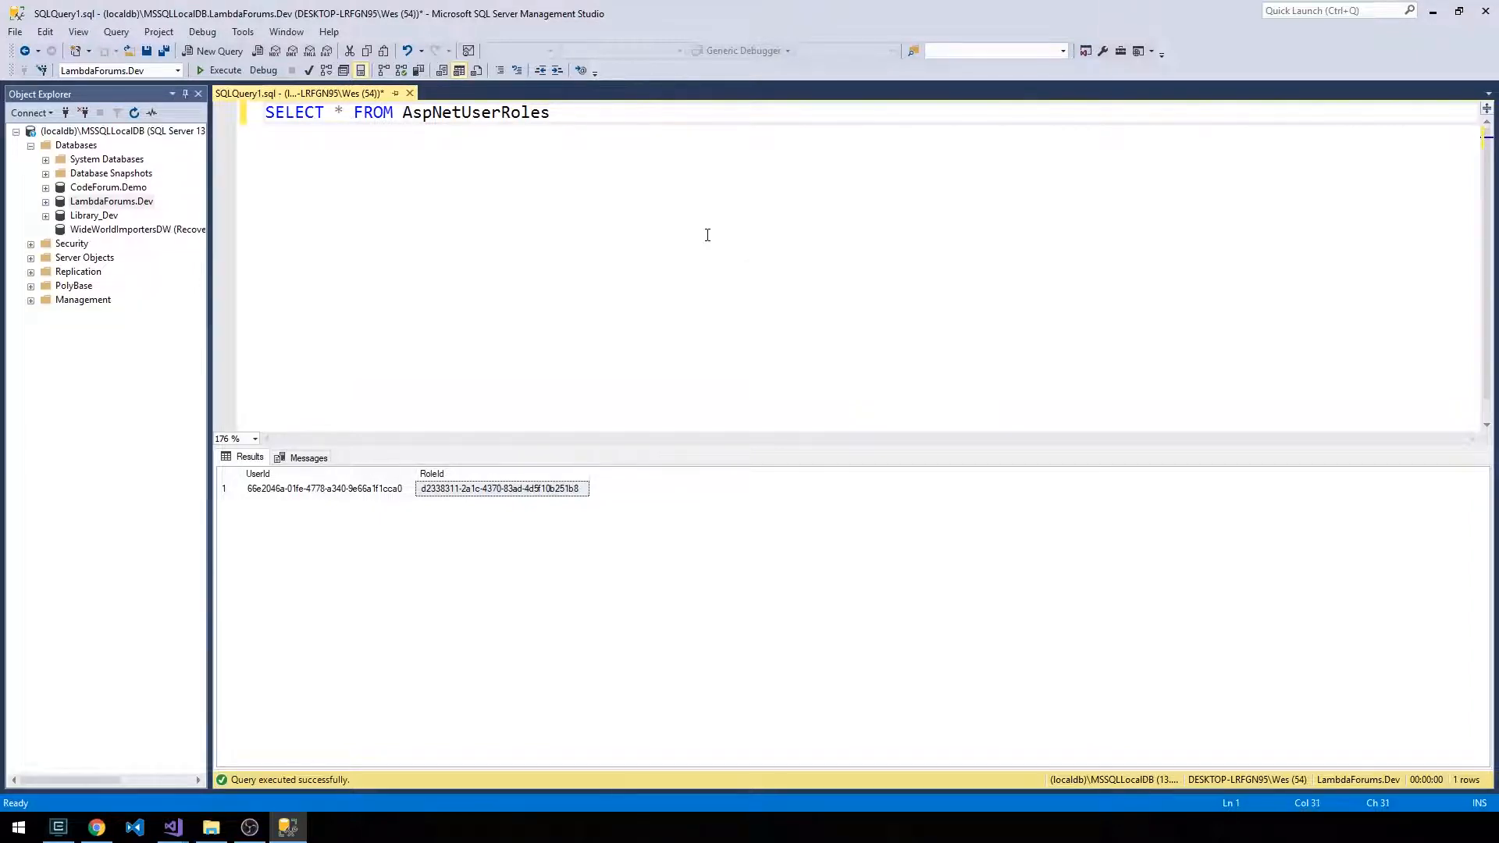
click(860, 113)
text(NNER )
text(JOIN Asp)
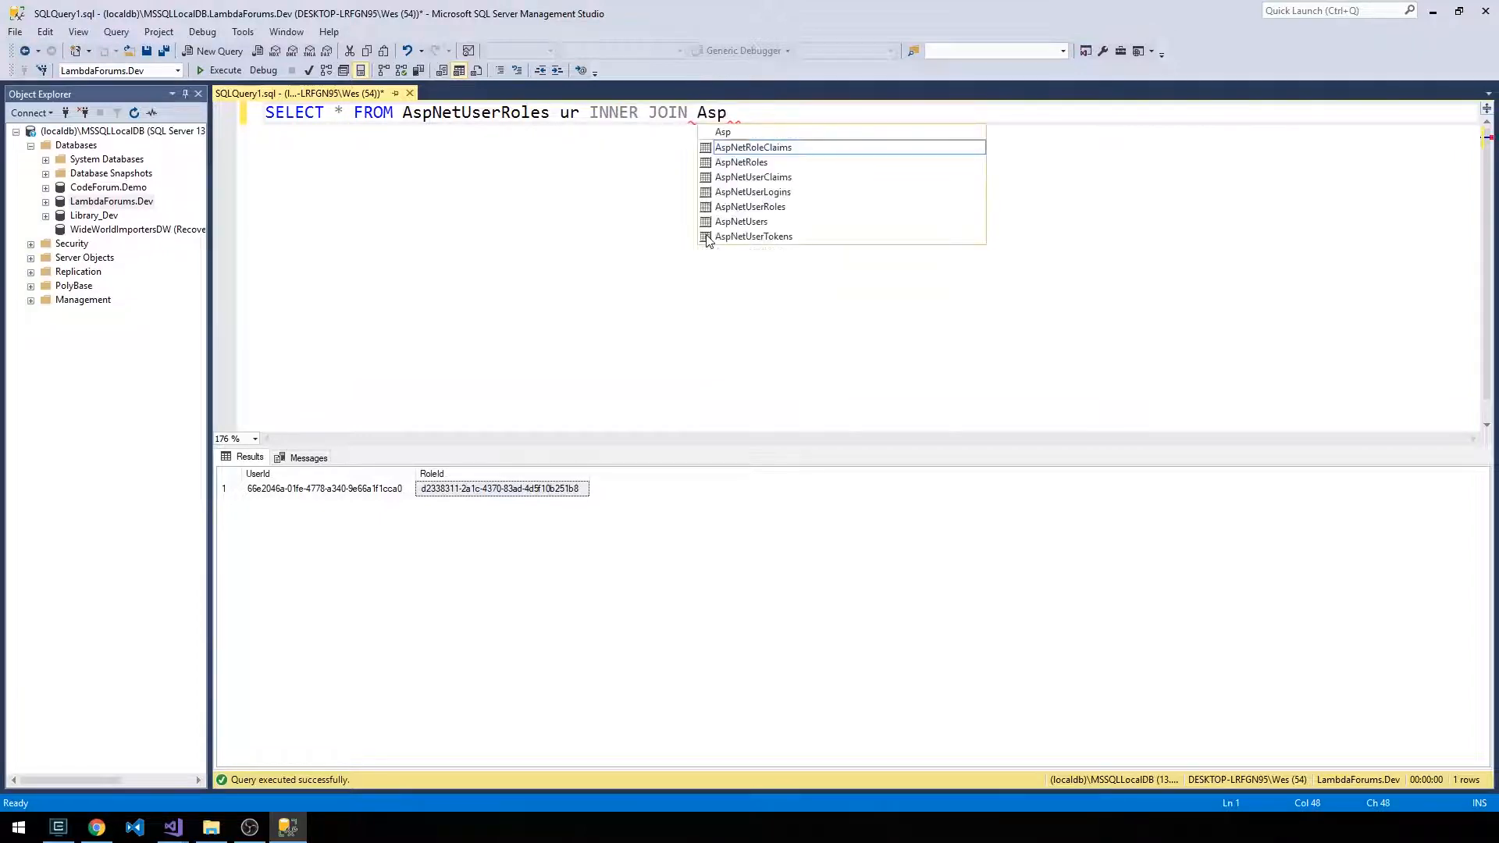
text(NetRoles ro)
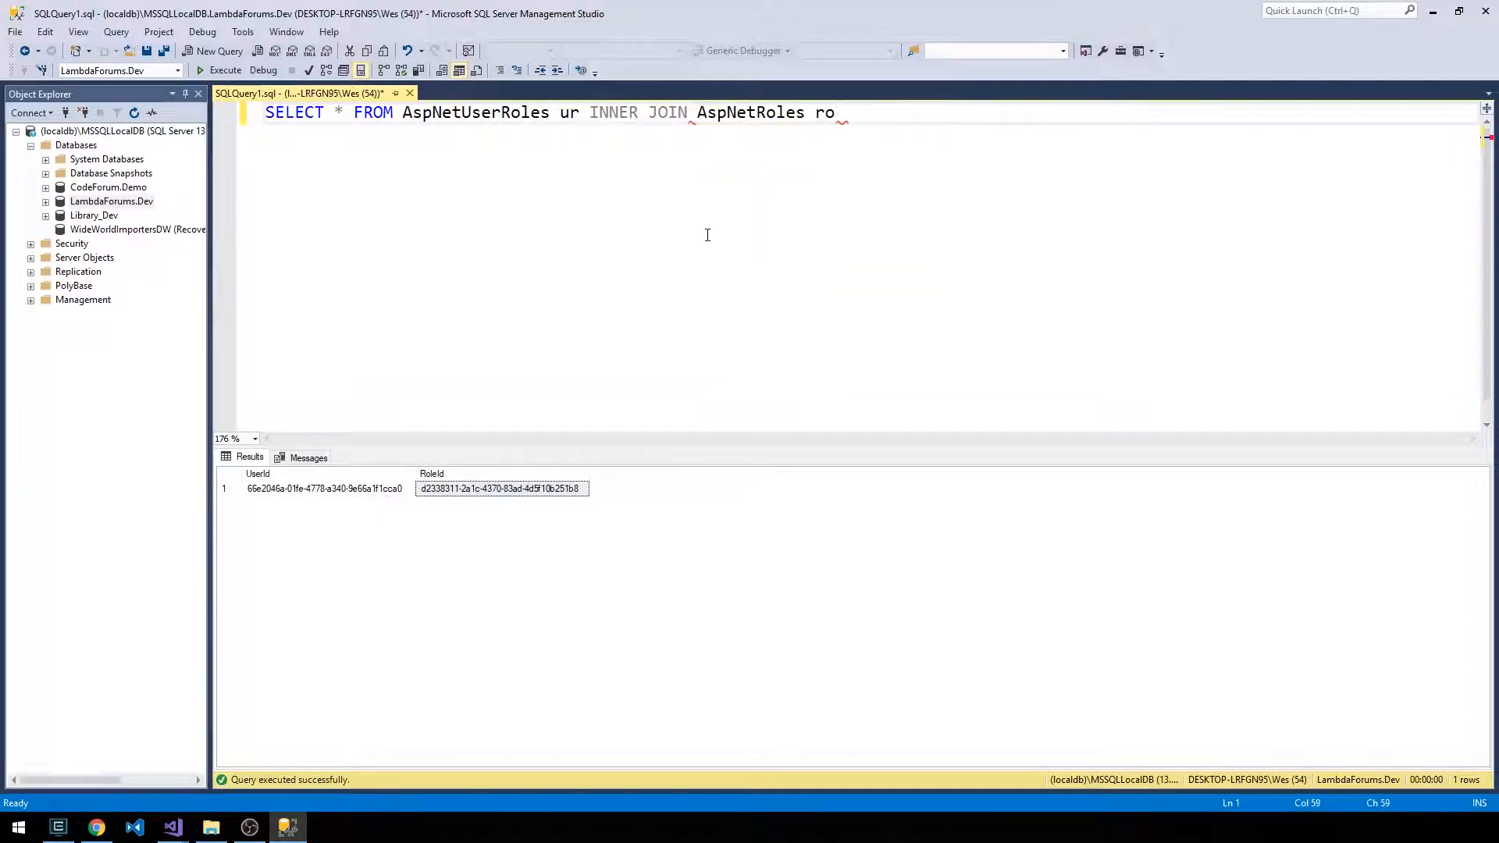
text(les ON )
text(roles.)
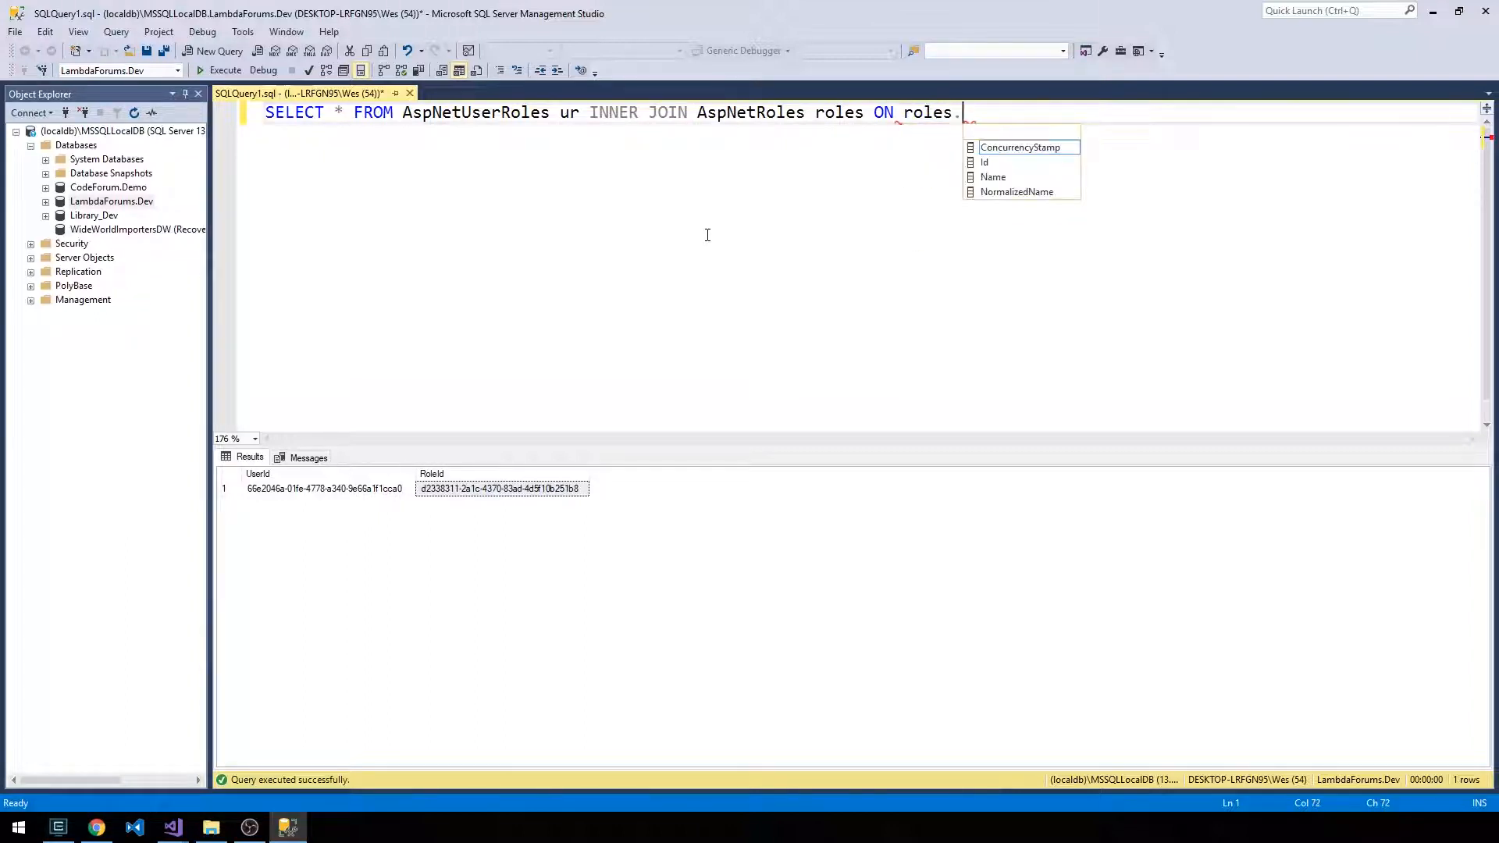
text(Rol)
Add INNER JOIN AspNetRoles roles ON roles.Id = ur.RoleId and INNER JOIN AspNetUsers users ON users.Id = ur.UserId
key(BackSpace)
key(BackSpace)
key(BackSpace)
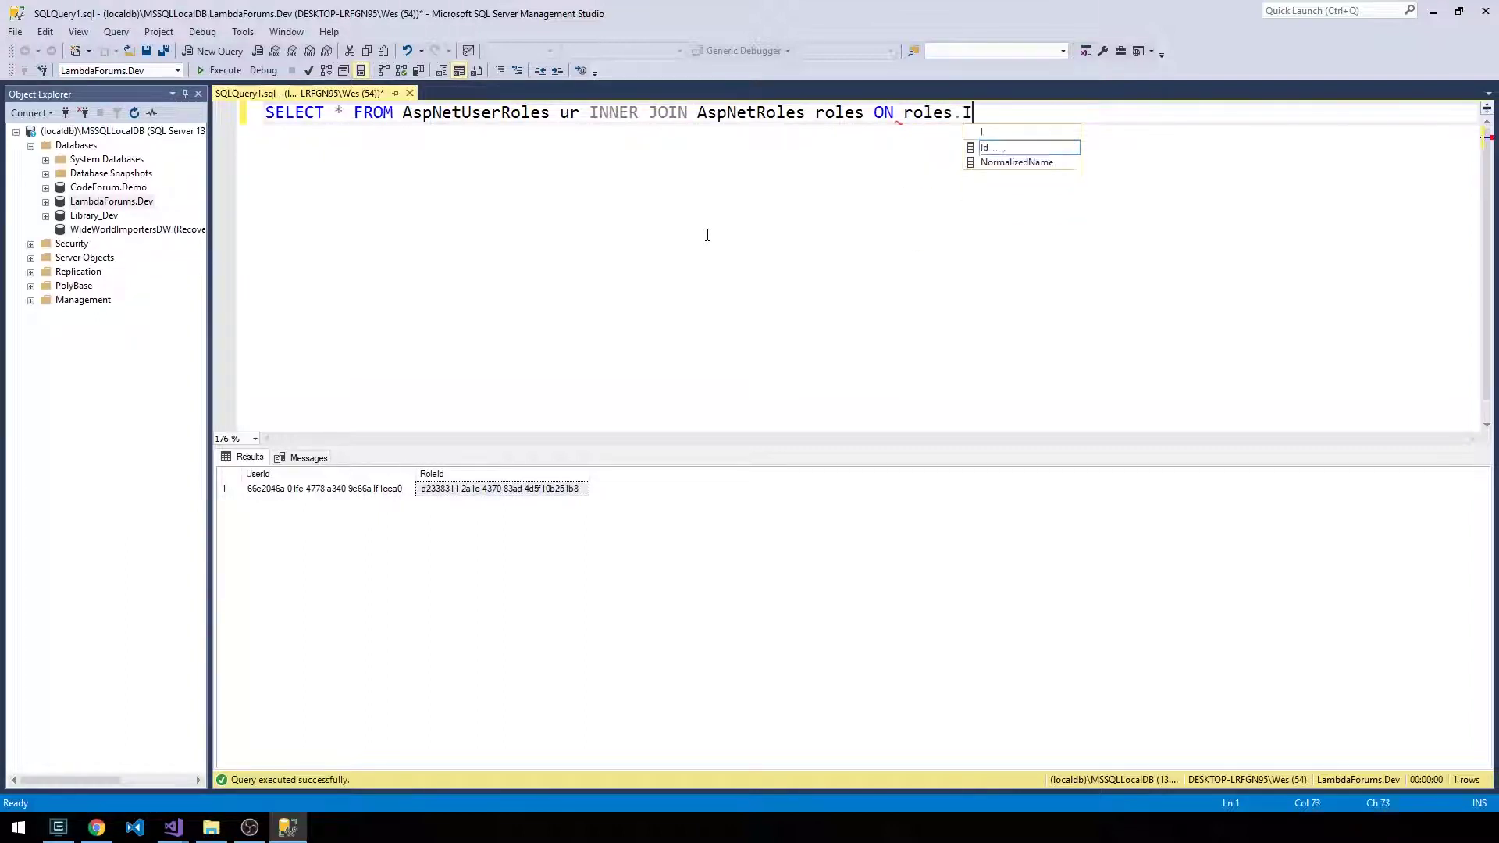
text(d = ur.)
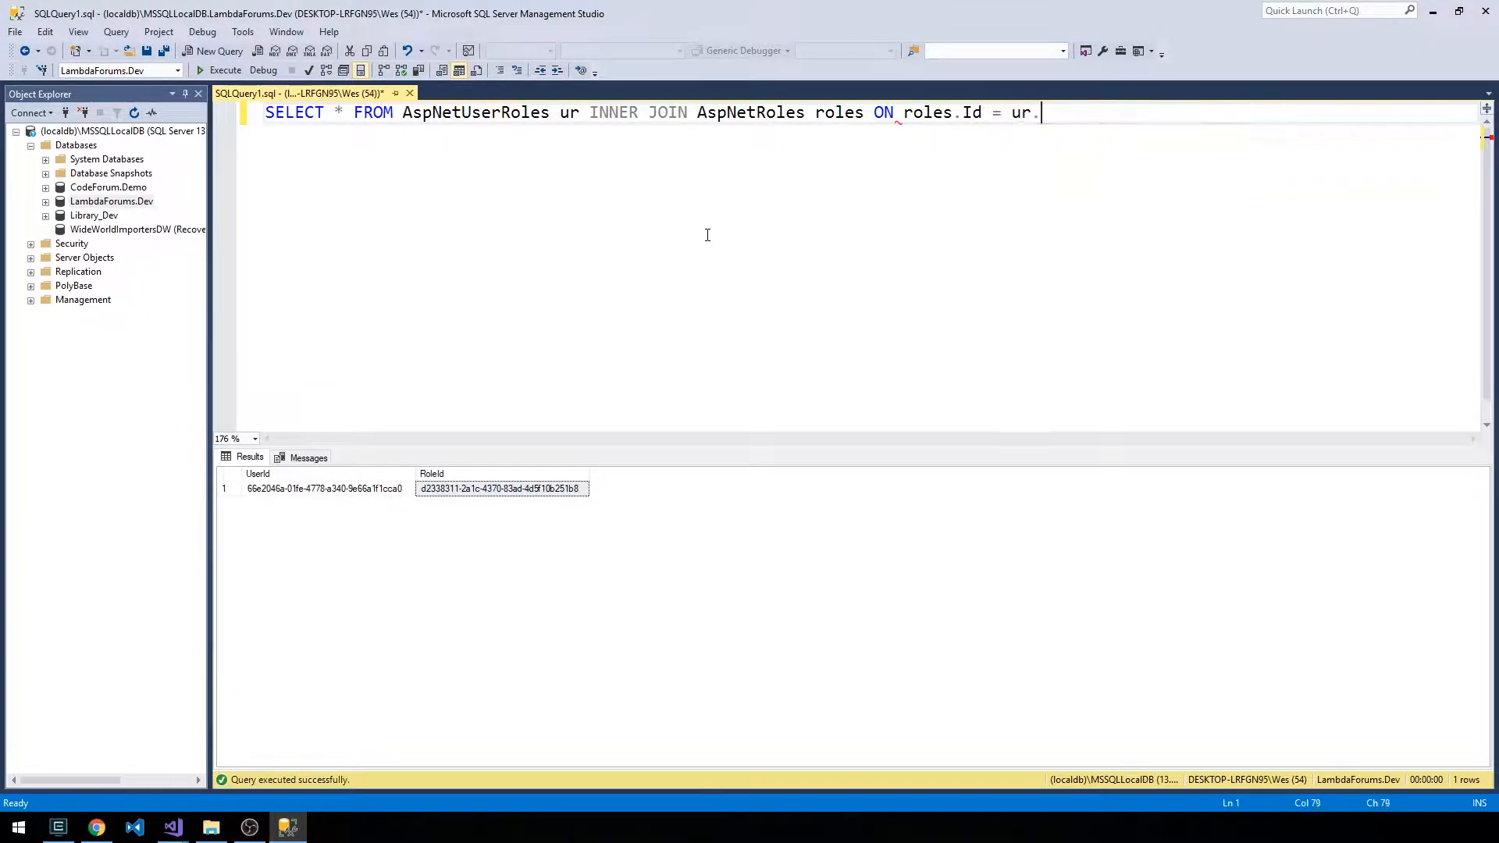
text(RoleId)
key(Escape)
key(Return)
key(Tab)
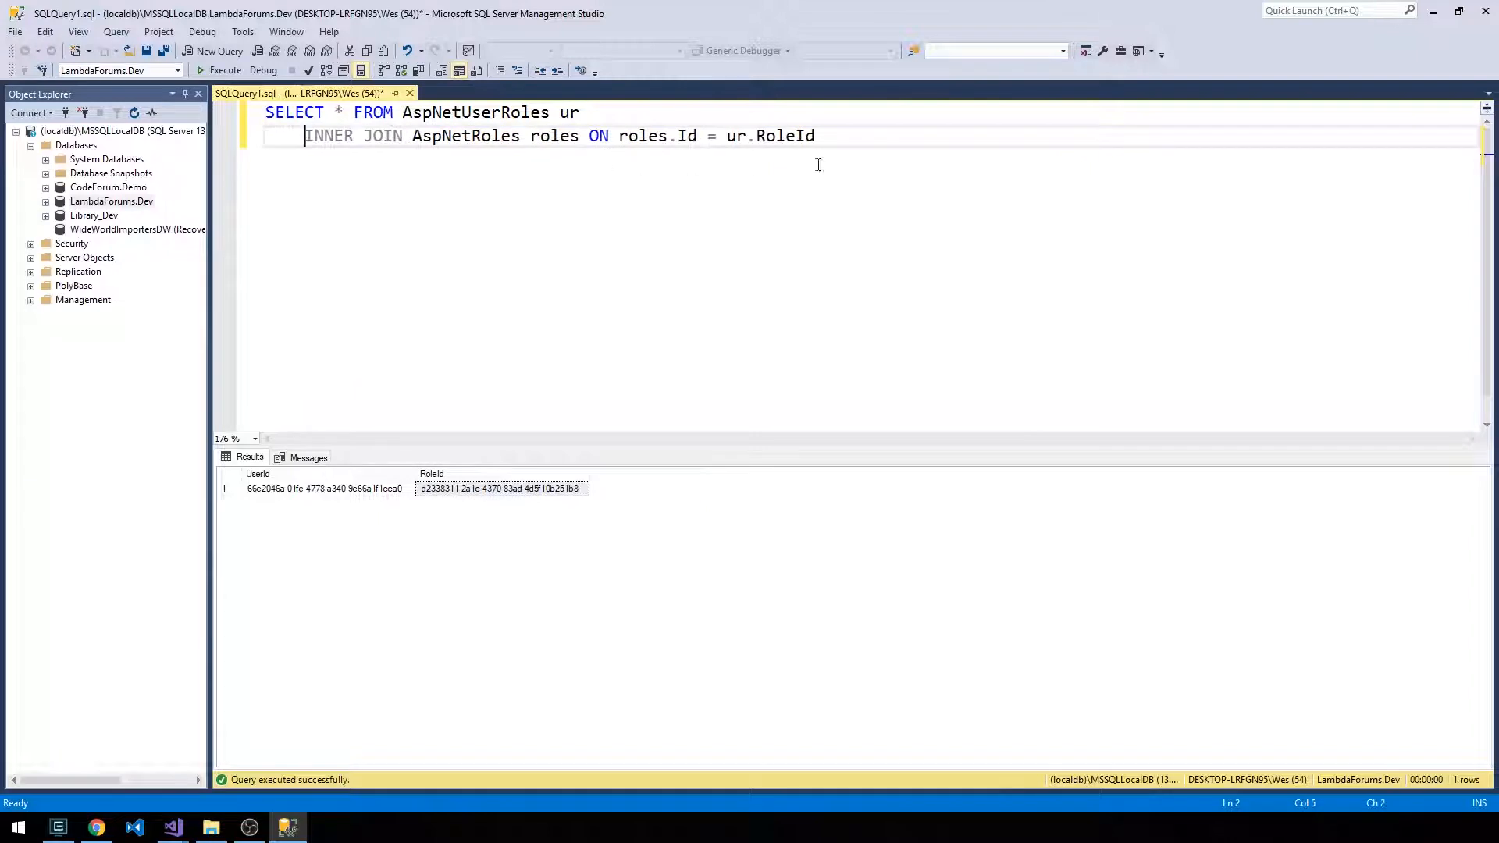
key(Return)
text(INNER)
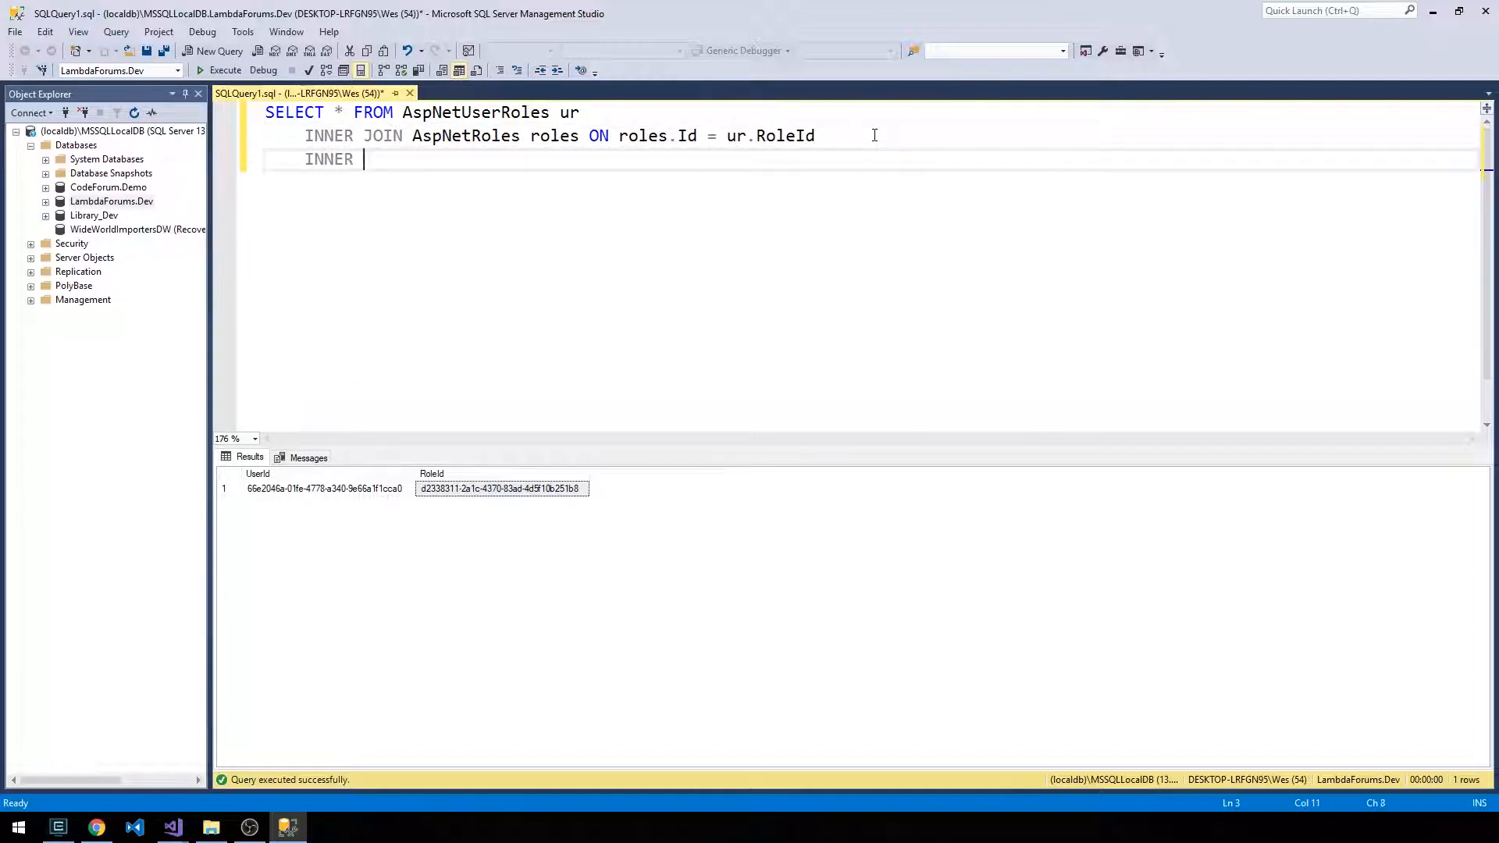
text( JOIN AspNet)
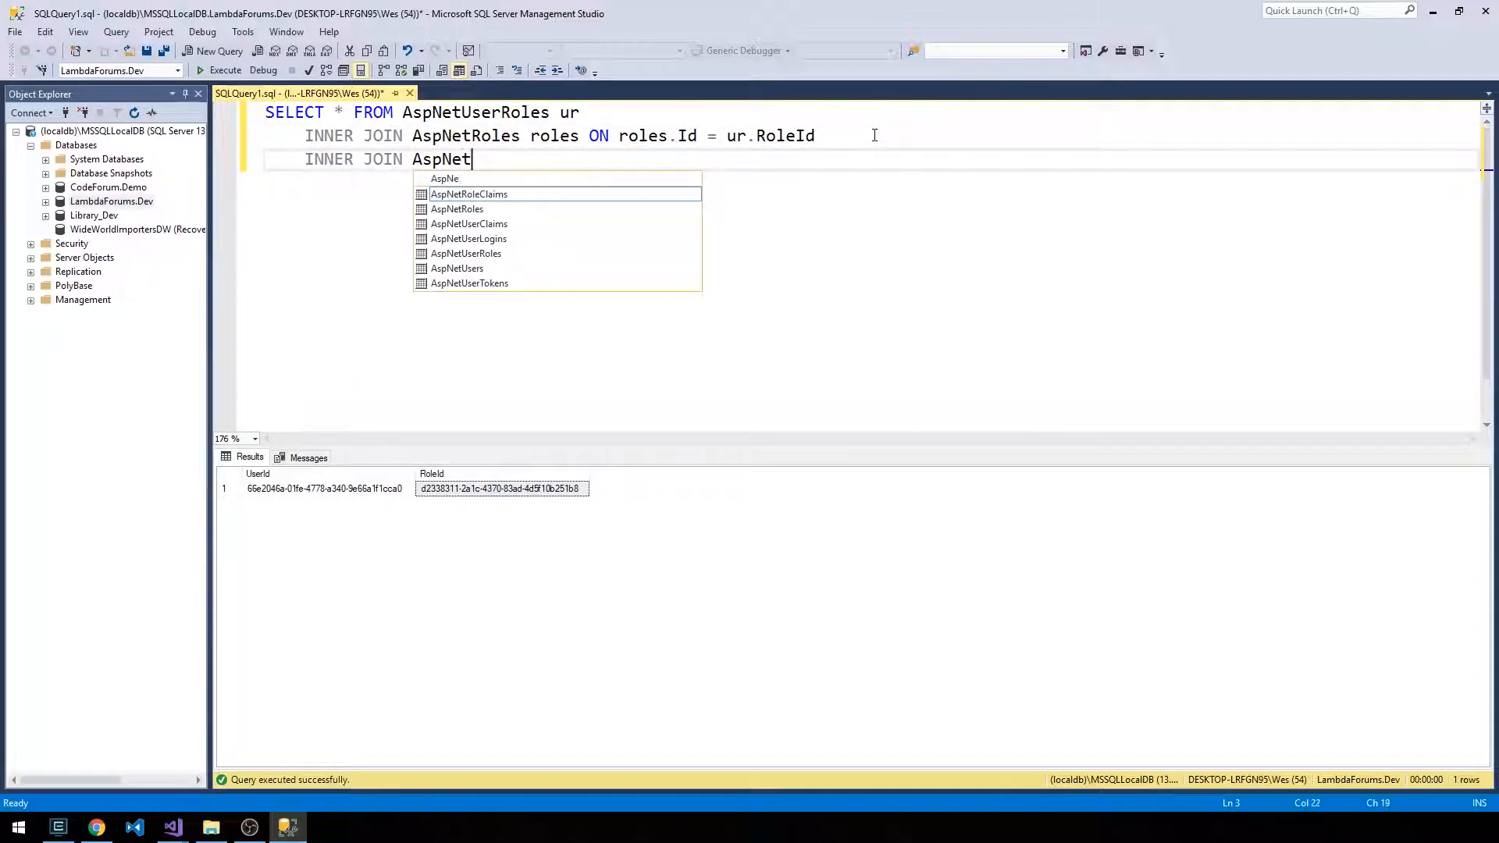
text(Users us)
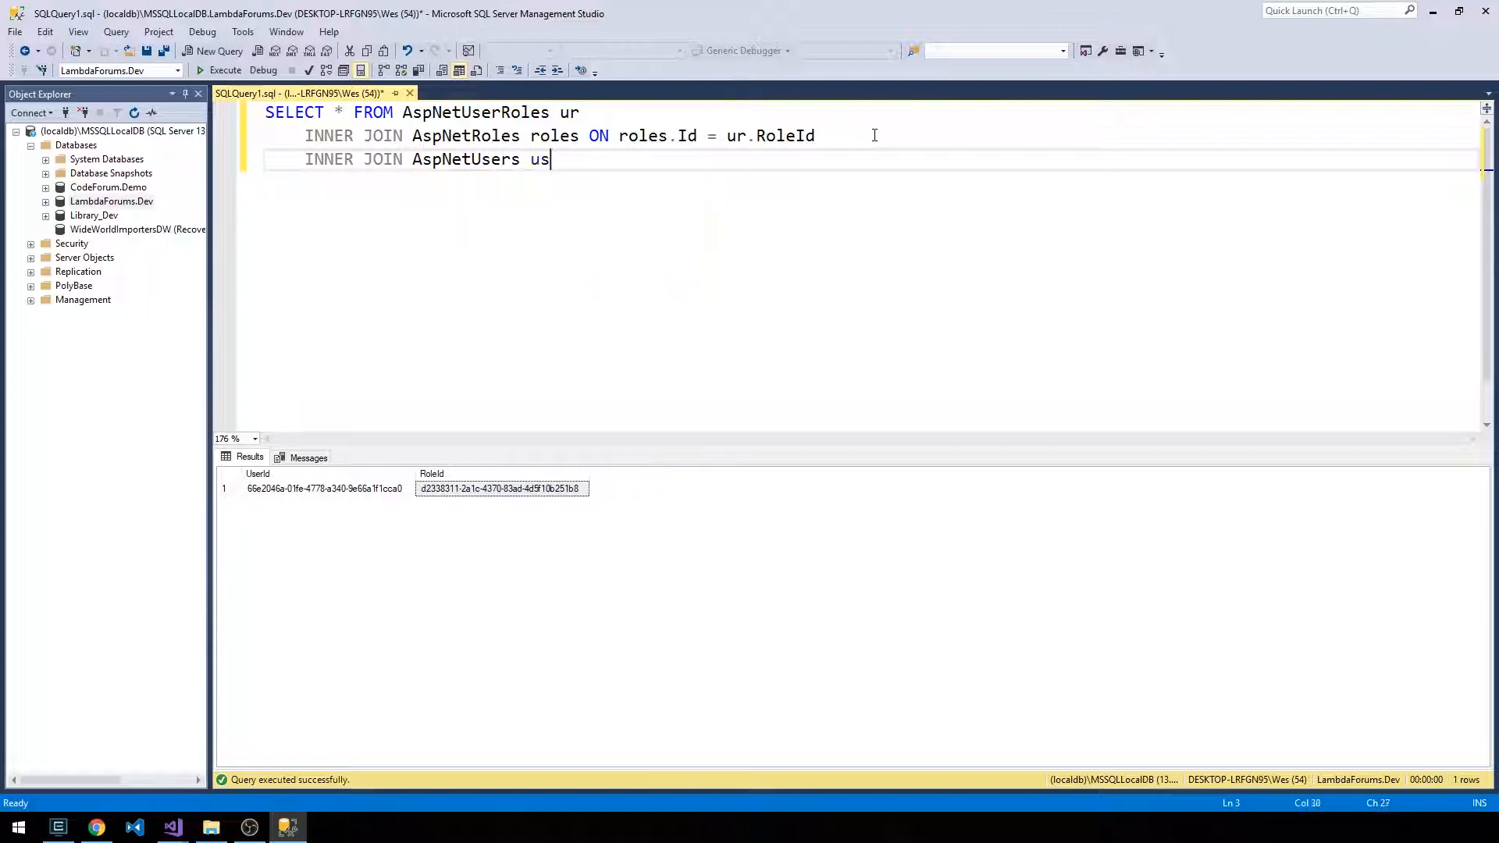
text(ers ON users.)
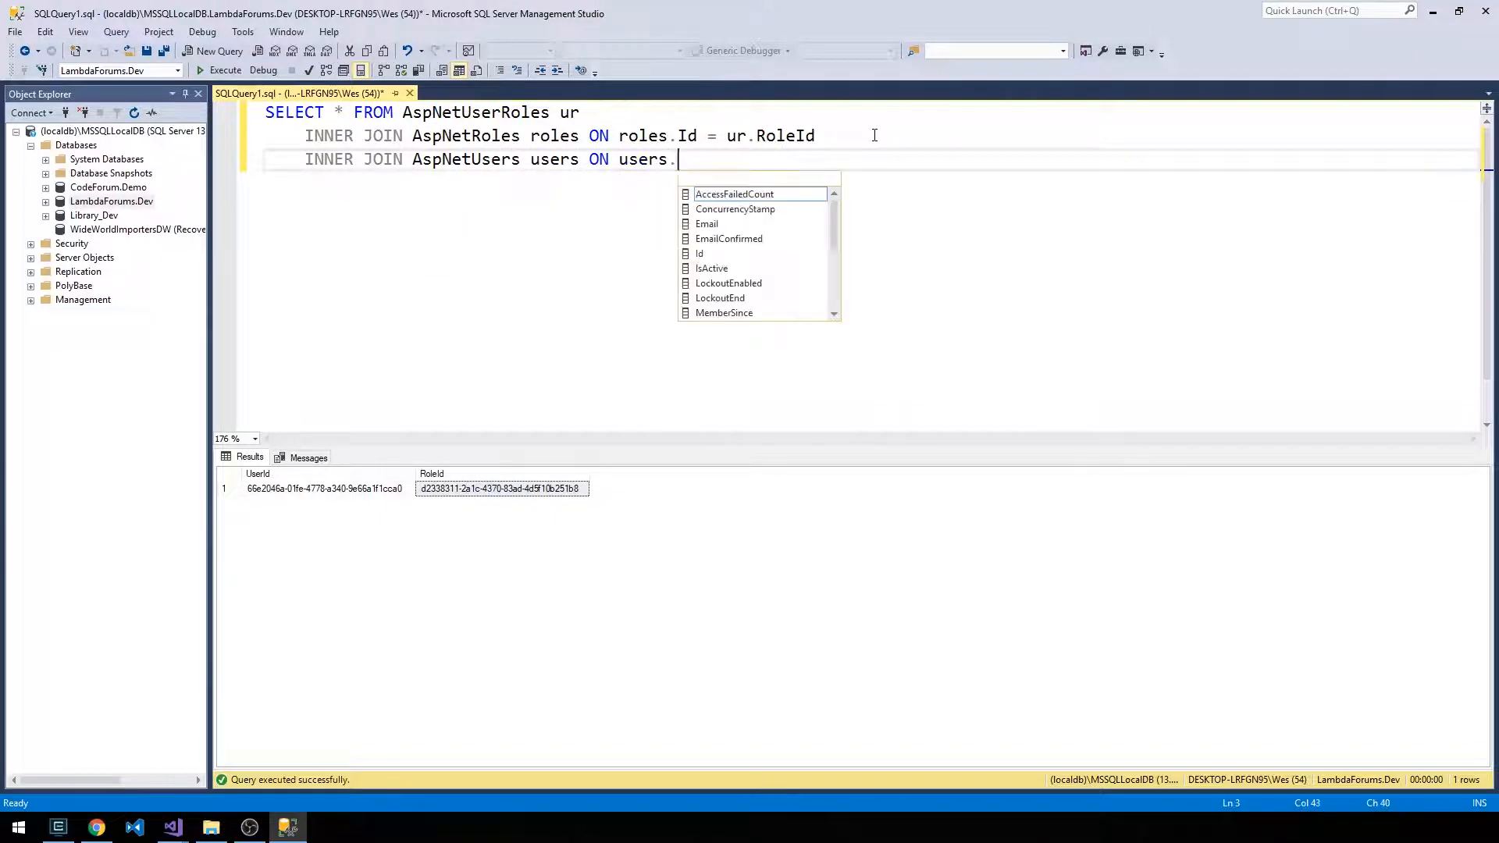
text(Id = ur)
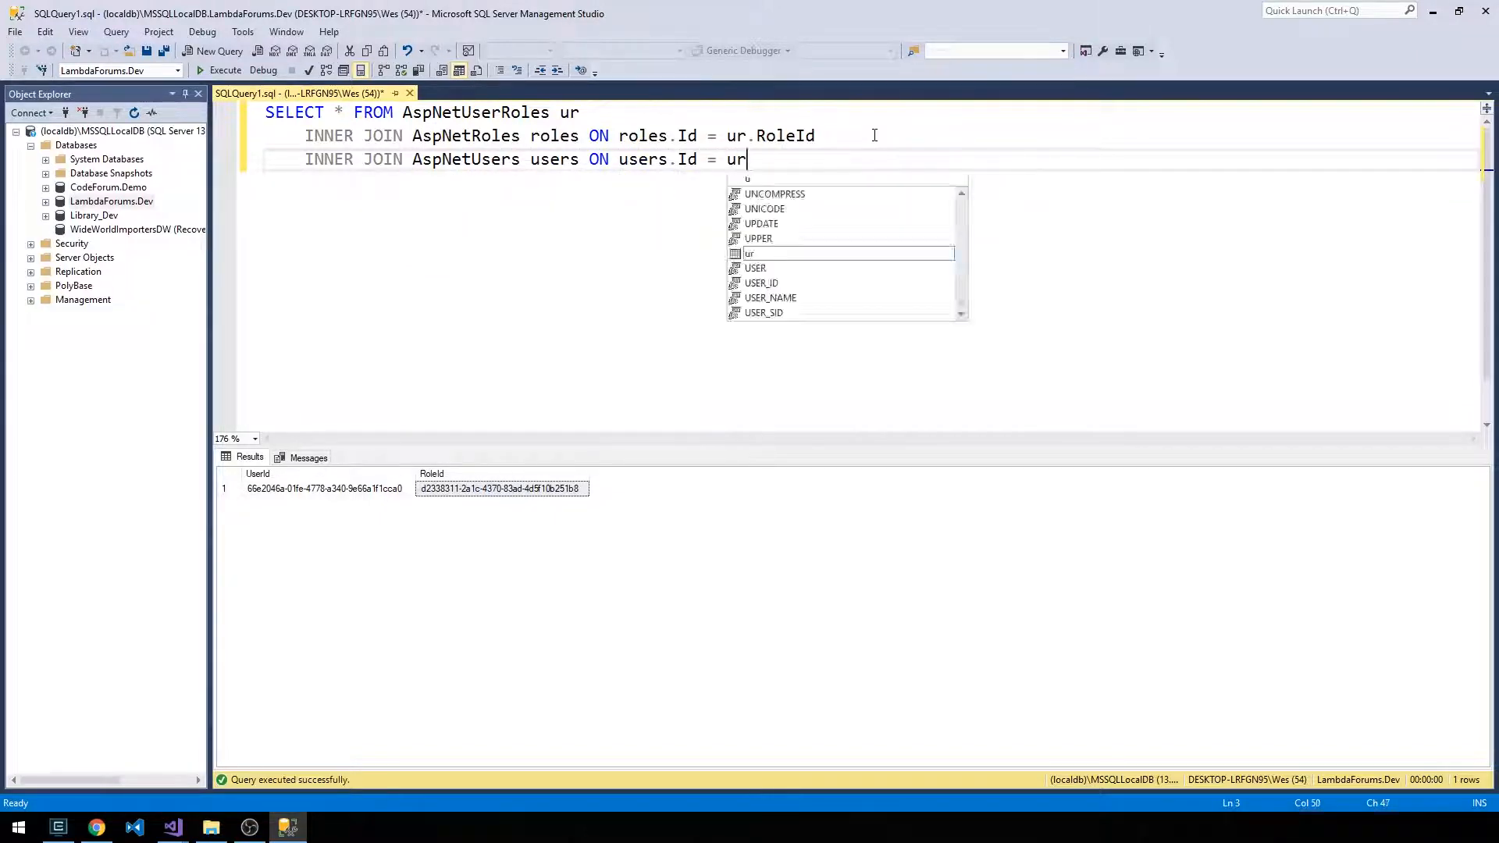
text(.UserId)
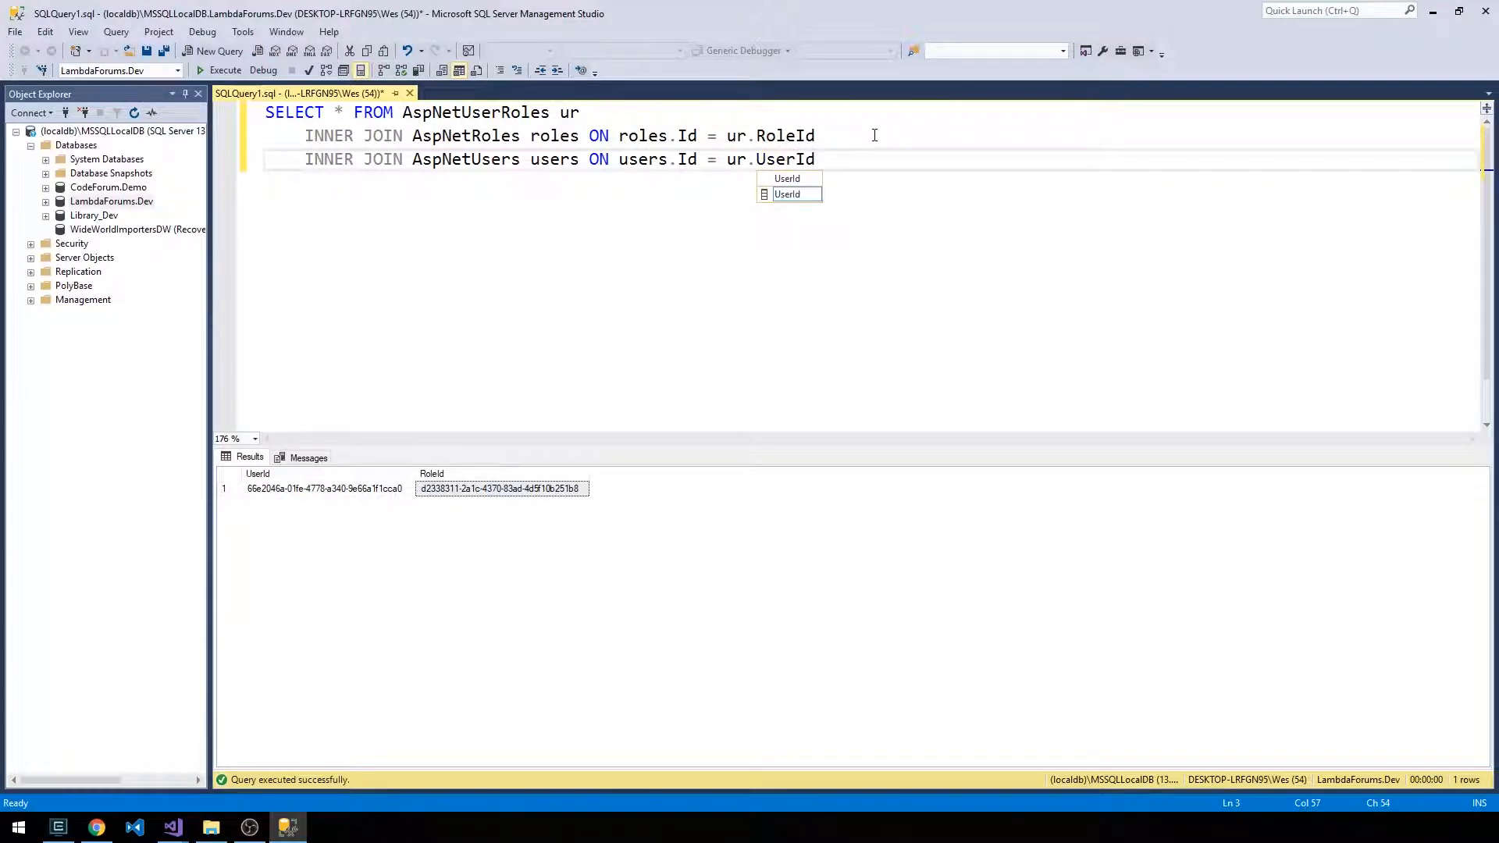
click(342, 114)
Select users.UserName, users.Email, roles.[Name] instead of * and put FROM on its own line
key(BackSpace)
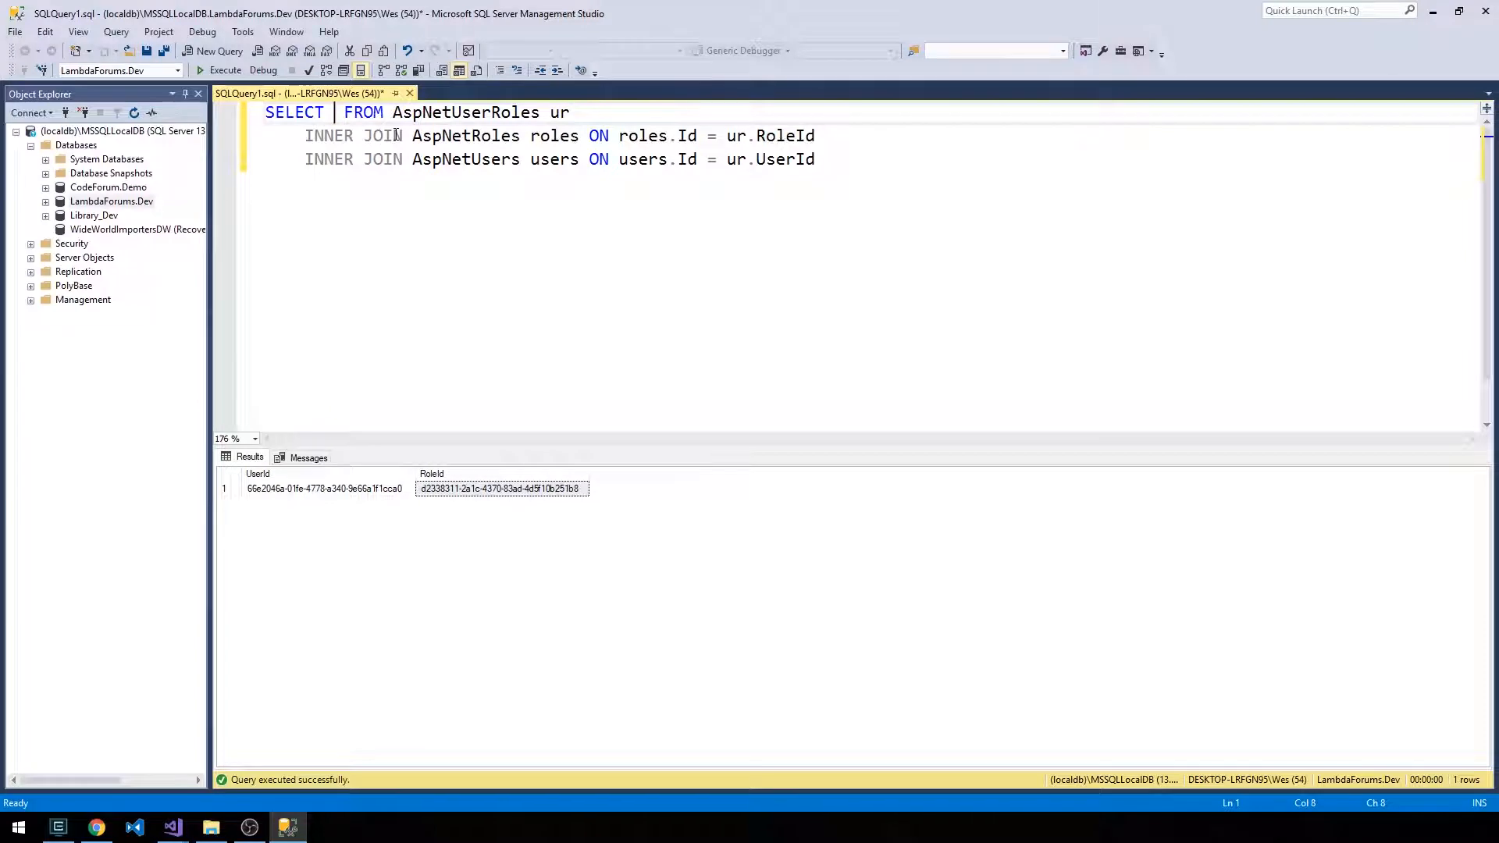
text(user)
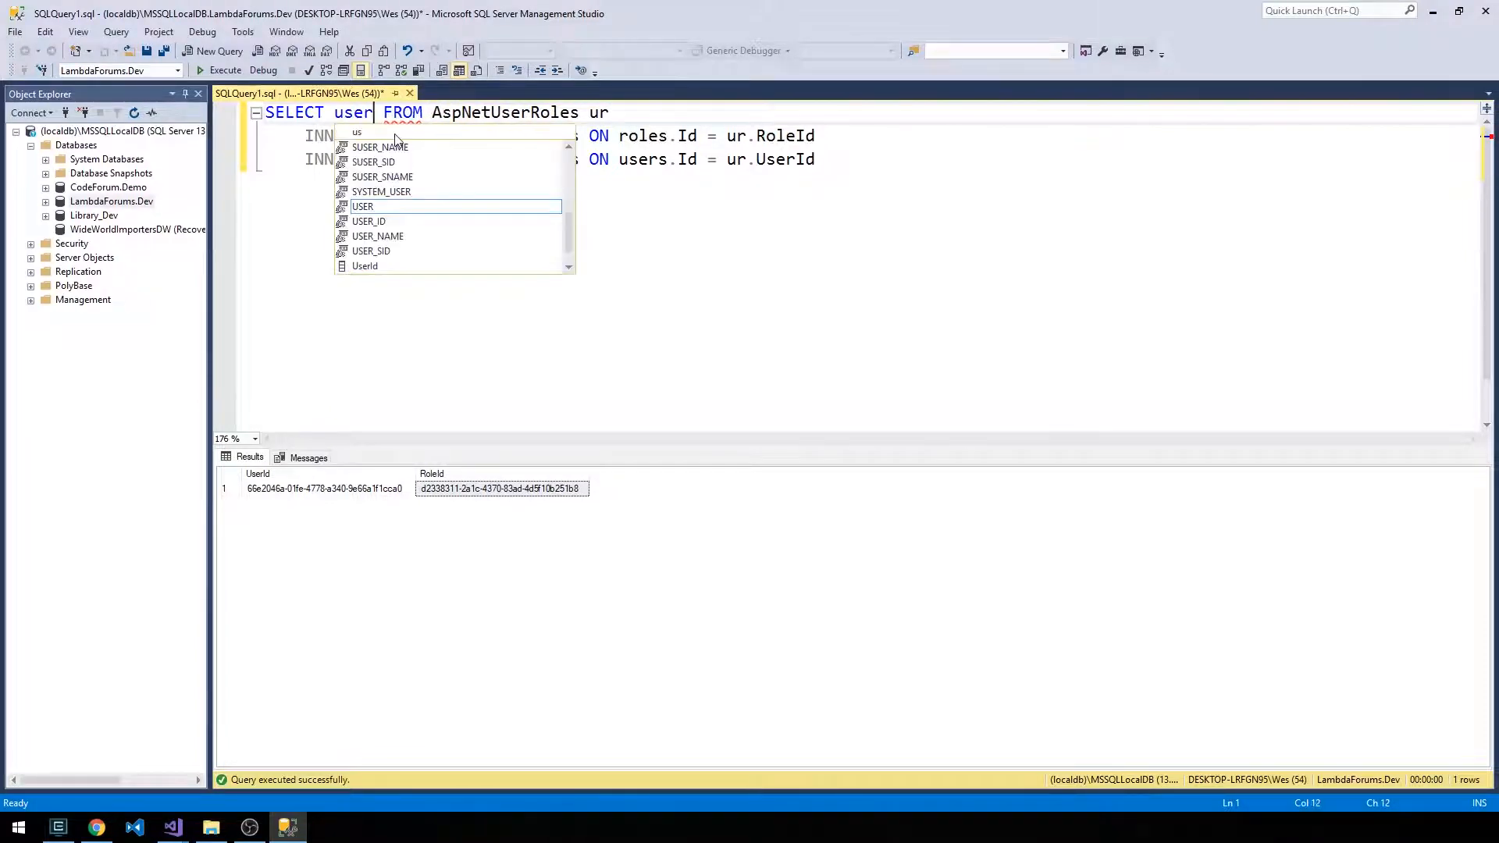
text(s.)
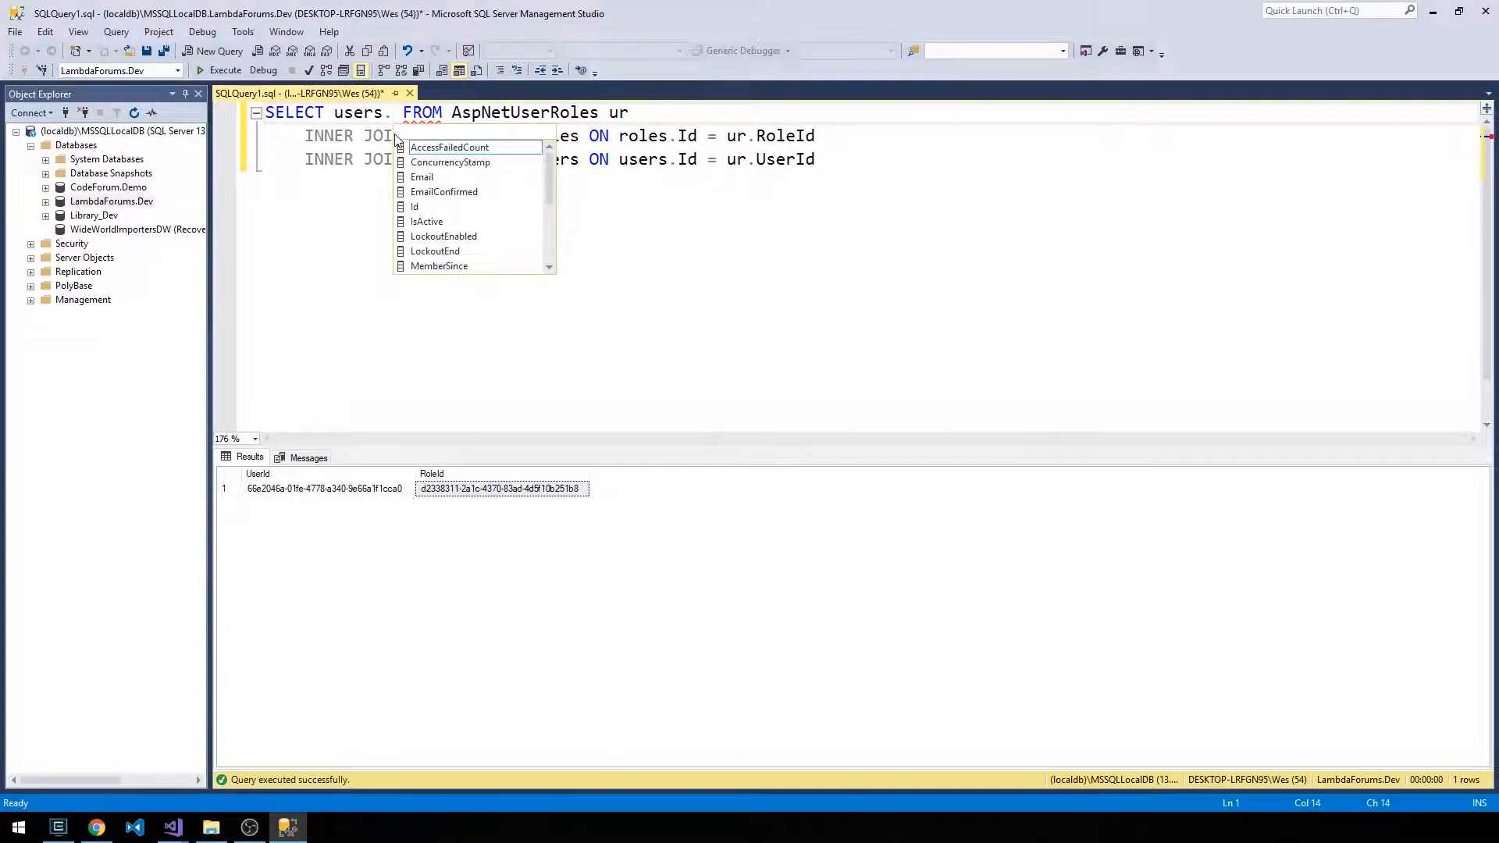
text(Use)
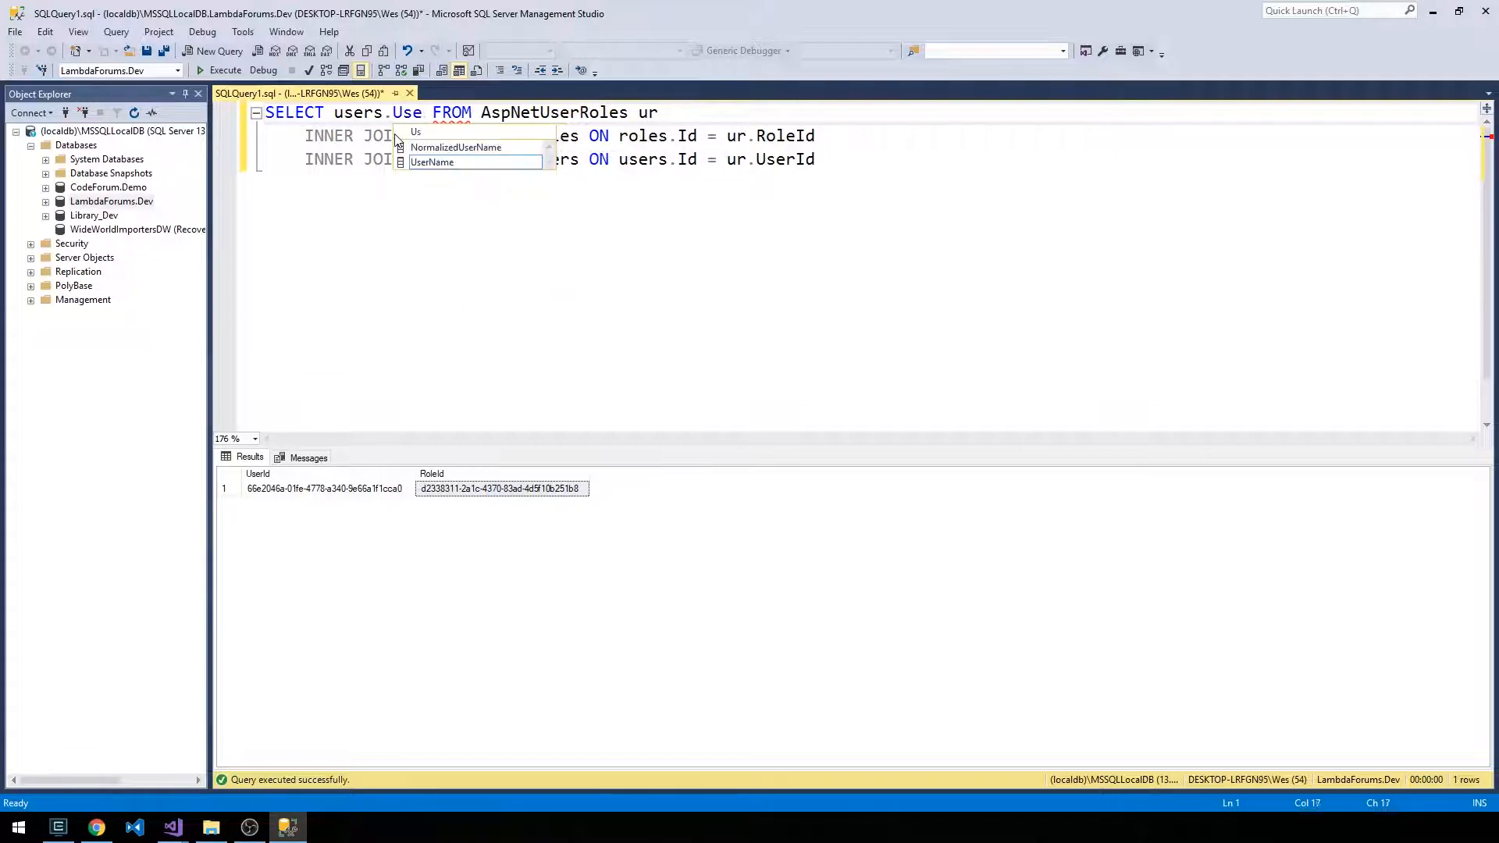
text(r)
key(Tab)
text(, us)
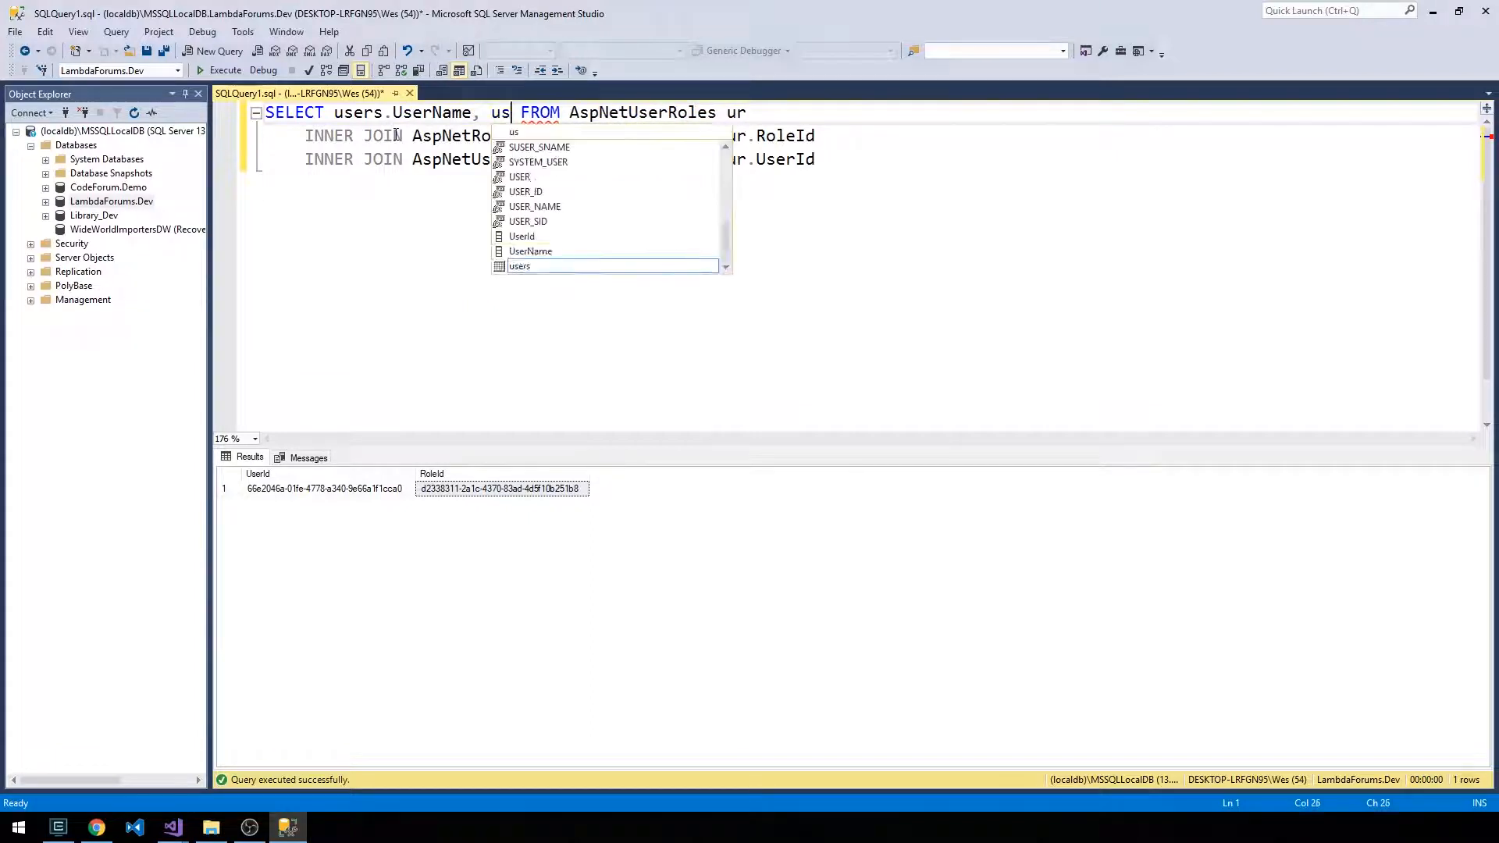
text(ers.Email, )
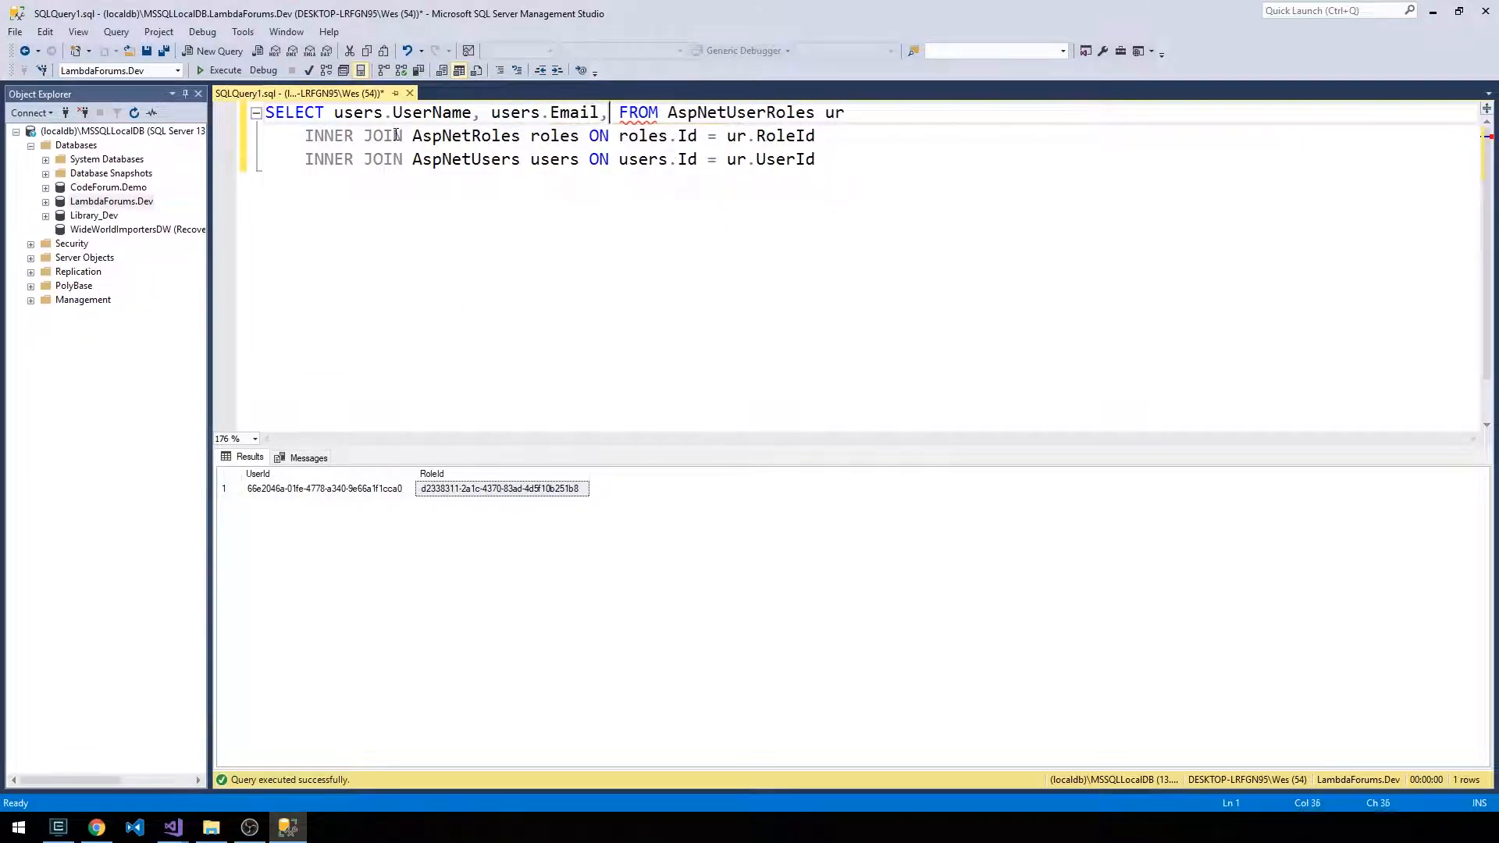
text(roles)
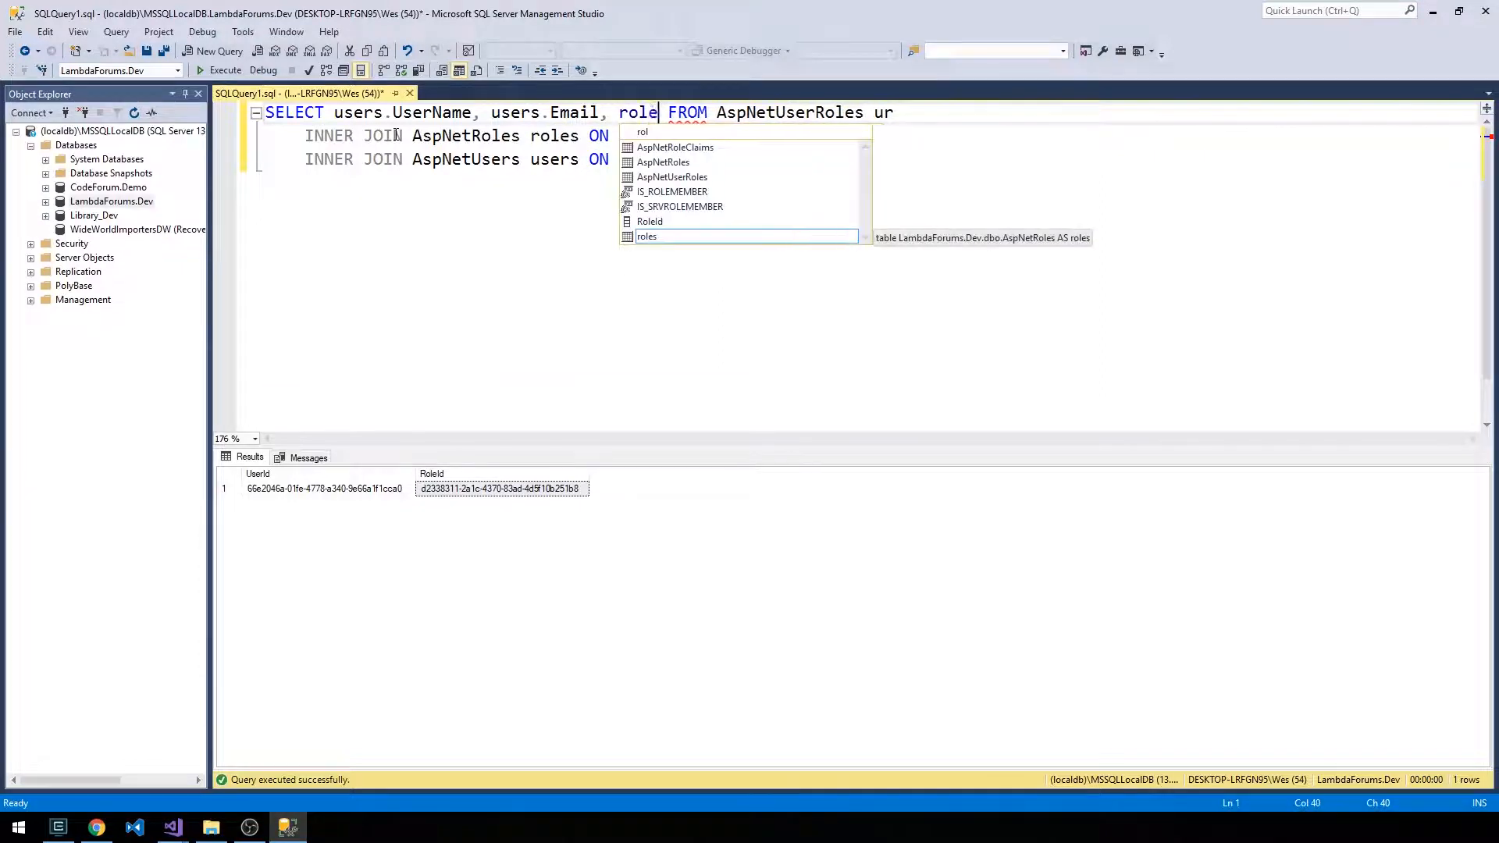
text(.Name)
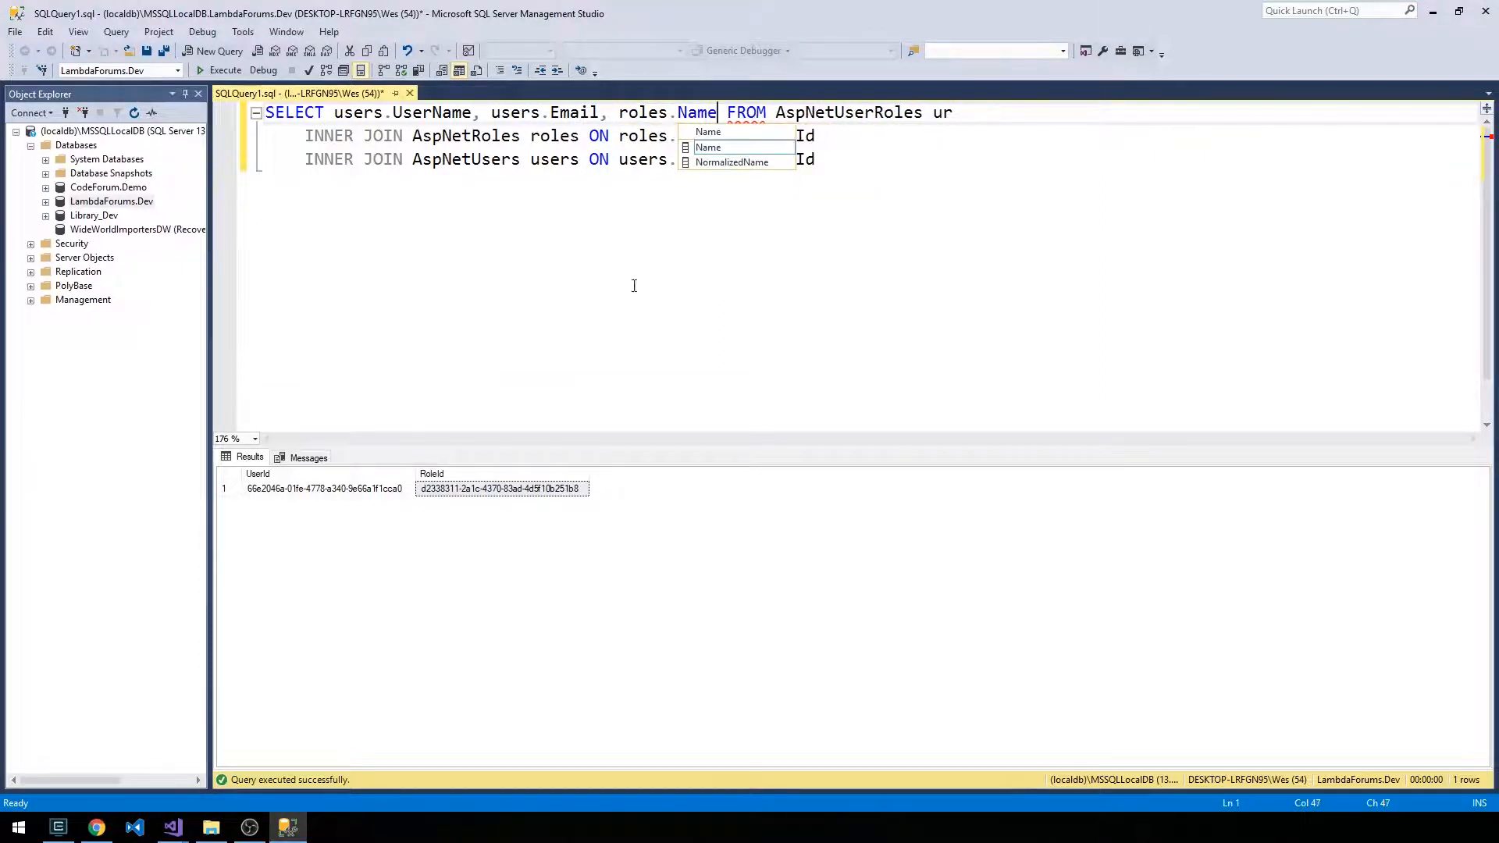
text(])
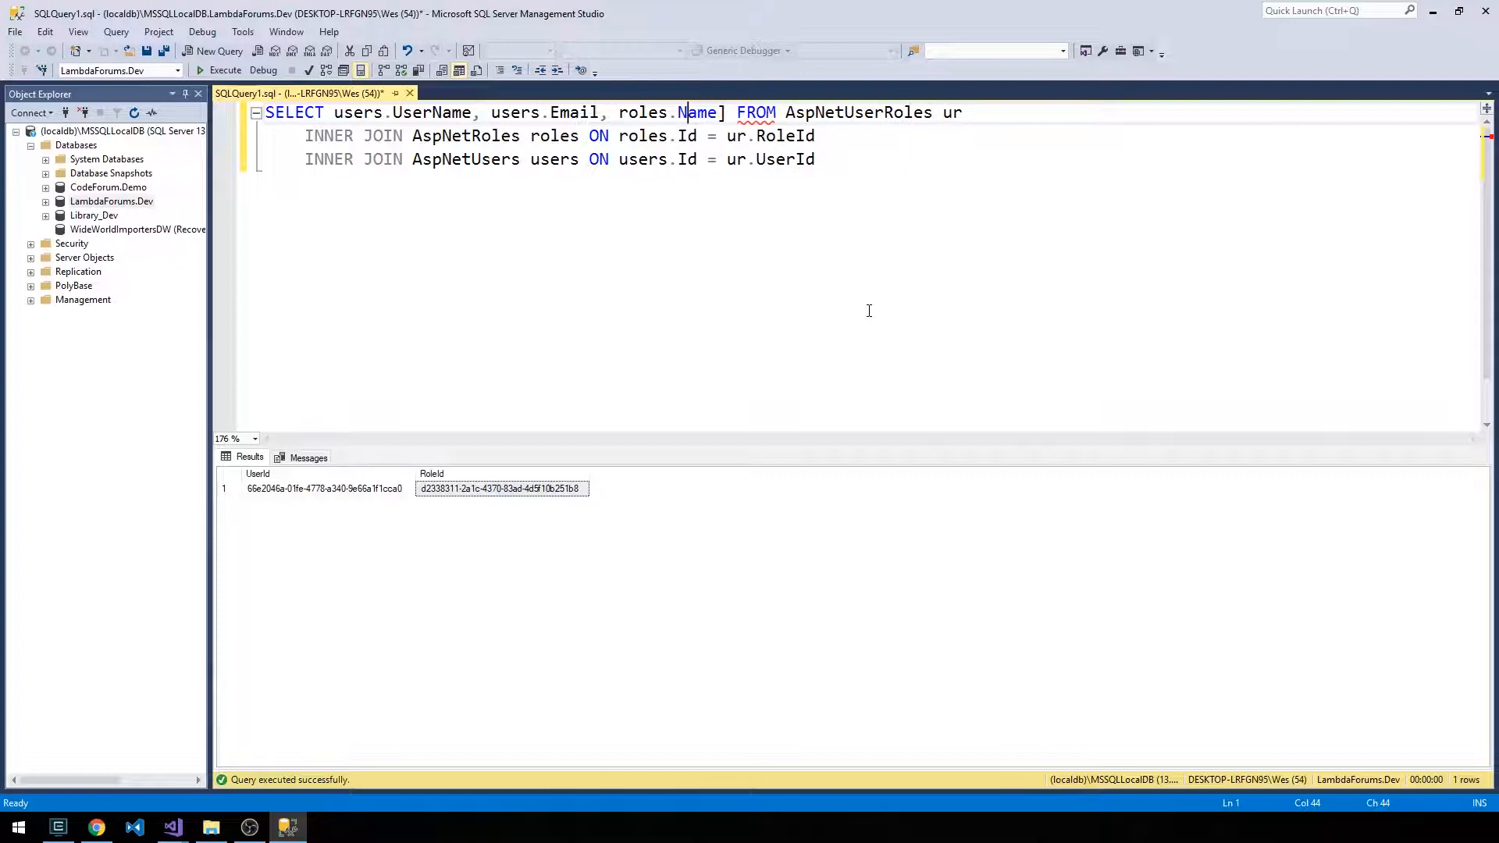
text([)
key(End)
click(737, 113)
key(Return)
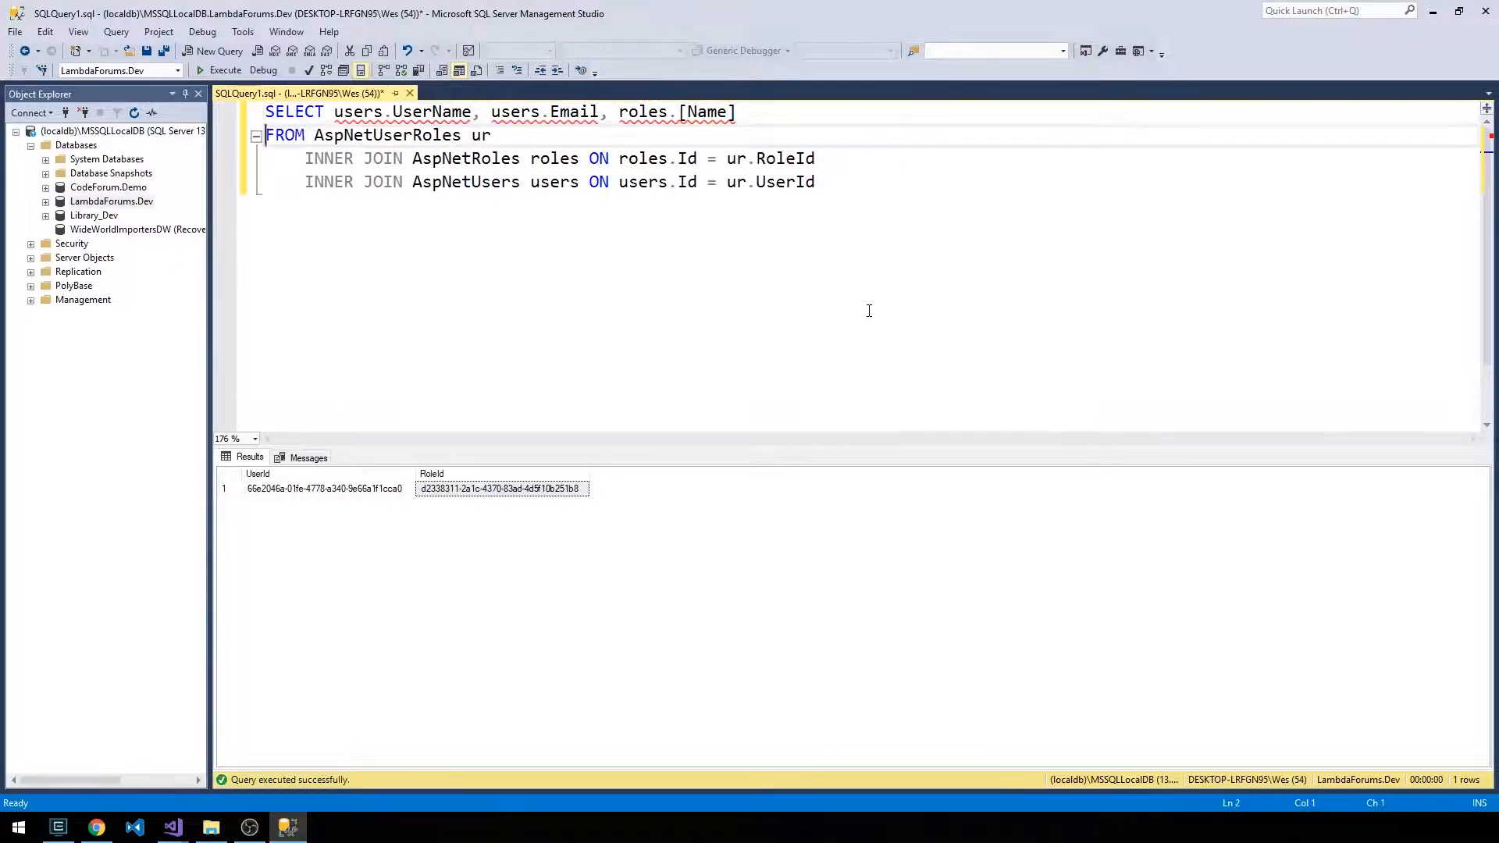
click(354, 113)
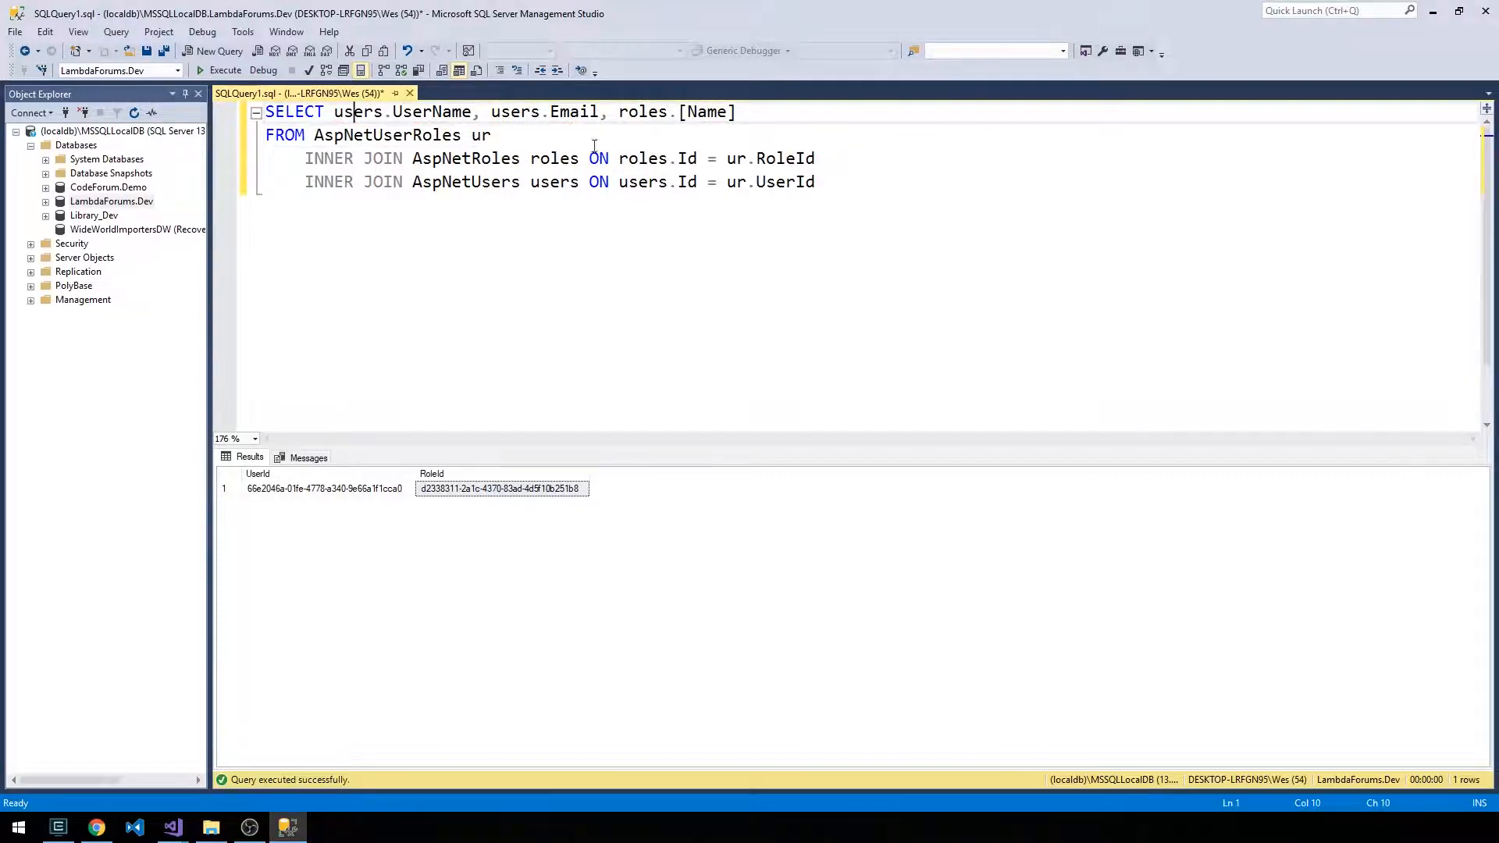
drag(304, 159, 748, 182)
click(747, 182)
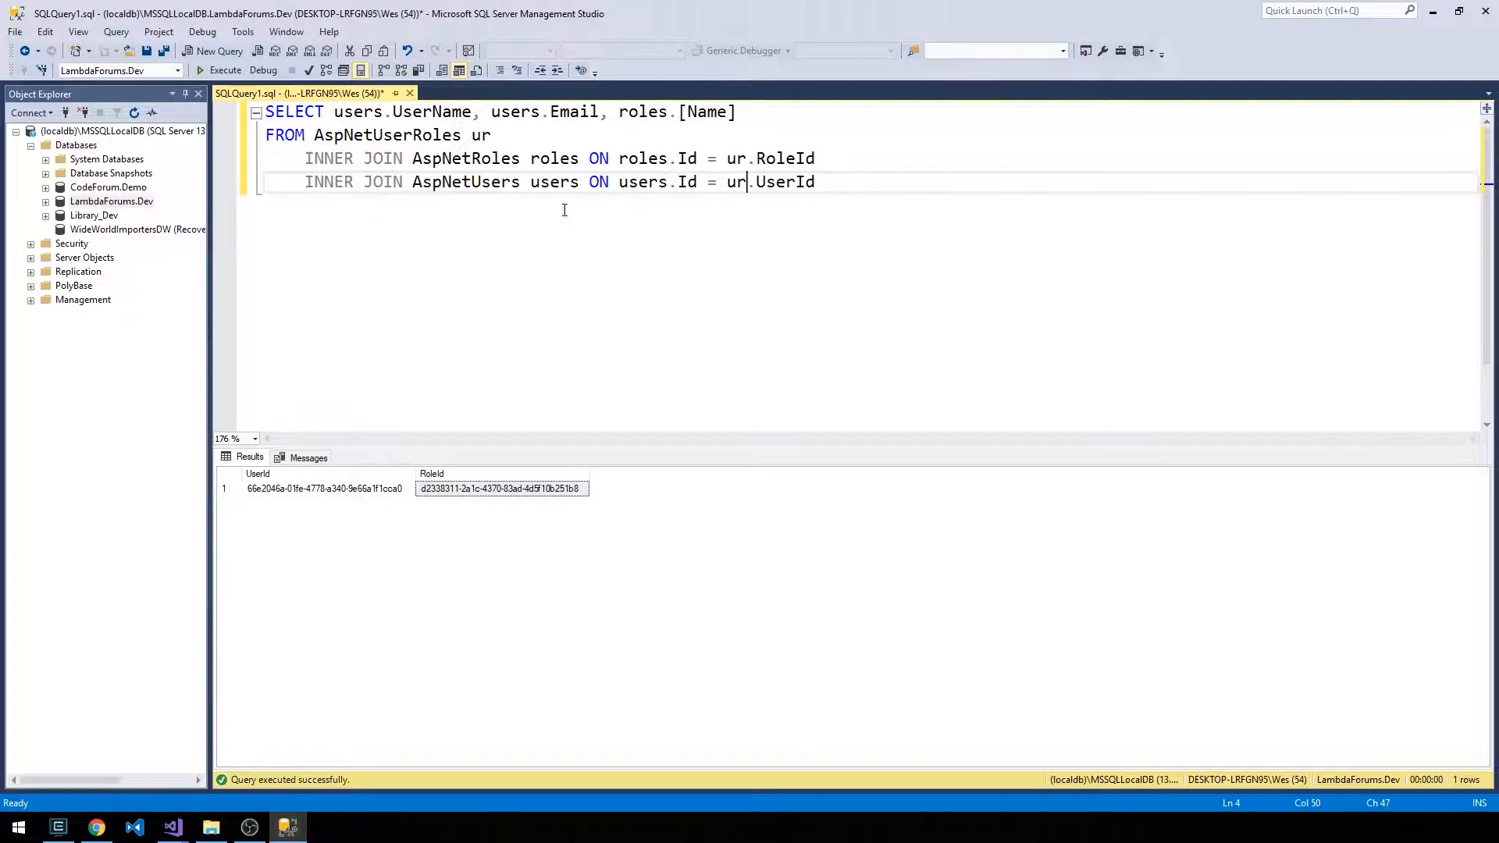
key(End)
key(F5)
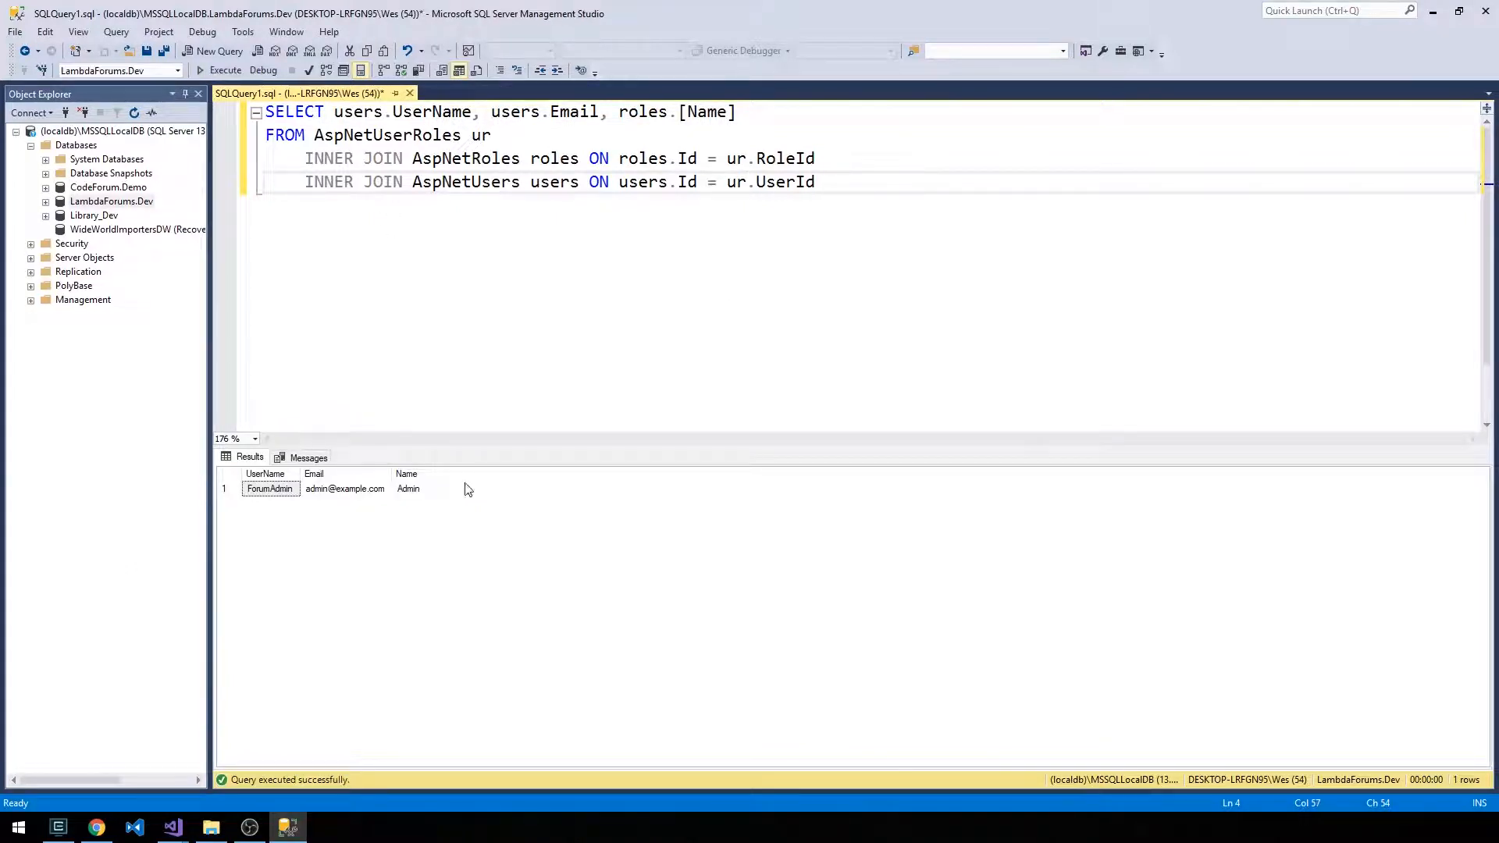
click(269, 488)
click(344, 489)
click(409, 489)
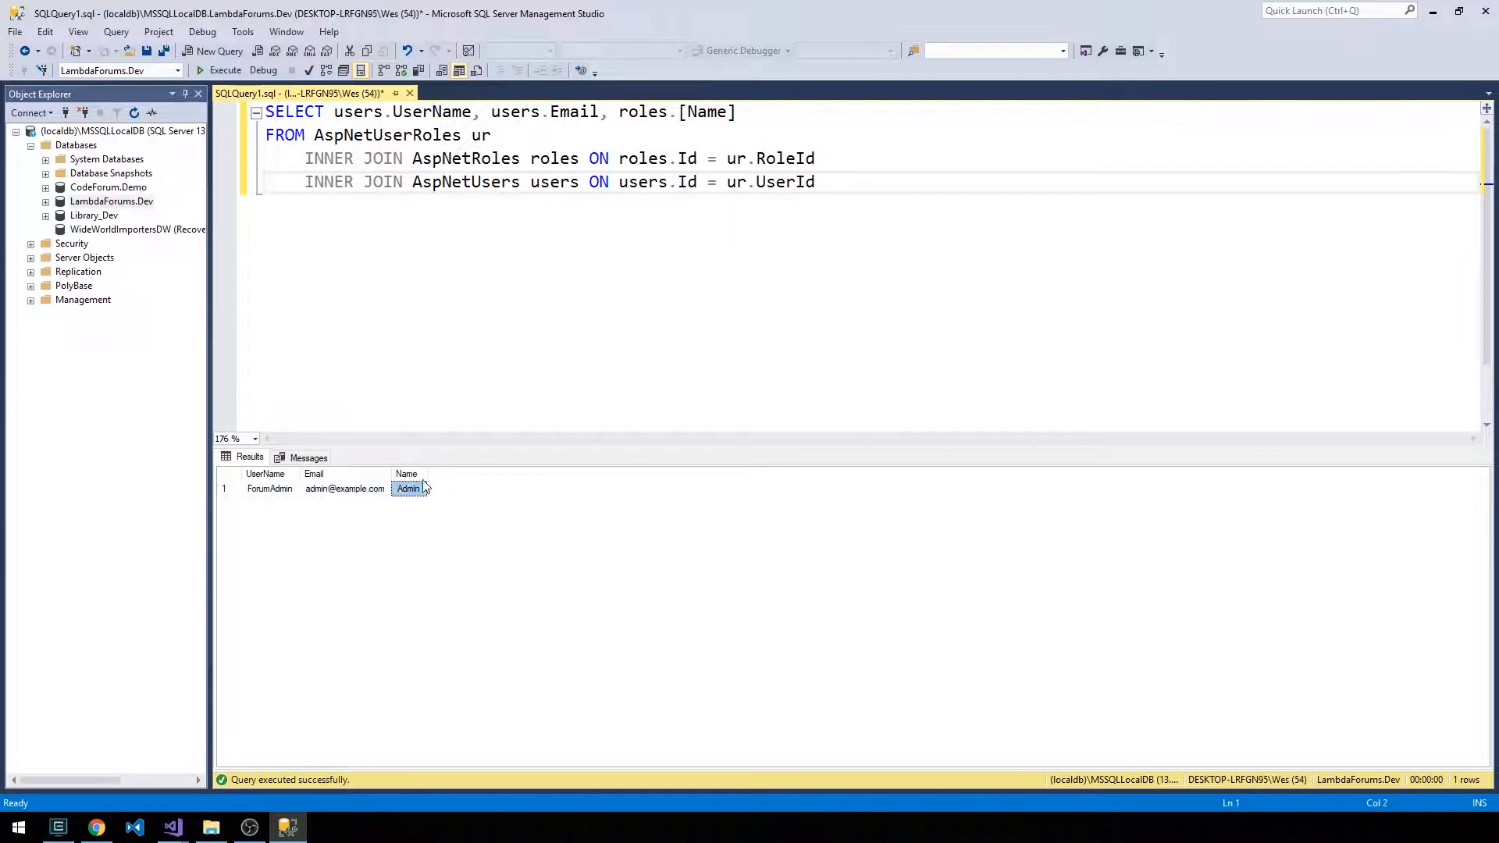
click(1432, 10)
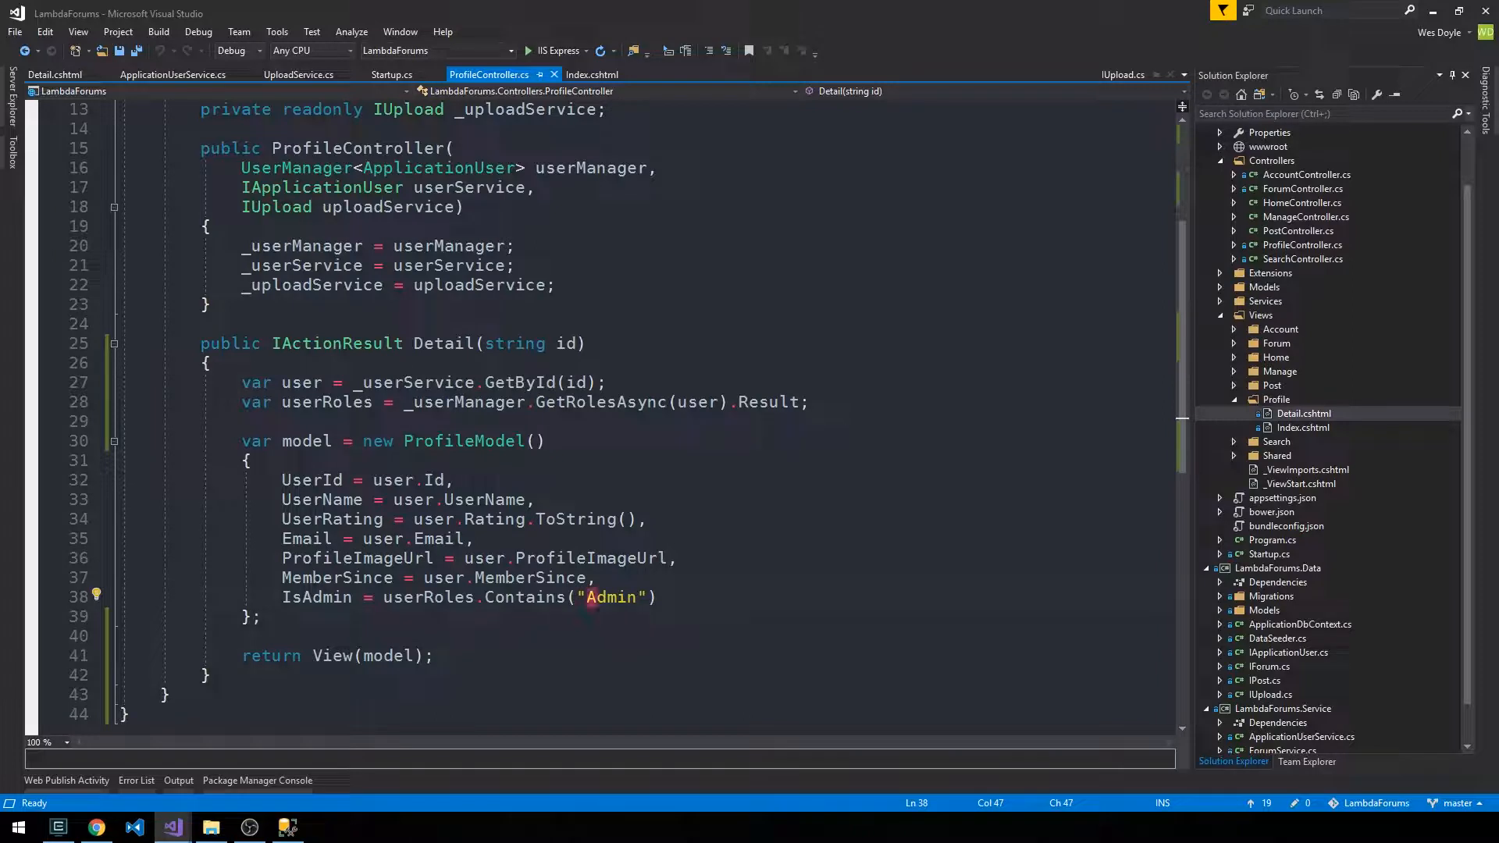
Save ProfileController.cs and launch the LambdaForums site with IIS Express
click(460, 481)
key(ctrl+s)
click(558, 51)
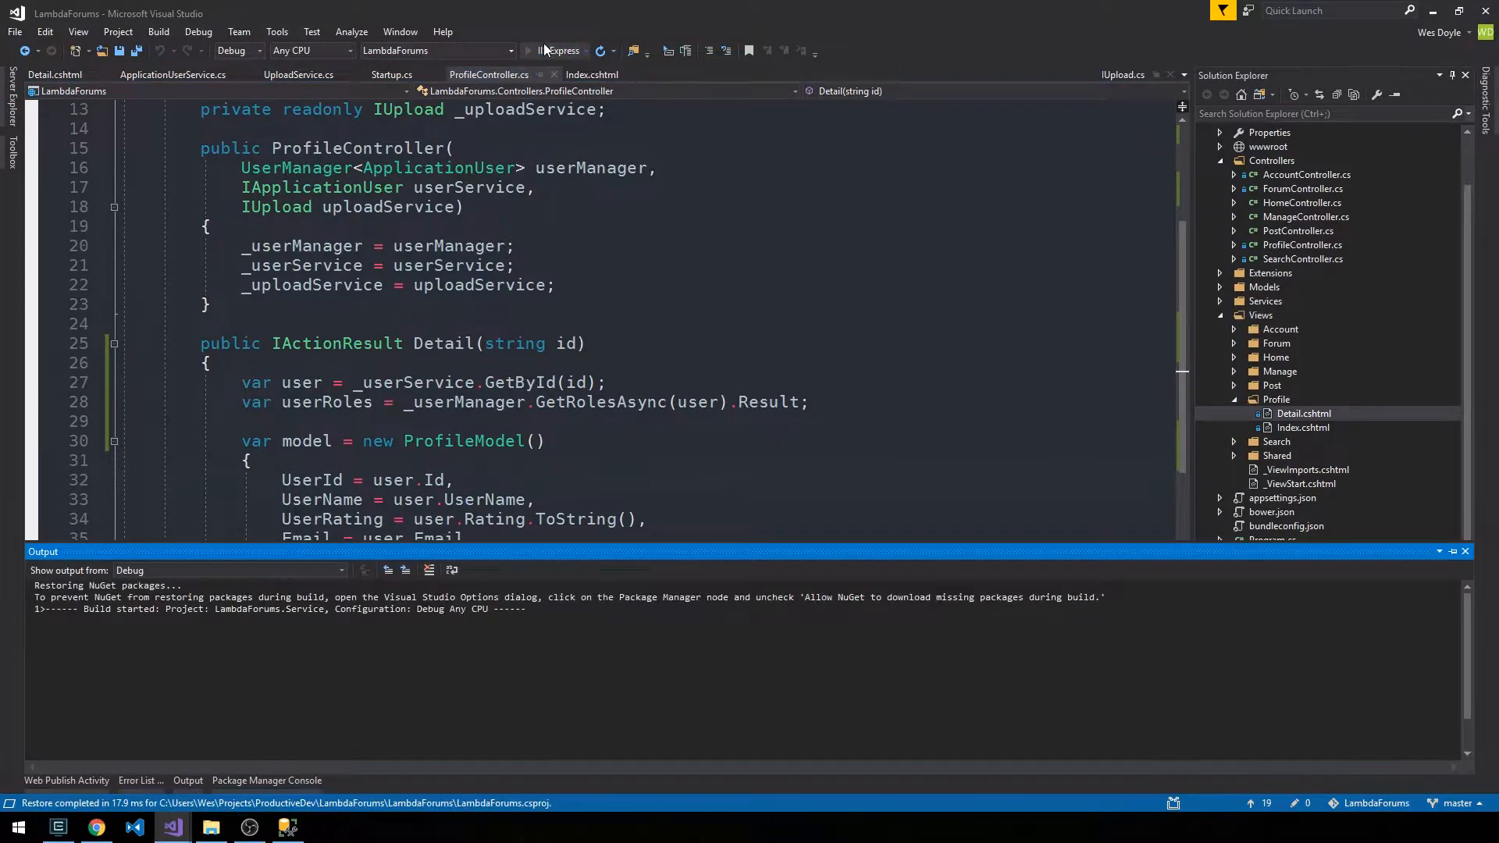